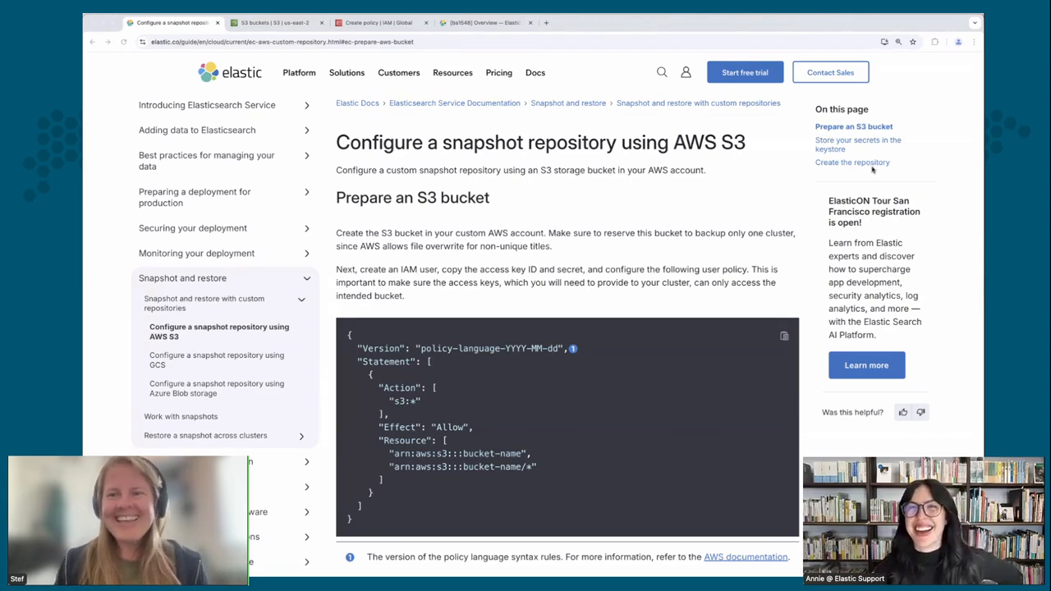
Switch to the Amazon S3 console, start creating a general purpose bucket and check its AWS region.
{"action": "left_click", "coordinate": [265, 23]}
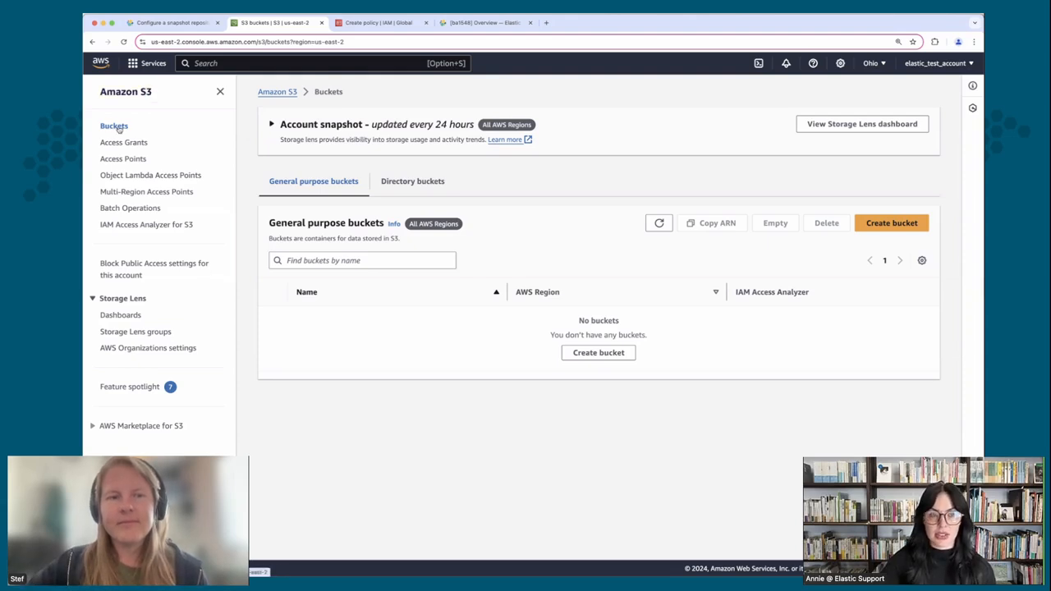
{"action": "left_click", "coordinate": [913, 231]}
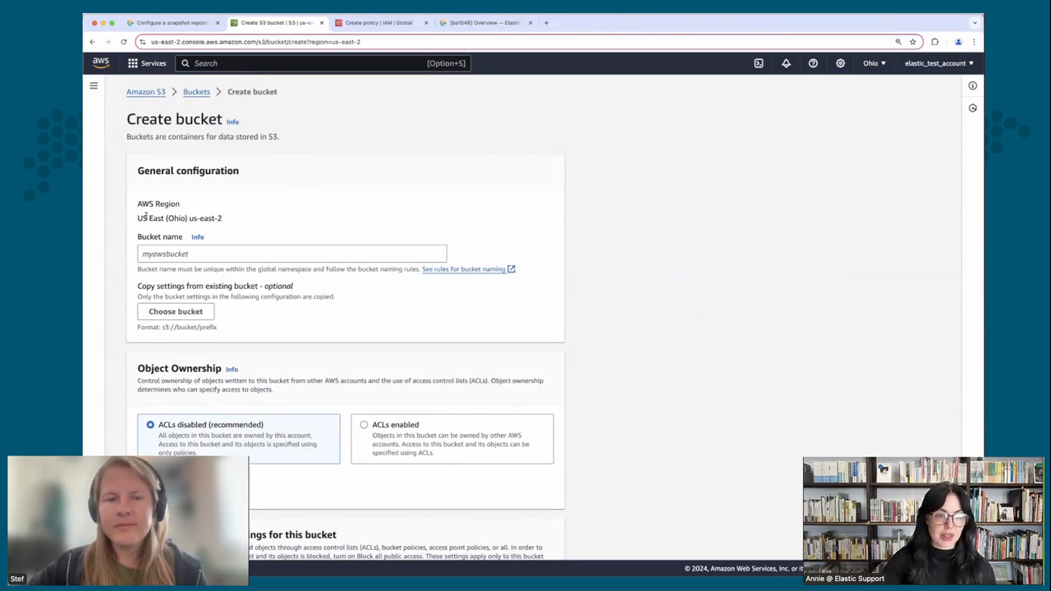
{"action": "left_click_drag", "start_coordinate": [139, 221], "coordinate": [241, 224]}
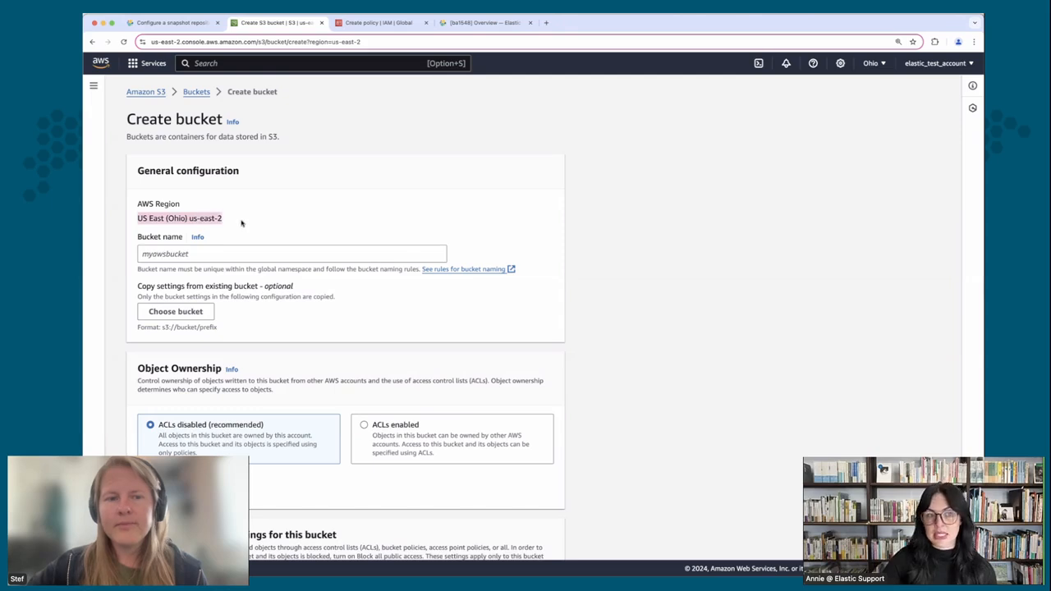
{"action": "left_click", "coordinate": [307, 220]}
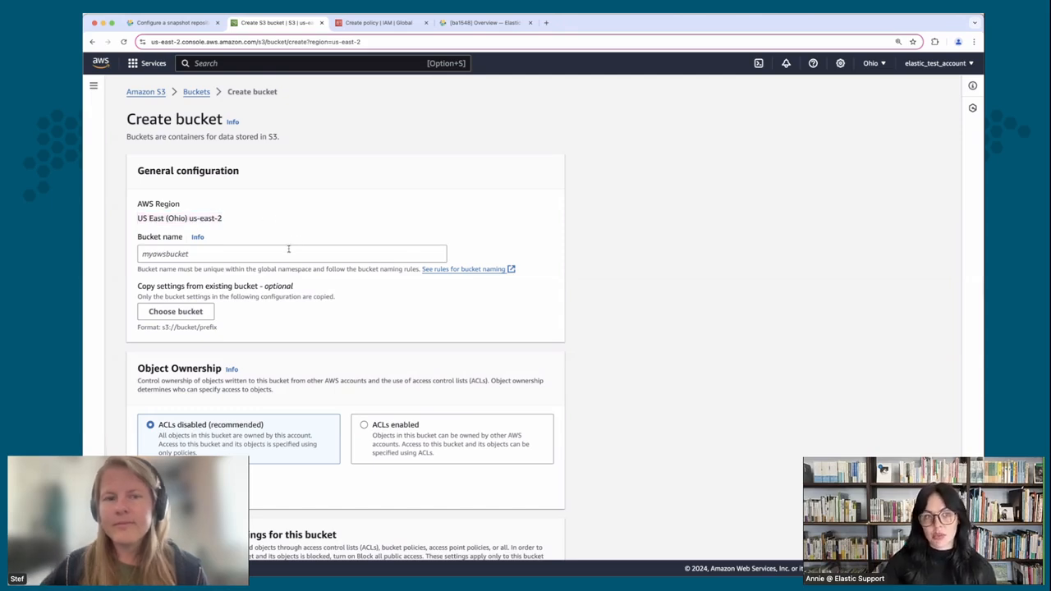
Name the new bucket lanas_test_bucket.
{"action": "left_click", "coordinate": [251, 254]}
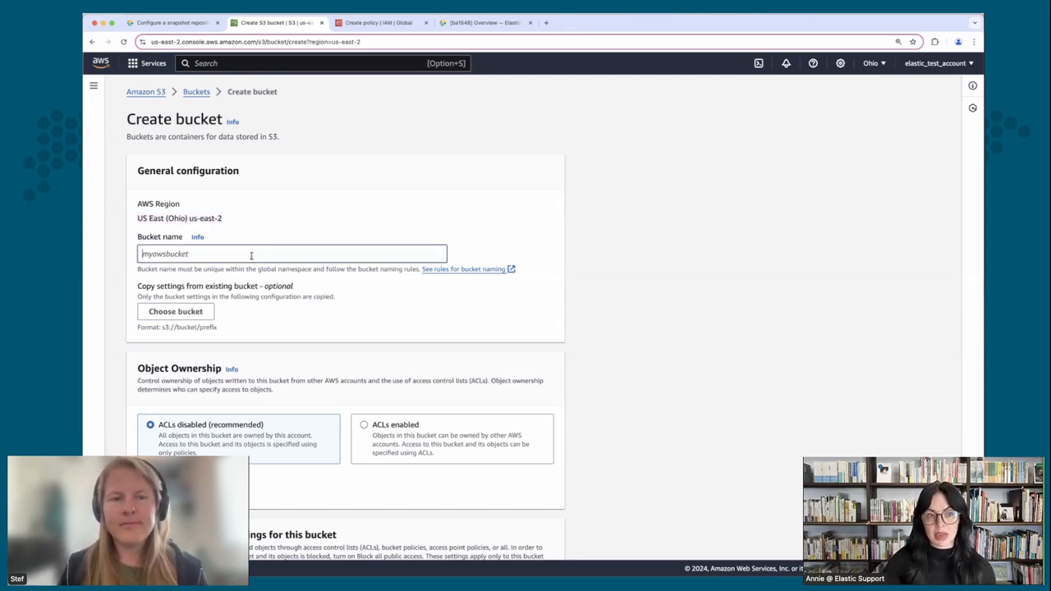
{"action": "type", "text": "my_tes"}
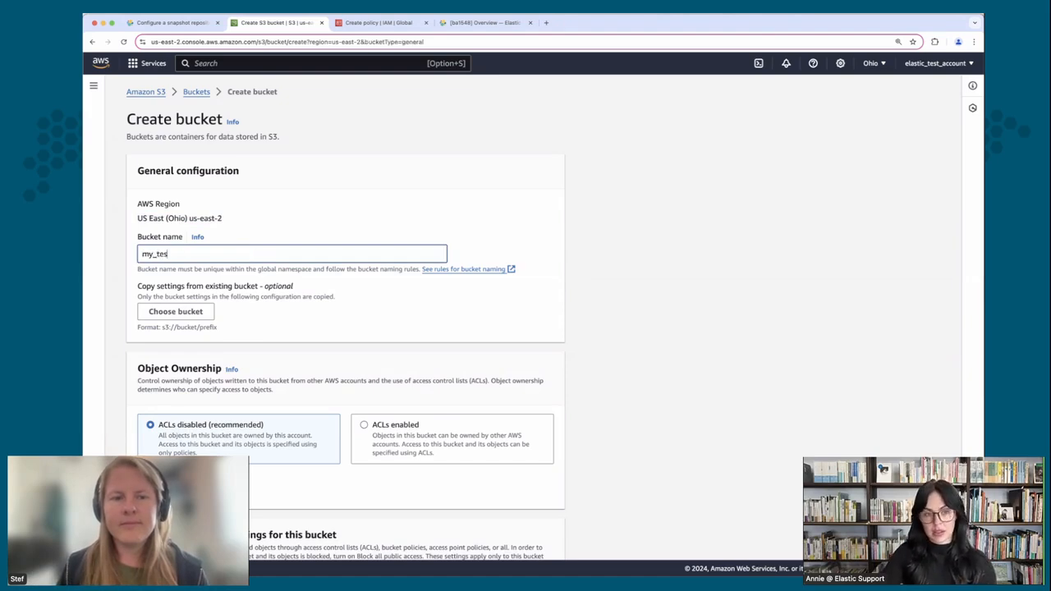
{"action": "type", "text": "t_bucket"}
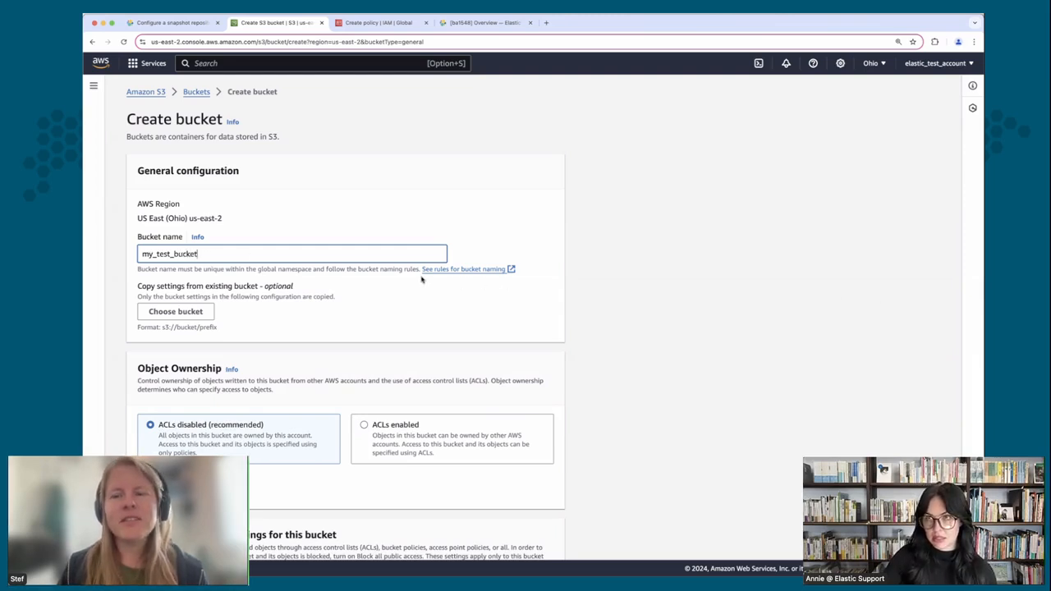
{"action": "double_click", "coordinate": [145, 254]}
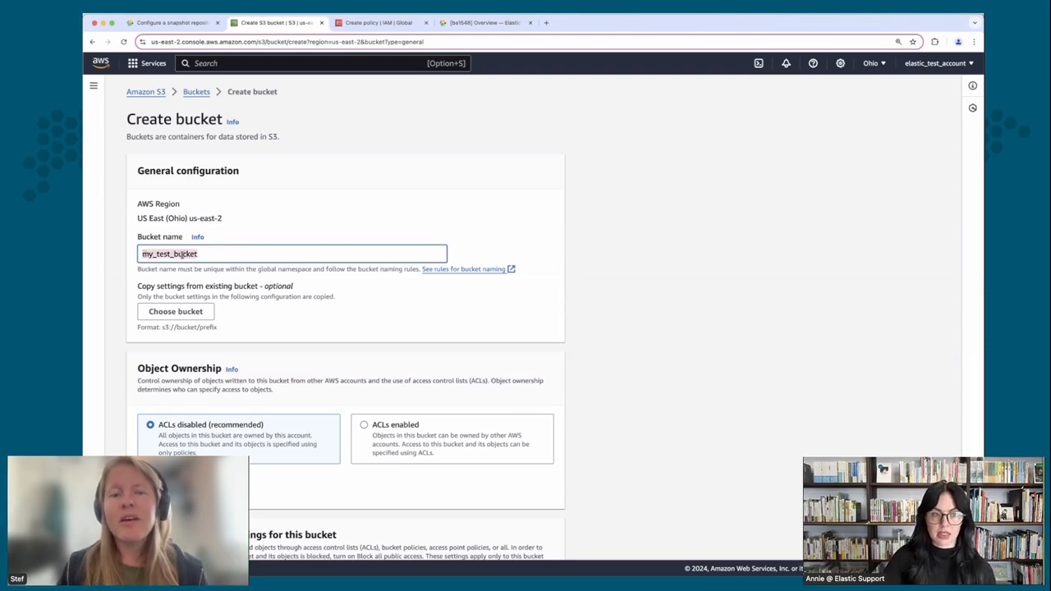
{"action": "left_click", "coordinate": [182, 254]}
{"action": "left_click_drag", "start_coordinate": [154, 255], "coordinate": [140, 255]}
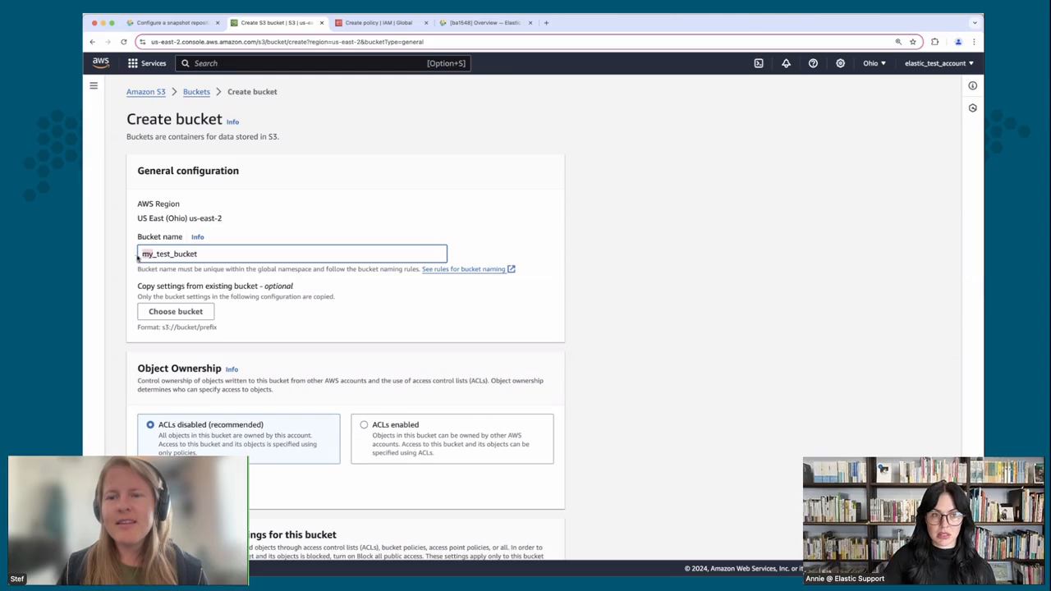
{"action": "type", "text": "lanas"}
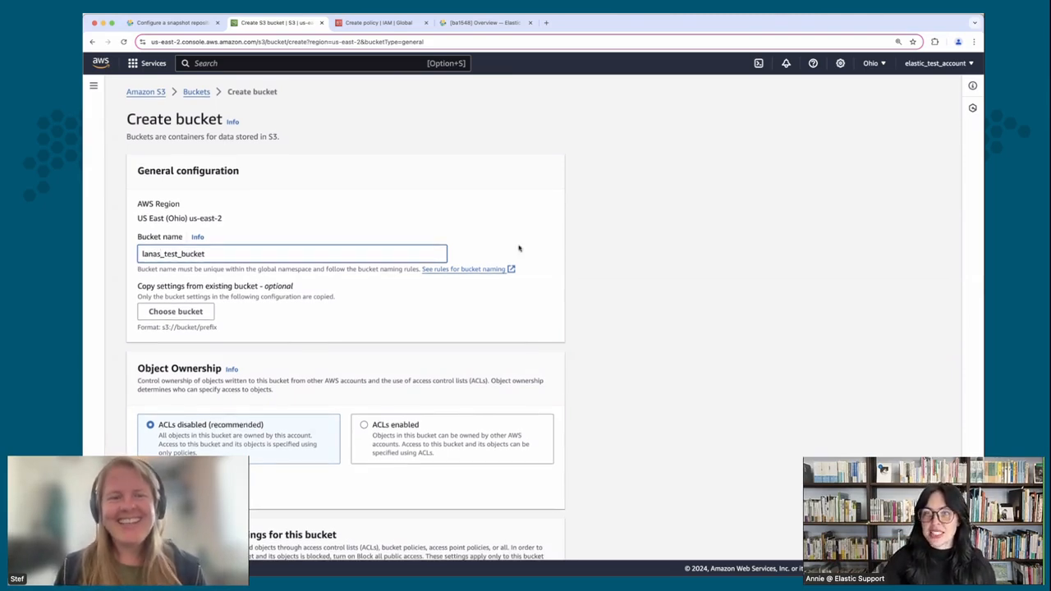
Review the remaining bucket settings, keep their defaults, and try to create the bucket.
{"action": "scroll", "coordinate": [353, 321], "scroll_direction": "down", "scroll_amount": 2}
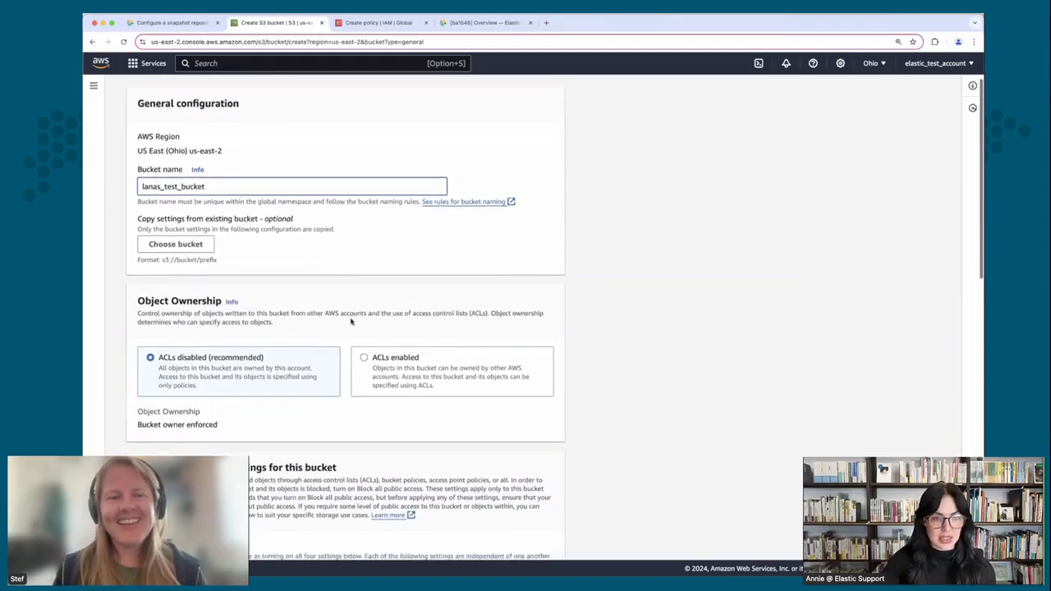
{"action": "scroll", "coordinate": [351, 321], "scroll_direction": "down", "scroll_amount": 6}
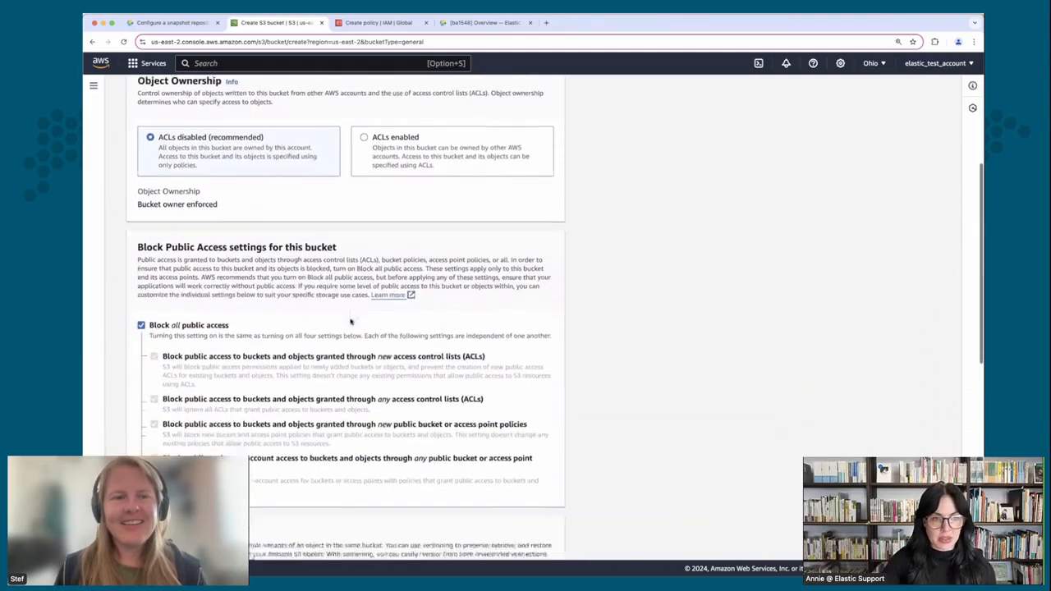
{"action": "scroll", "coordinate": [350, 321], "scroll_direction": "down", "scroll_amount": 4}
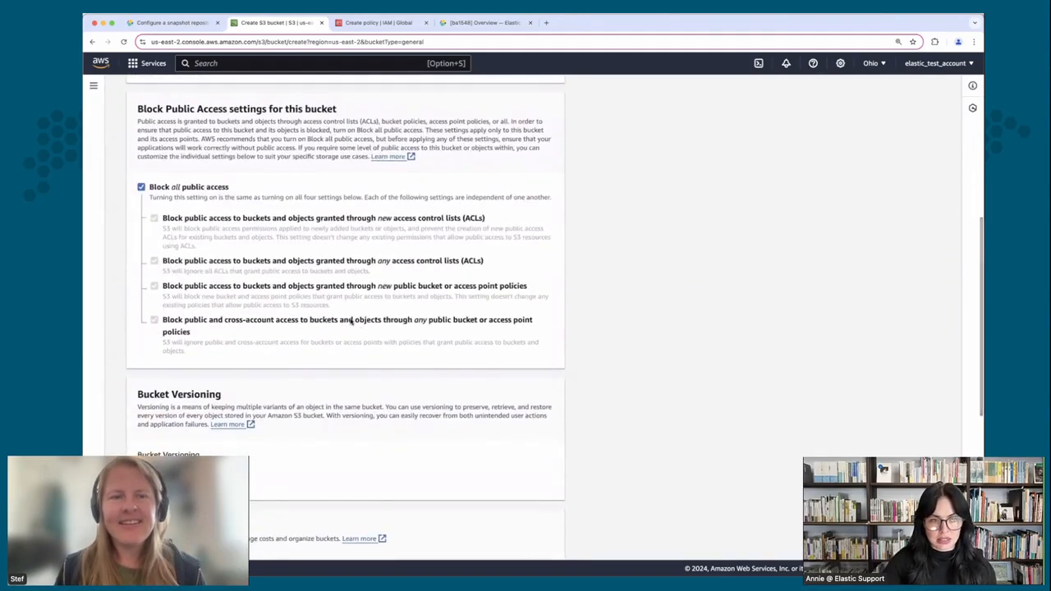
{"action": "scroll", "coordinate": [351, 321], "scroll_direction": "down", "scroll_amount": 4}
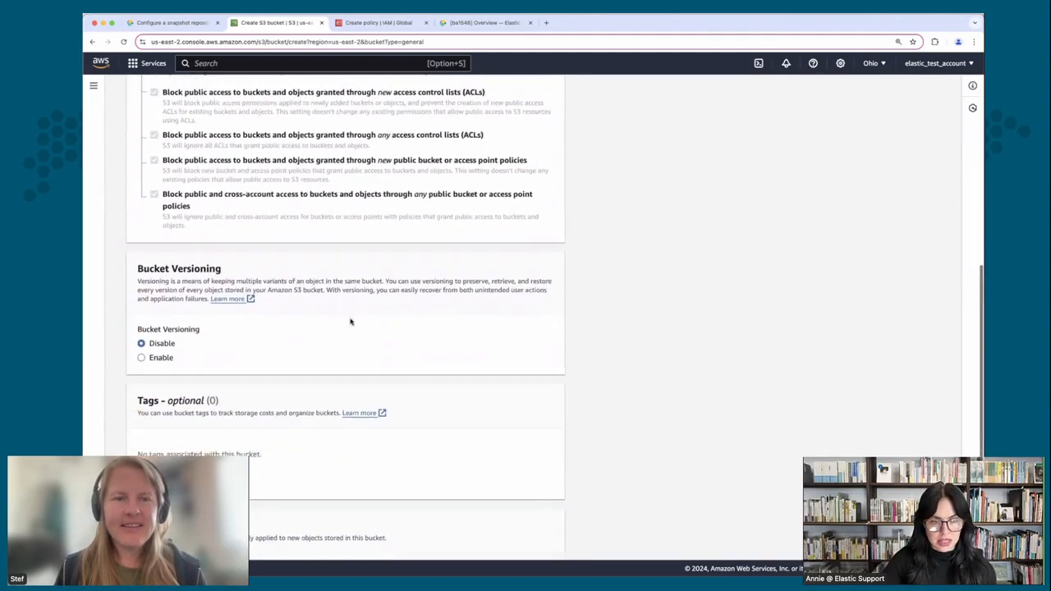
{"action": "scroll", "coordinate": [351, 322], "scroll_direction": "down", "scroll_amount": 8}
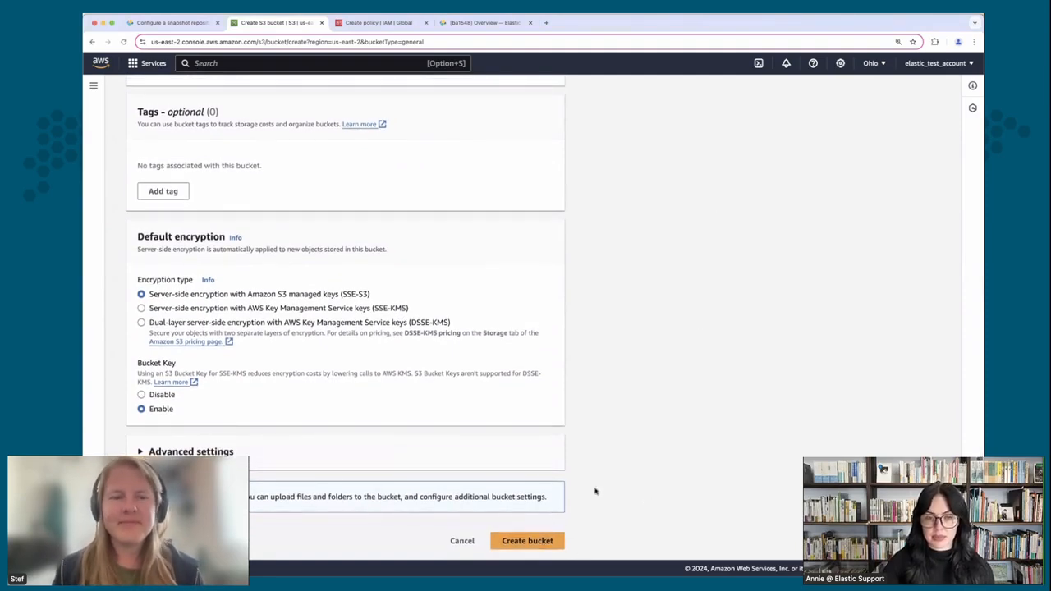
{"action": "left_click", "coordinate": [538, 543]}
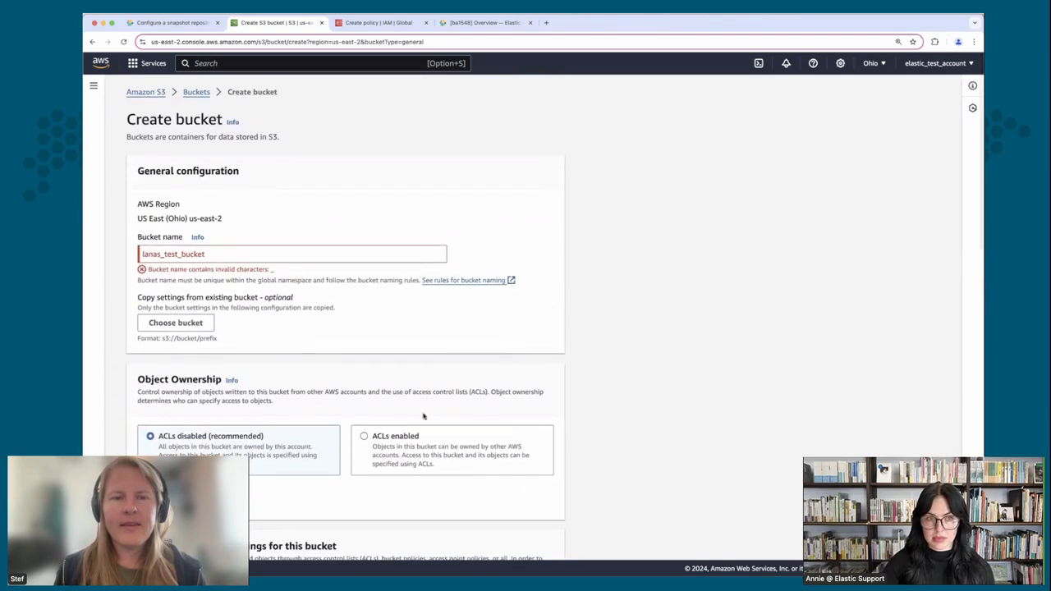
Remove both underscores so the bucket name is lanastestbucket, and create the bucket.
{"action": "left_click", "coordinate": [165, 254]}
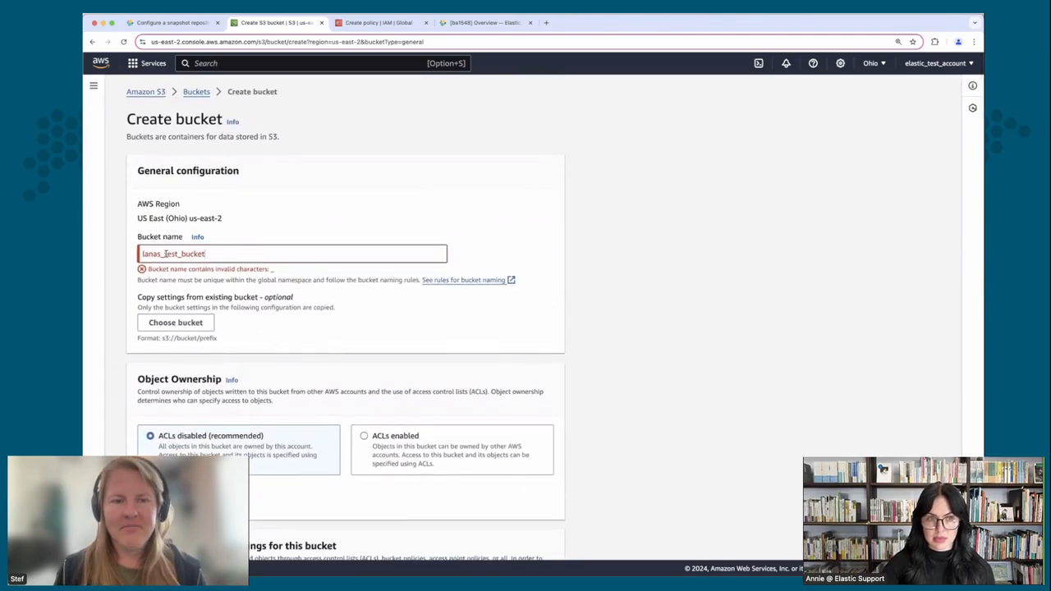
{"action": "triple_click", "coordinate": [187, 280]}
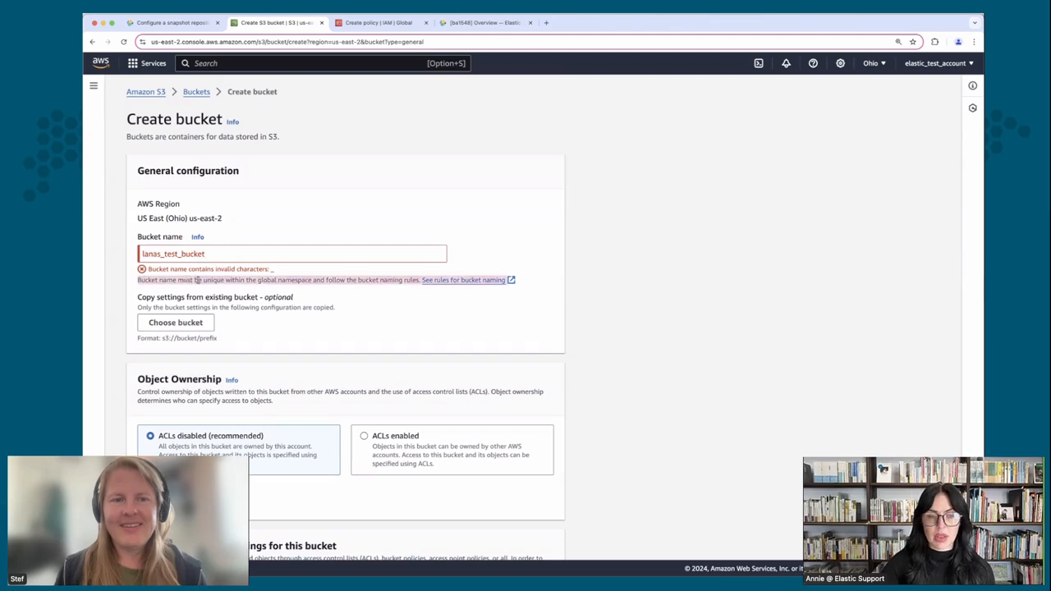
{"action": "left_click", "coordinate": [199, 285]}
{"action": "left_click", "coordinate": [166, 255]}
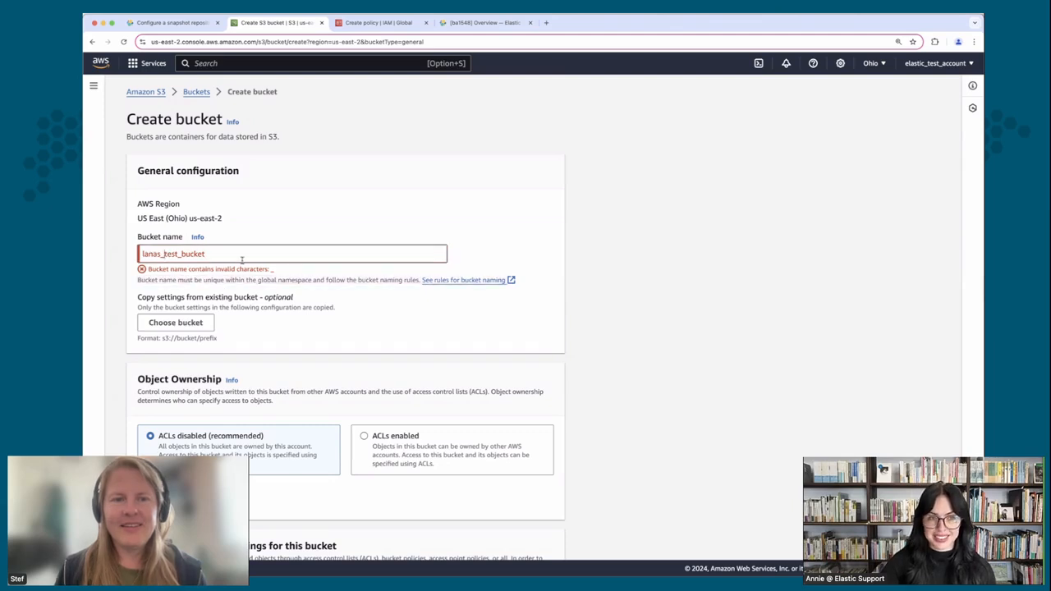
{"action": "key", "text": "BackSpace"}
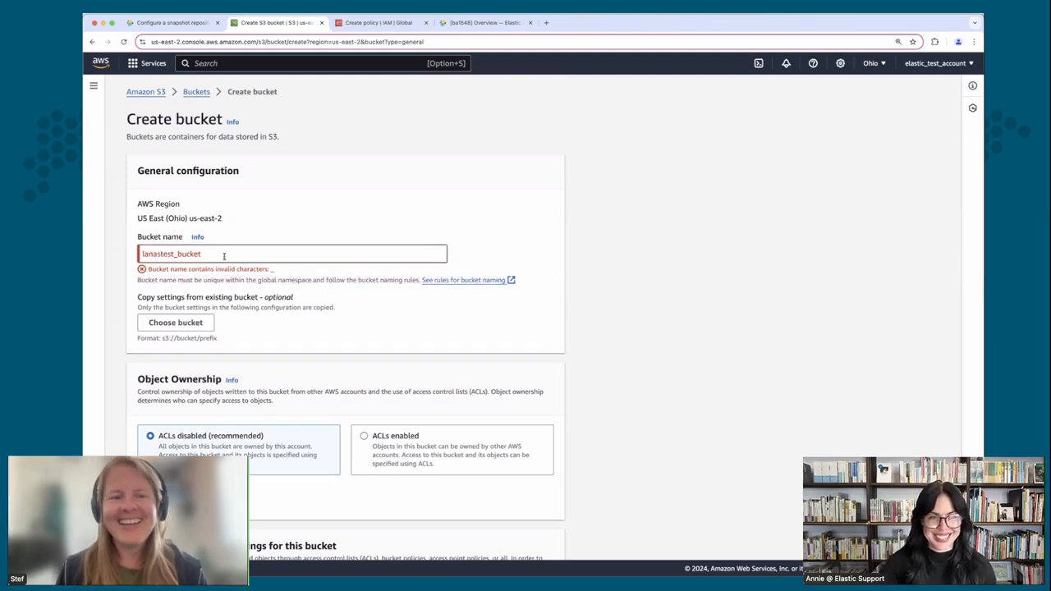
{"action": "left_click", "coordinate": [175, 254]}
{"action": "key", "text": "BackSpace"}
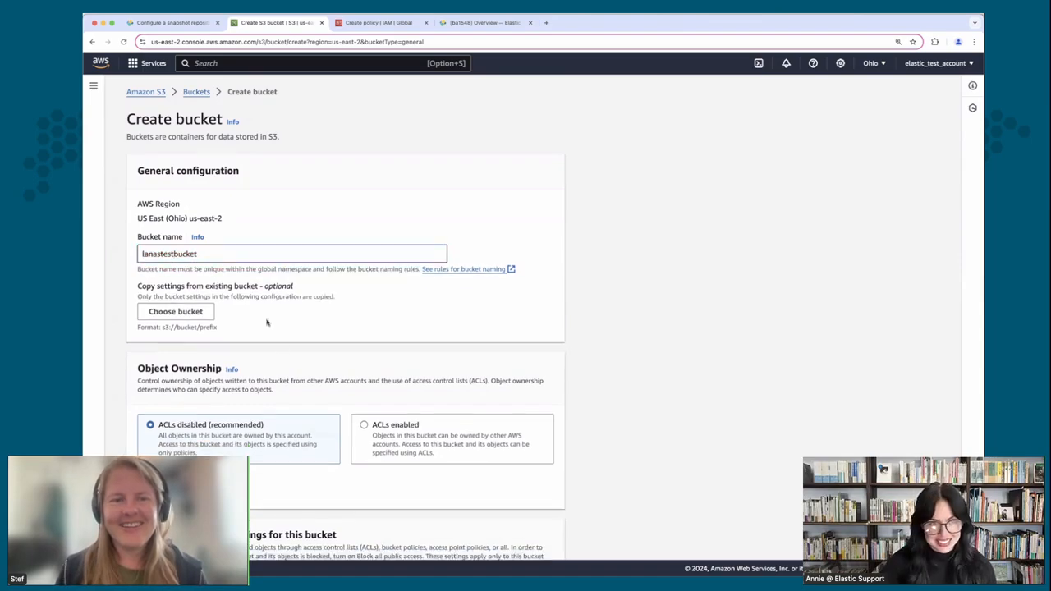
{"action": "scroll", "coordinate": [603, 366], "scroll_direction": "down", "scroll_amount": 10}
{"action": "left_click", "coordinate": [544, 541]}
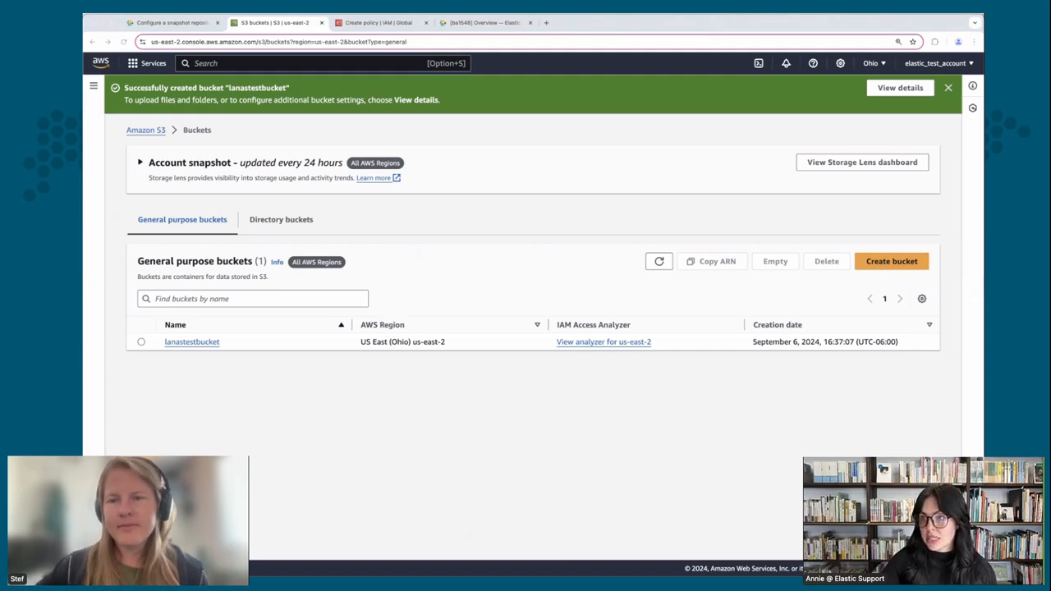
Switch to the IAM policy creation page and set the policy editor to JSON mode.
{"action": "left_click", "coordinate": [368, 27]}
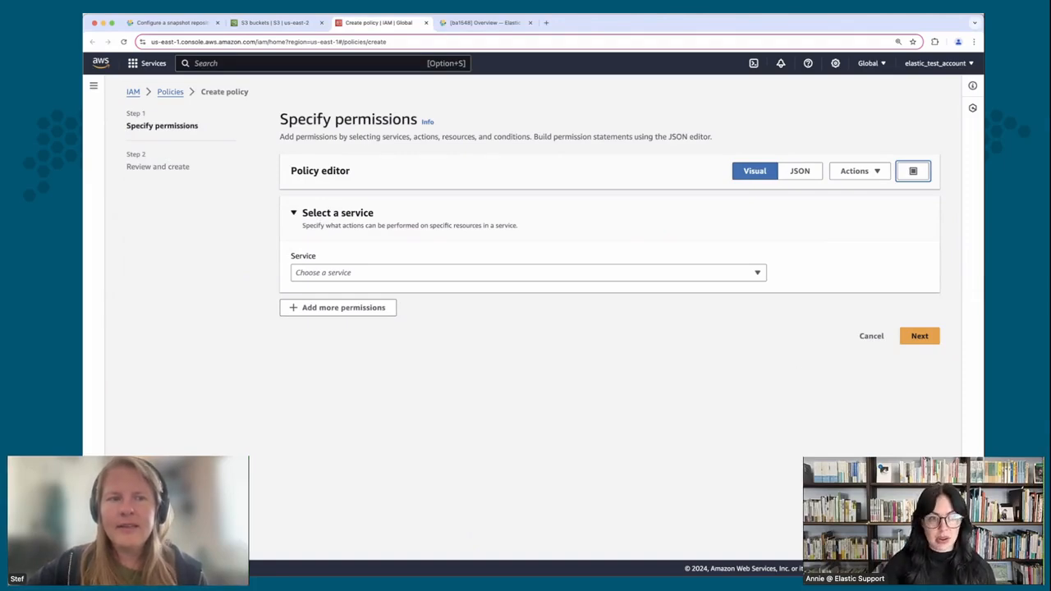
{"action": "left_click", "coordinate": [436, 277]}
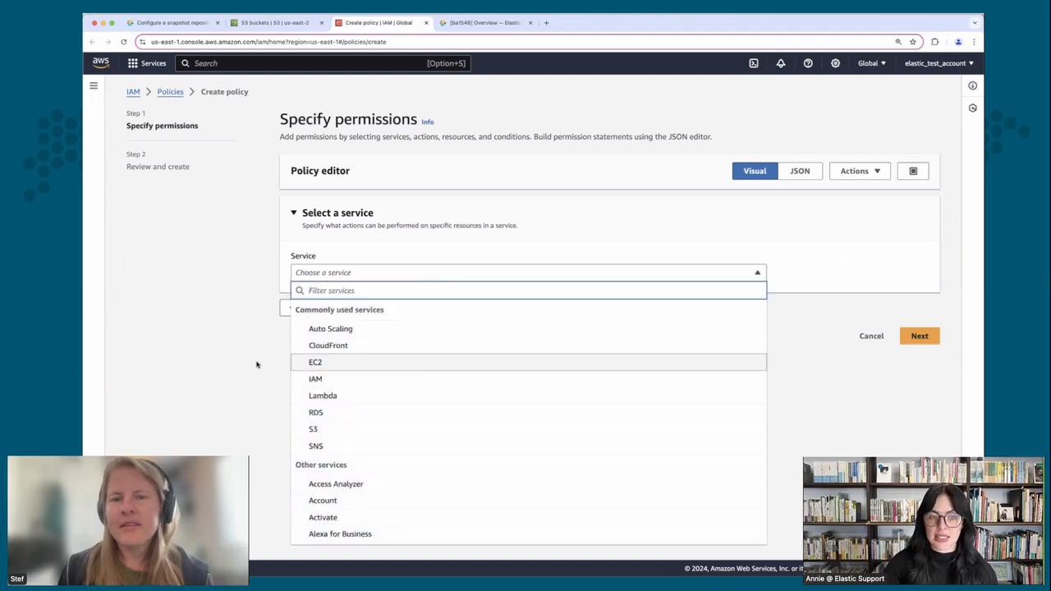
{"action": "left_click", "coordinate": [226, 369]}
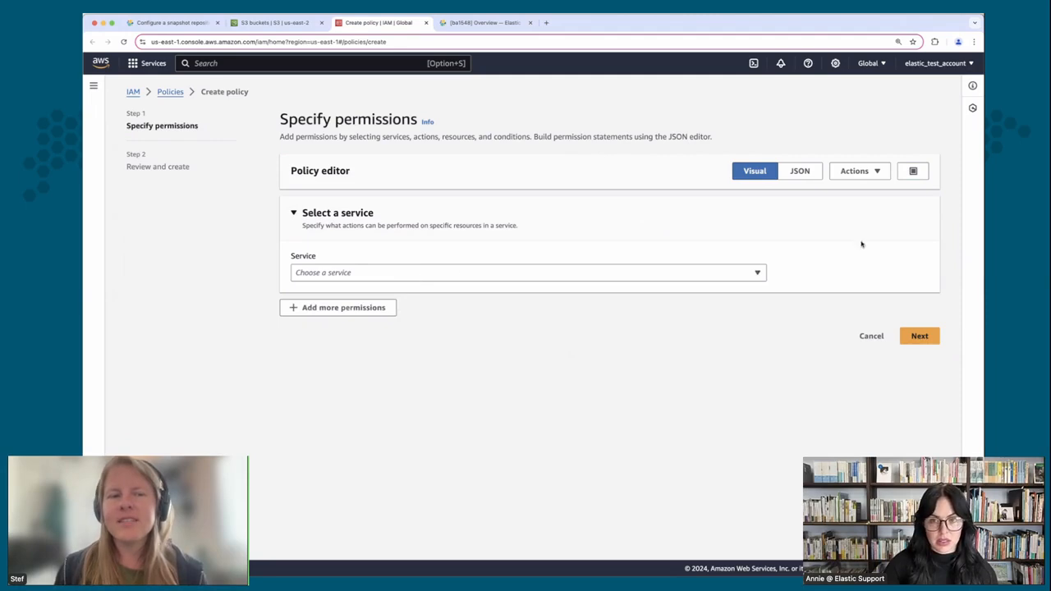
{"action": "left_click", "coordinate": [797, 172]}
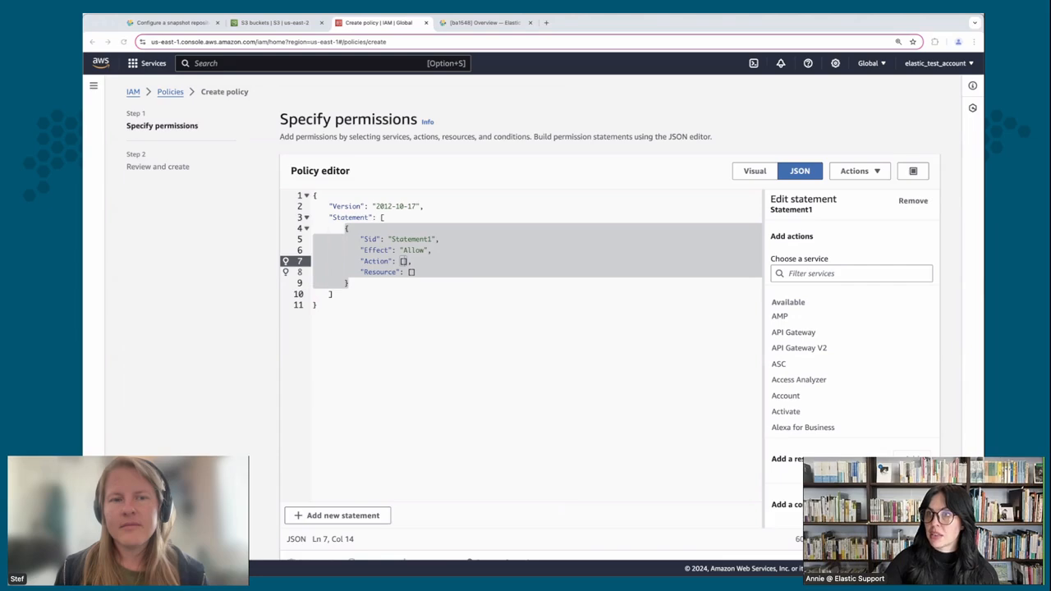
Switch to the Elastic documentation, read the IAM user instructions and copy the entire sample S3 policy.
{"action": "left_click", "coordinate": [173, 22]}
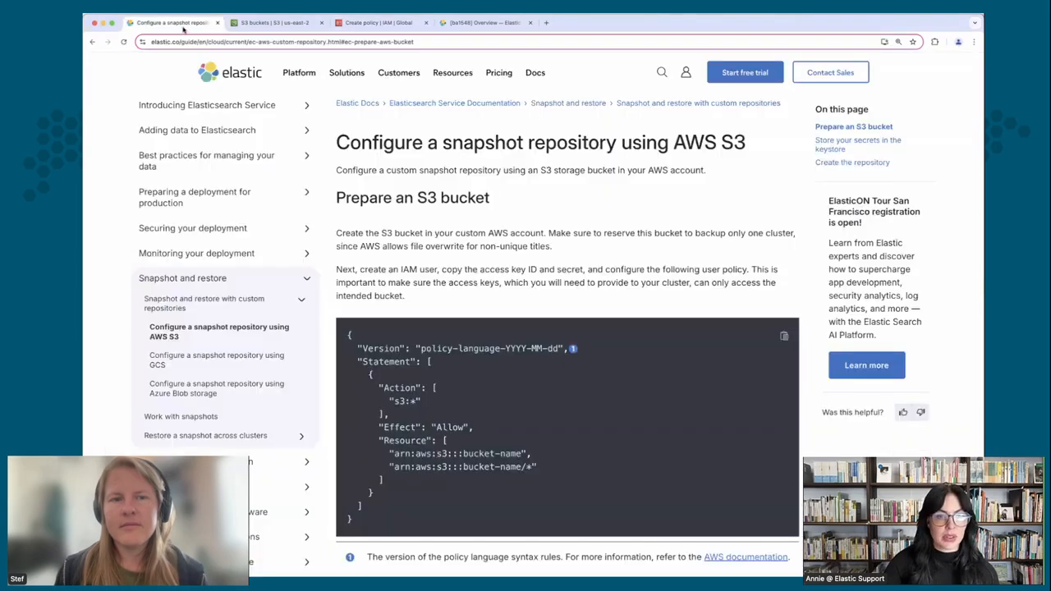
{"action": "scroll", "coordinate": [387, 213], "scroll_direction": "down", "scroll_amount": 3}
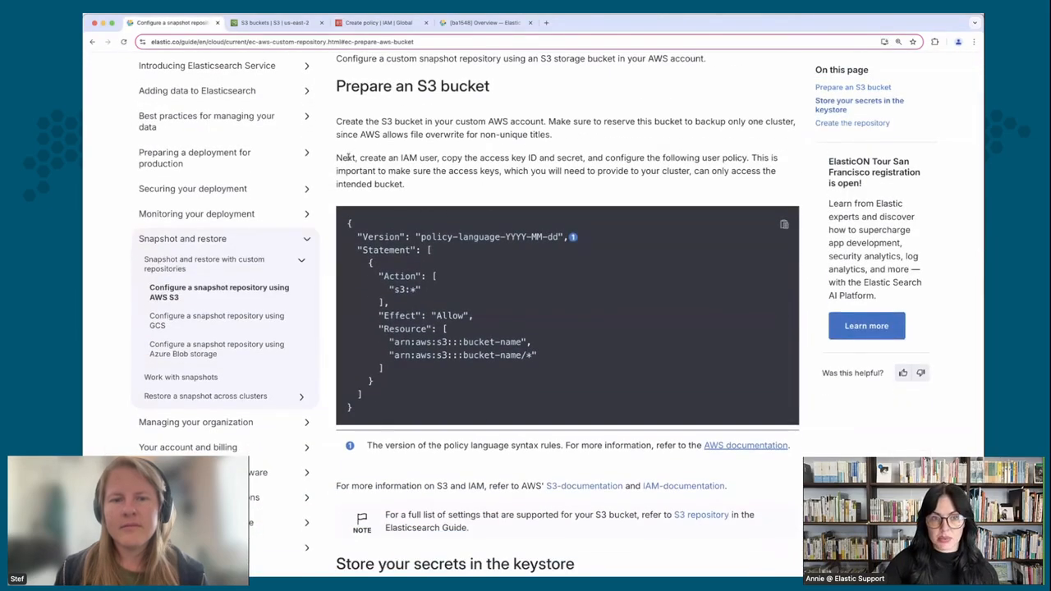
{"action": "left_click_drag", "start_coordinate": [337, 157], "coordinate": [511, 188]}
{"action": "left_click", "coordinate": [575, 189]}
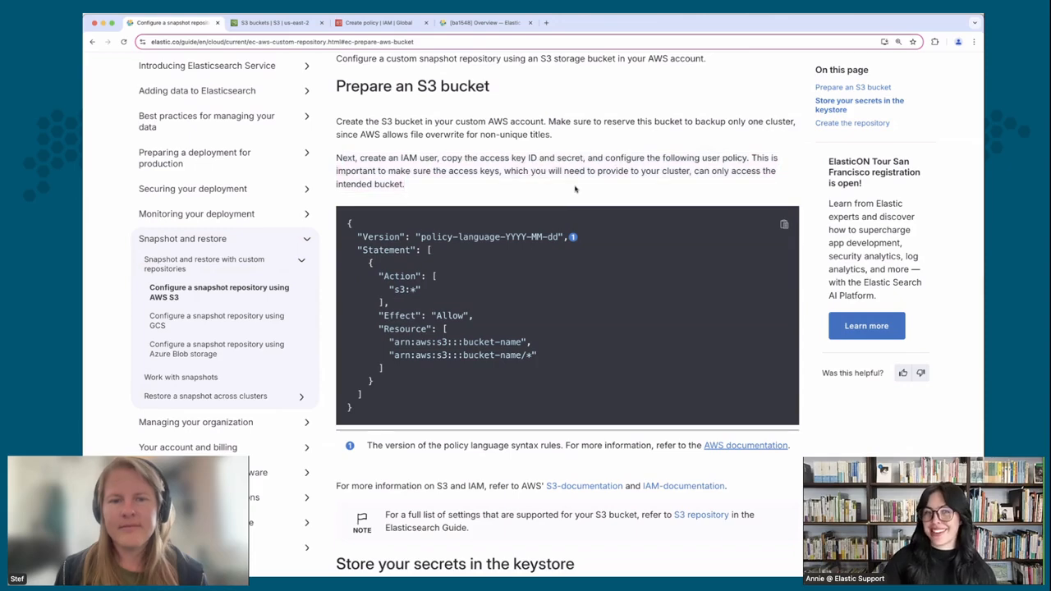
{"action": "left_click", "coordinate": [786, 224]}
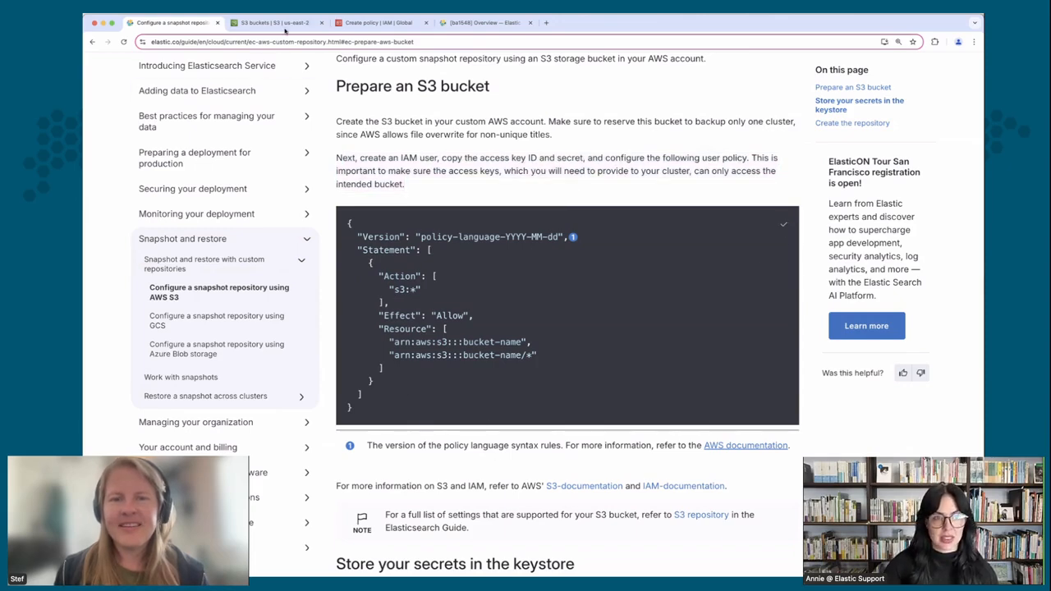
{"action": "left_click", "coordinate": [340, 23]}
{"action": "left_click", "coordinate": [374, 312]}
{"action": "left_click_drag", "start_coordinate": [370, 313], "coordinate": [313, 194]}
{"action": "left_click", "coordinate": [454, 238]}
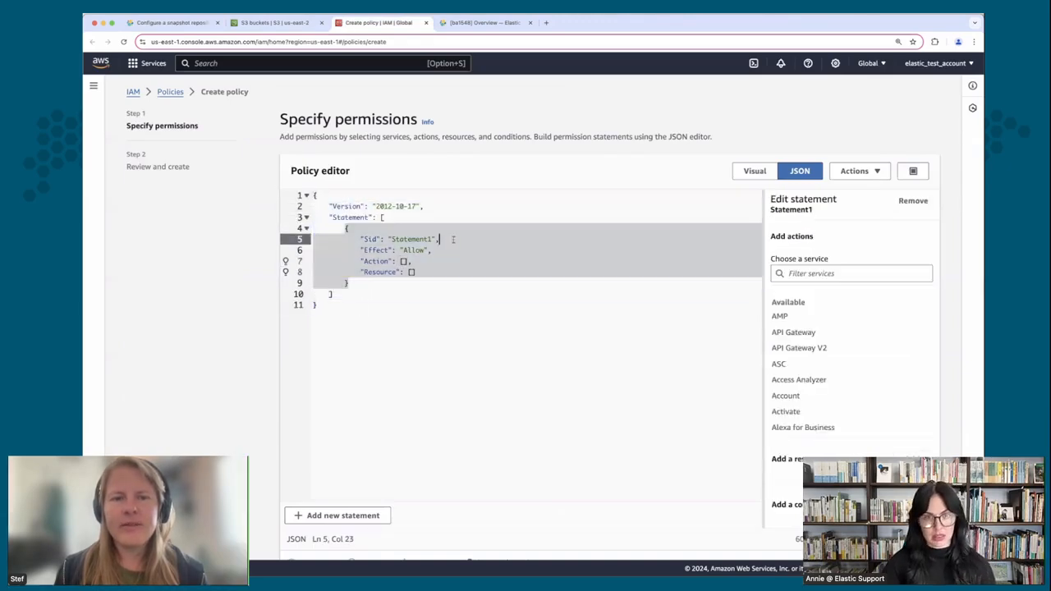
{"action": "left_click", "coordinate": [391, 289]}
{"action": "left_click", "coordinate": [391, 285]}
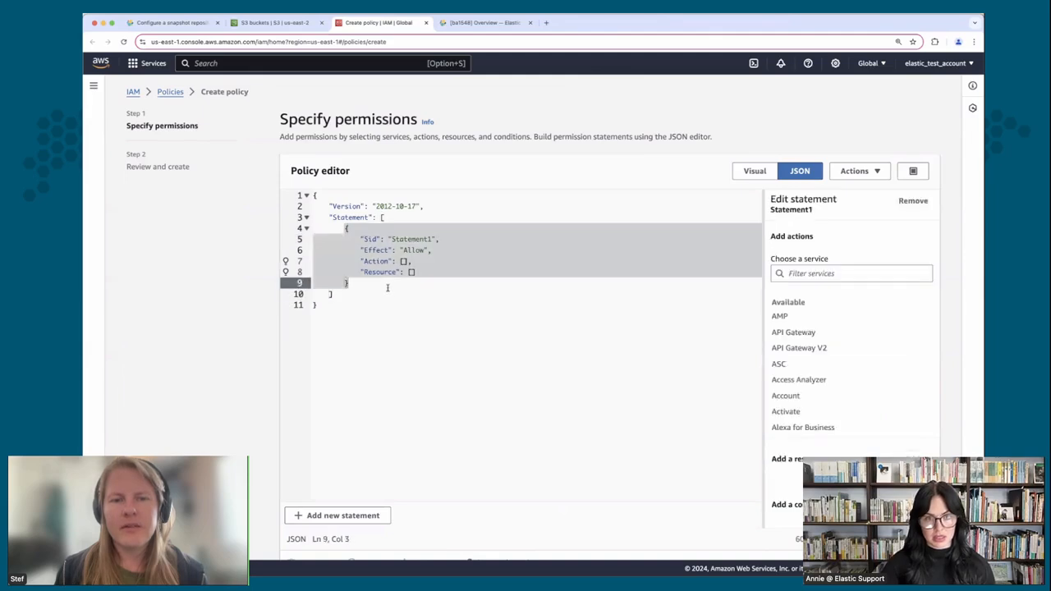
Copy the Statement block from the Elastic documentation's sample policy and replace the IAM policy's Statement block with it, keeping version 2012-10-17.
{"action": "left_click", "coordinate": [173, 22]}
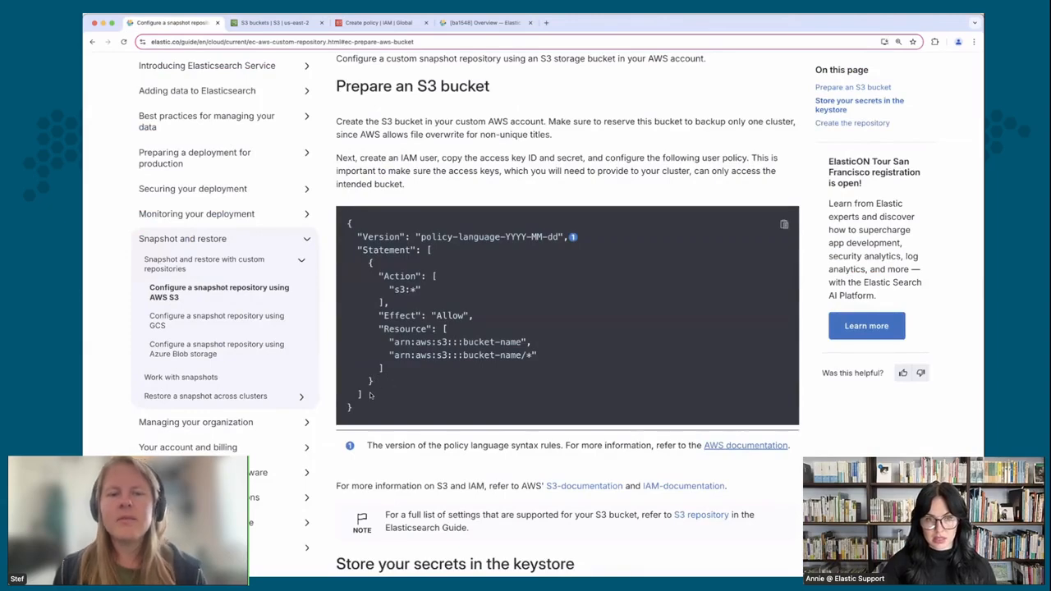
{"action": "left_click_drag", "start_coordinate": [371, 395], "coordinate": [338, 258]}
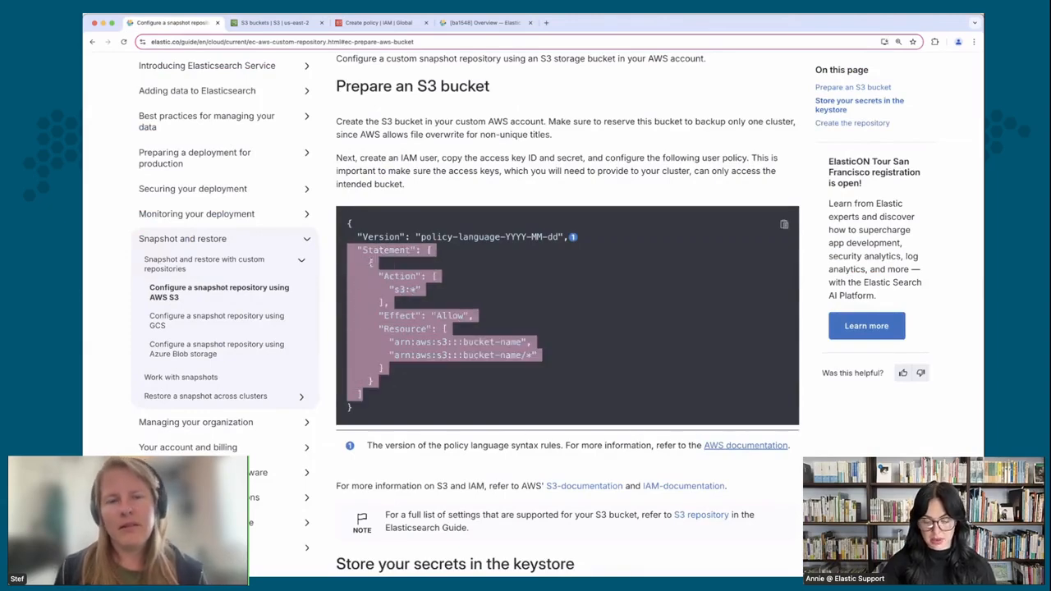
{"action": "left_click", "coordinate": [376, 23]}
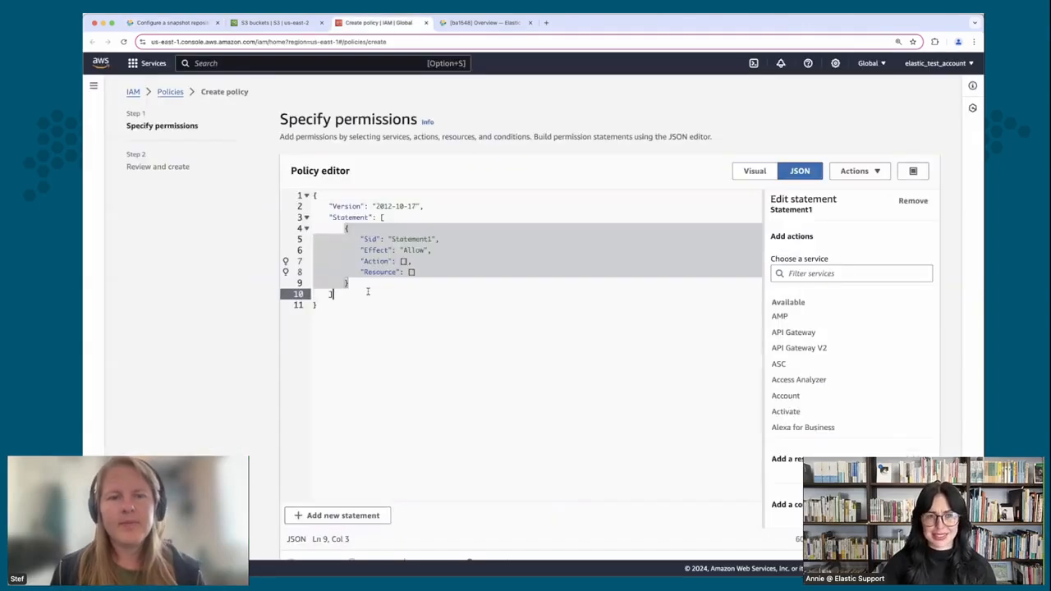
{"action": "left_click_drag", "start_coordinate": [331, 294], "coordinate": [313, 216]}
{"action": "key", "text": "super+v"}
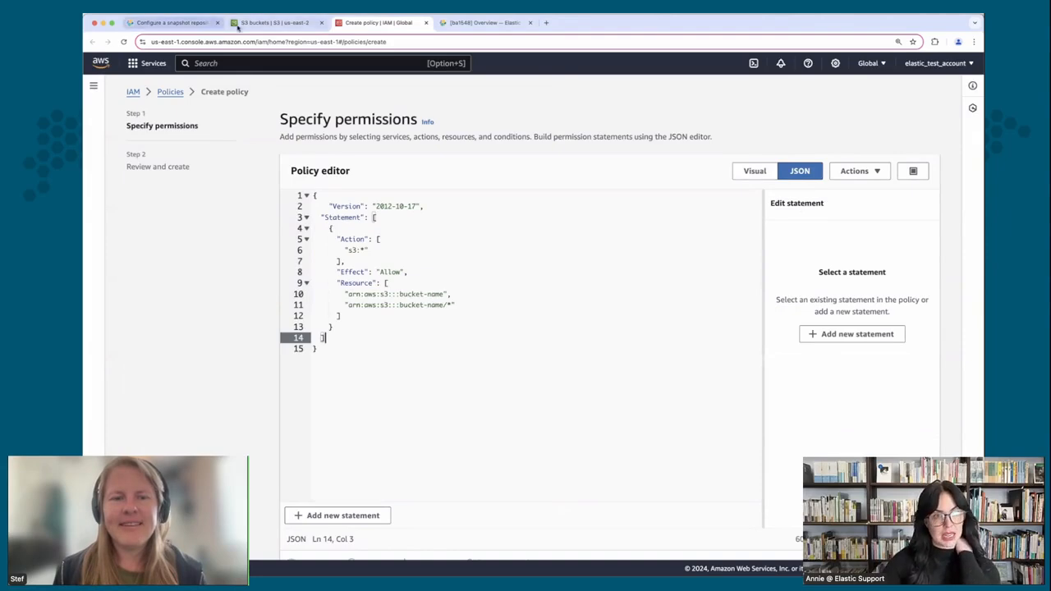
Copy the name lanastestbucket from the S3 bucket list and replace both bucket-name placeholders in the policy's Resource ARNs with it.
{"action": "left_click", "coordinate": [262, 25]}
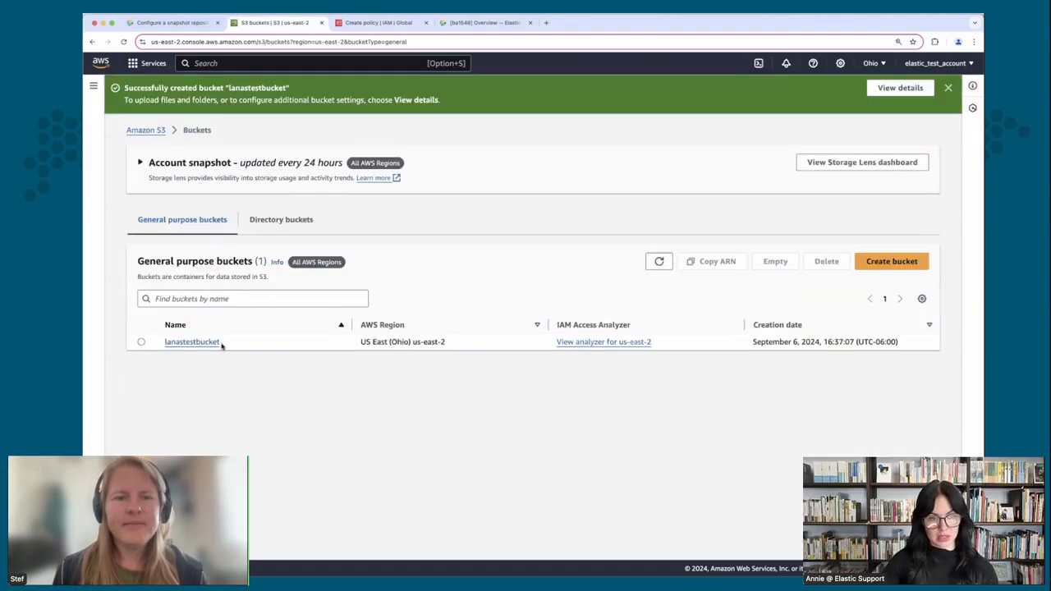
{"action": "left_click_drag", "start_coordinate": [222, 345], "coordinate": [165, 347]}
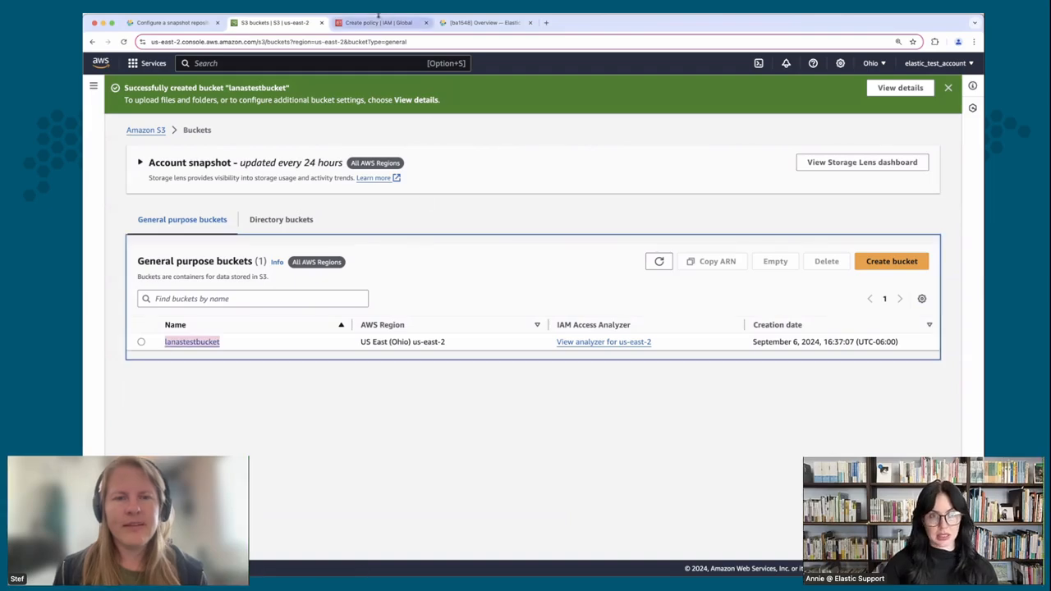
{"action": "left_click", "coordinate": [379, 22]}
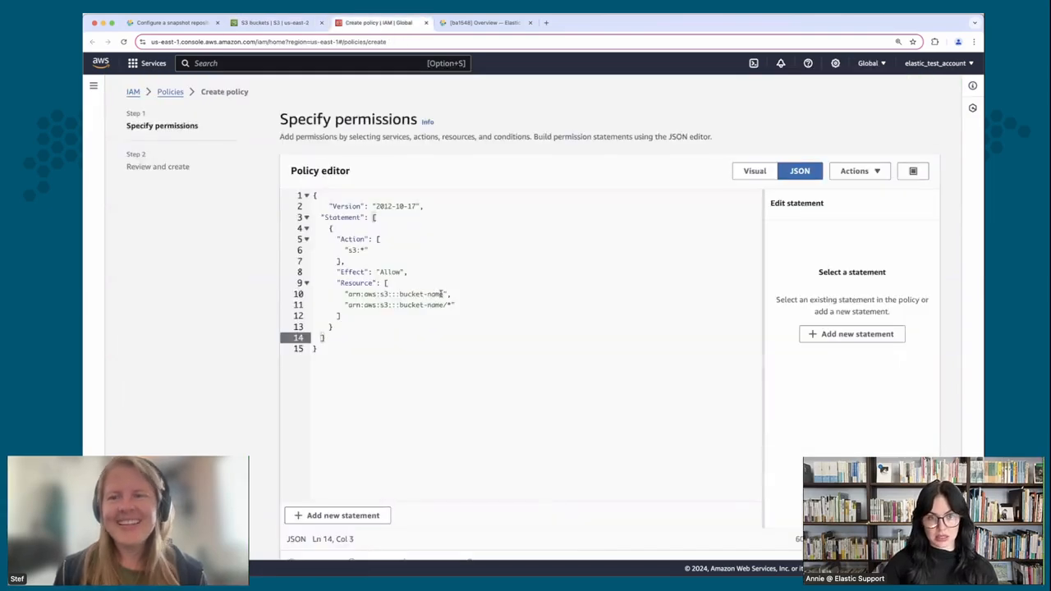
{"action": "left_click_drag", "start_coordinate": [444, 294], "coordinate": [409, 295]}
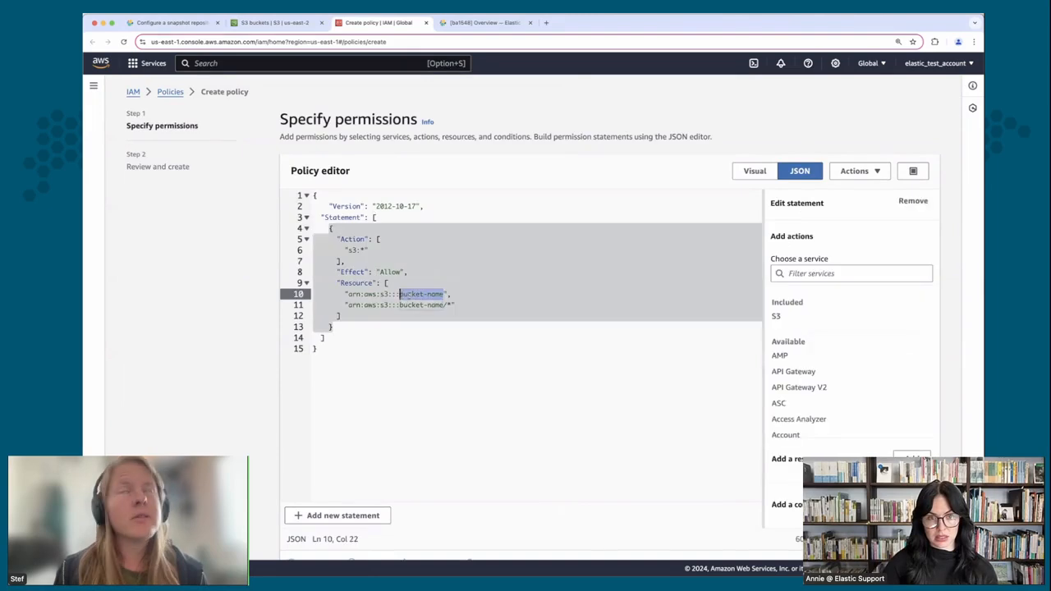
{"action": "key", "text": "super+v"}
{"action": "left_click_drag", "start_coordinate": [444, 305], "coordinate": [401, 304]}
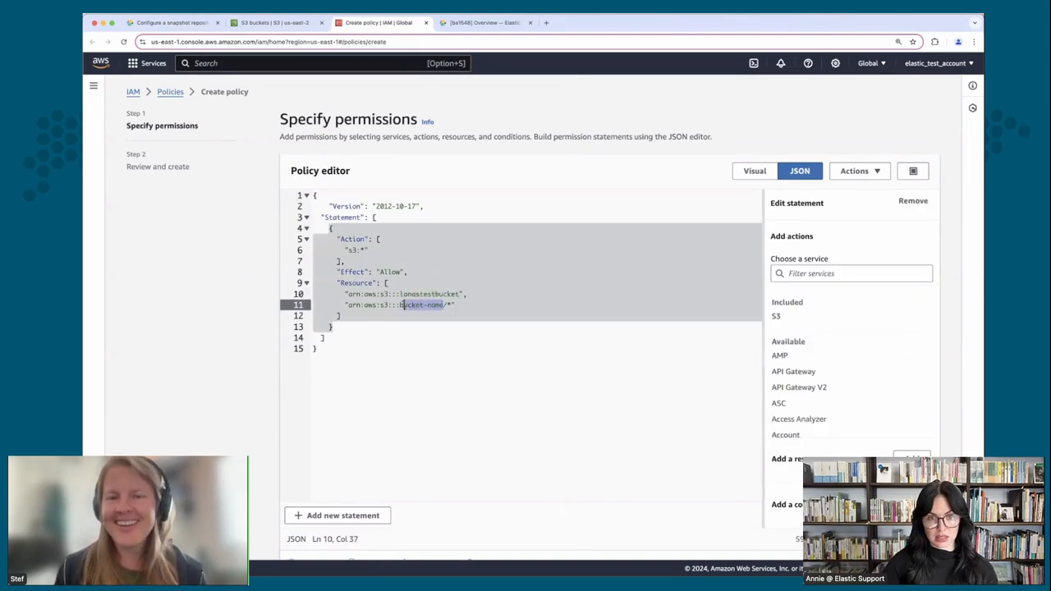
{"action": "key", "text": "super+v"}
{"action": "left_click", "coordinate": [490, 326]}
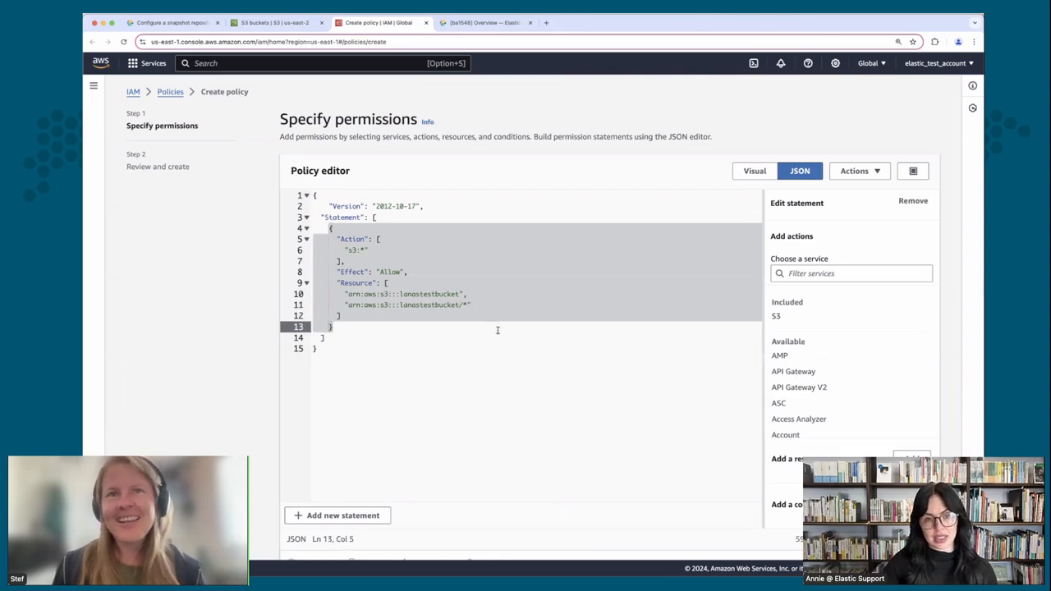
Recheck the policy instructions in the Elastic documentation, and return to the IAM policy at its review stage.
{"action": "left_click", "coordinate": [510, 372]}
{"action": "scroll", "coordinate": [709, 382], "scroll_direction": "down", "scroll_amount": 1}
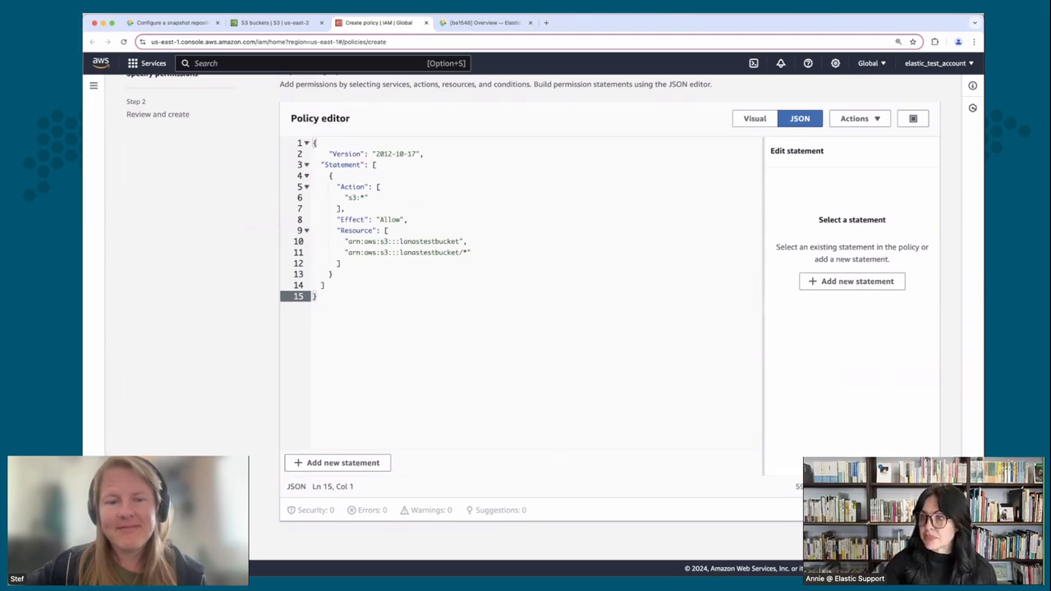
{"action": "left_click", "coordinate": [172, 22]}
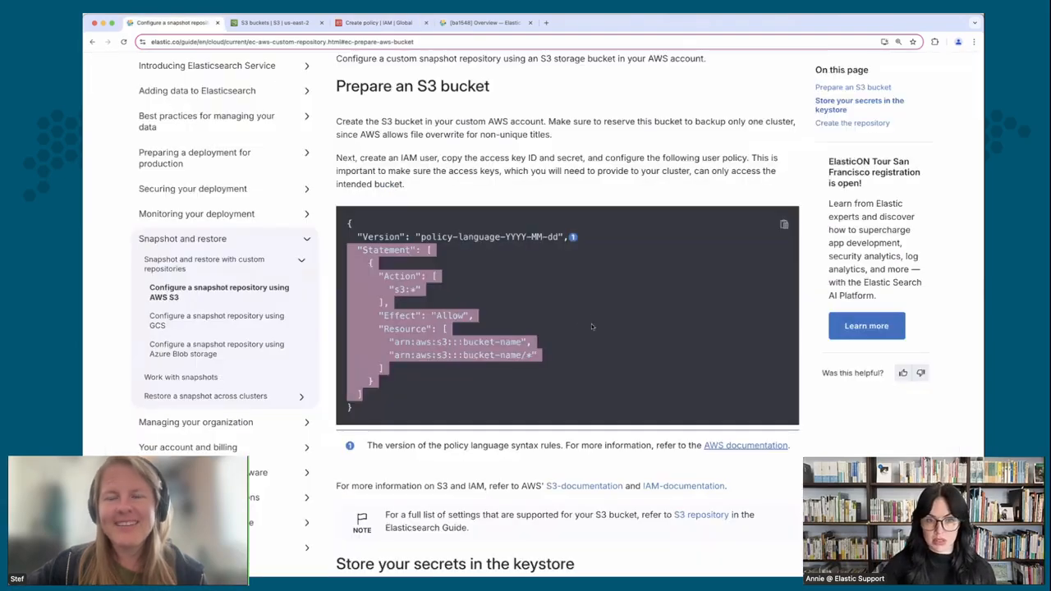
{"action": "left_click", "coordinate": [556, 442]}
{"action": "scroll", "coordinate": [556, 443], "scroll_direction": "down", "scroll_amount": 2}
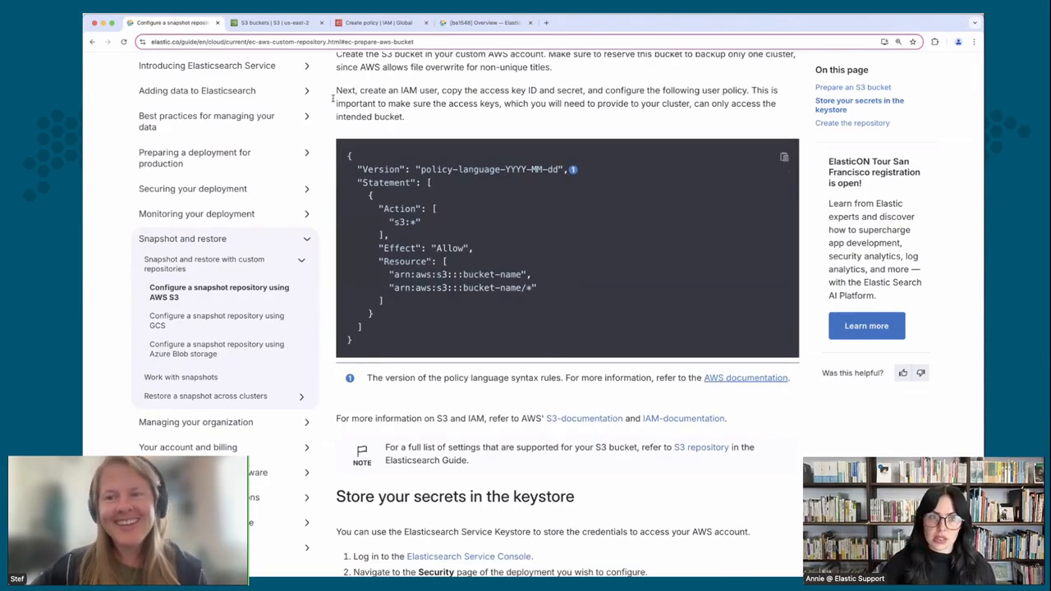
{"action": "left_click", "coordinate": [389, 26]}
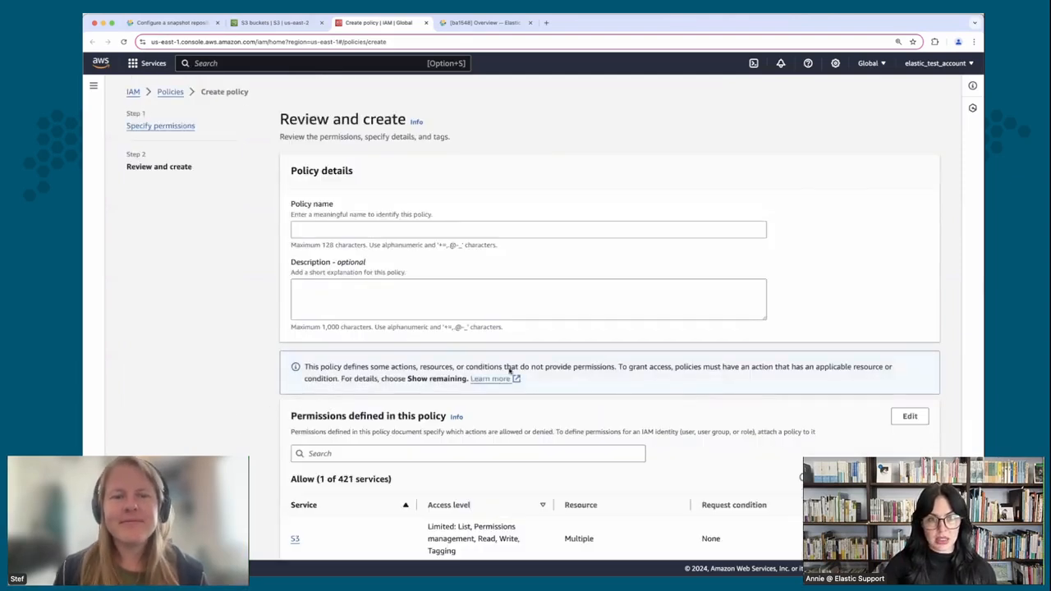
Name the new IAM policy lanas-test-policy.
{"action": "left_click", "coordinate": [426, 228]}
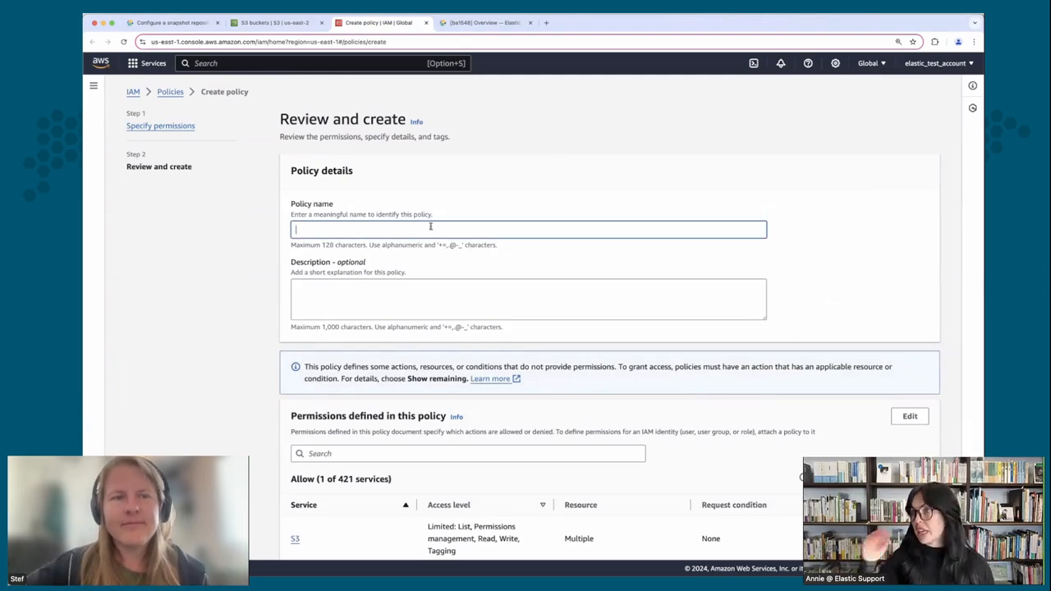
{"action": "type", "text": "lanas-"}
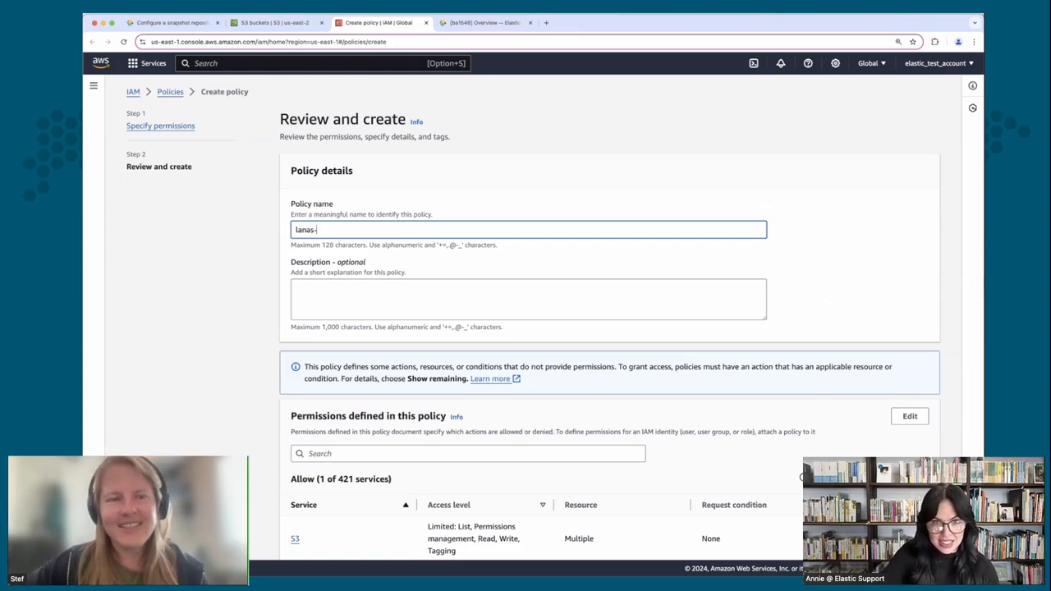
{"action": "type", "text": "test"}
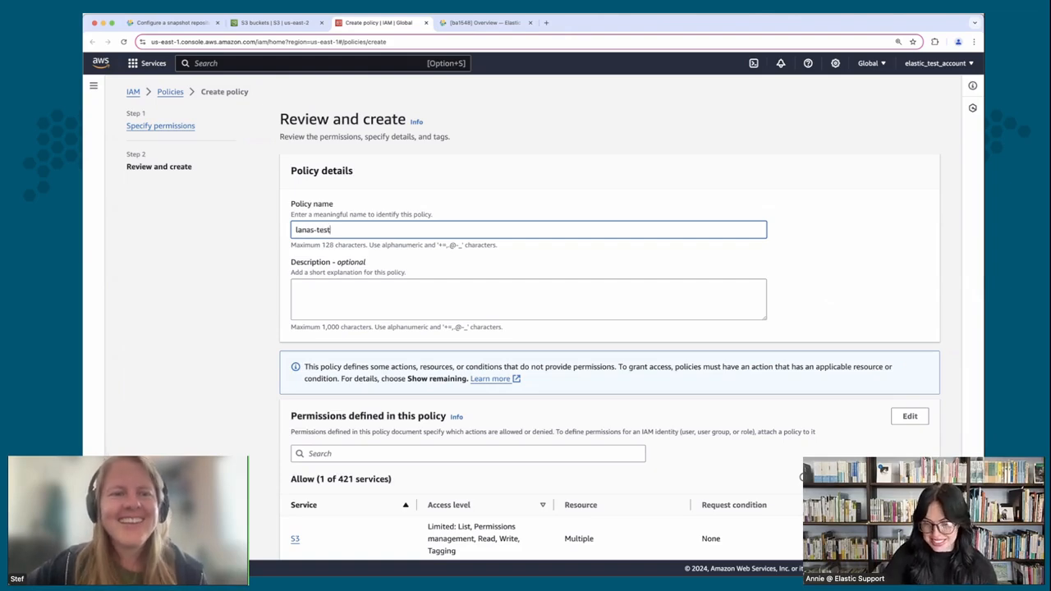
{"action": "type", "text": "-polc"}
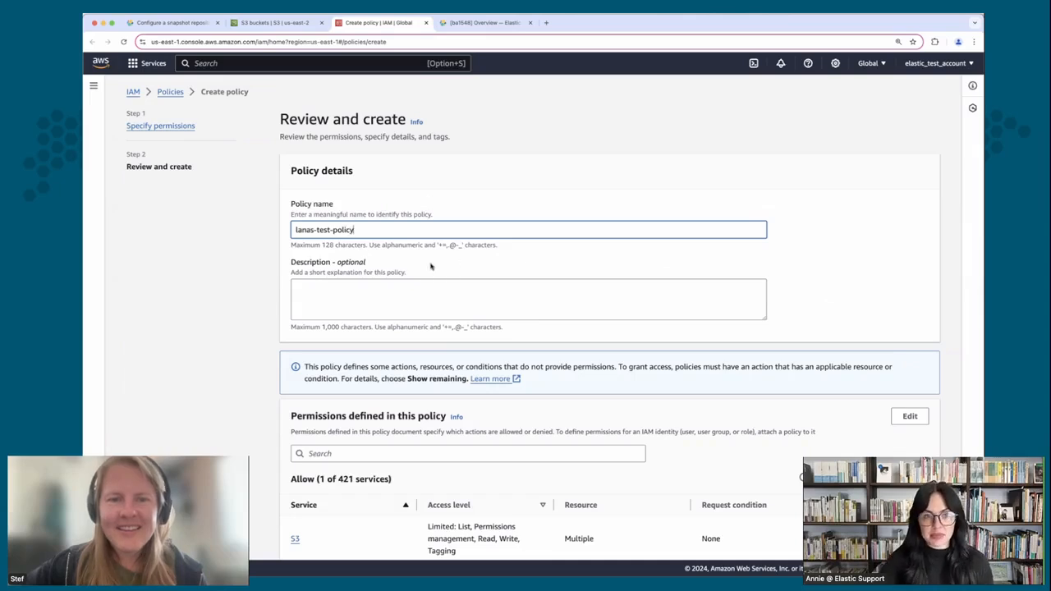
Add a policy description saying that it is adding a test S3 bucket for the named person.
{"action": "left_click", "coordinate": [405, 288]}
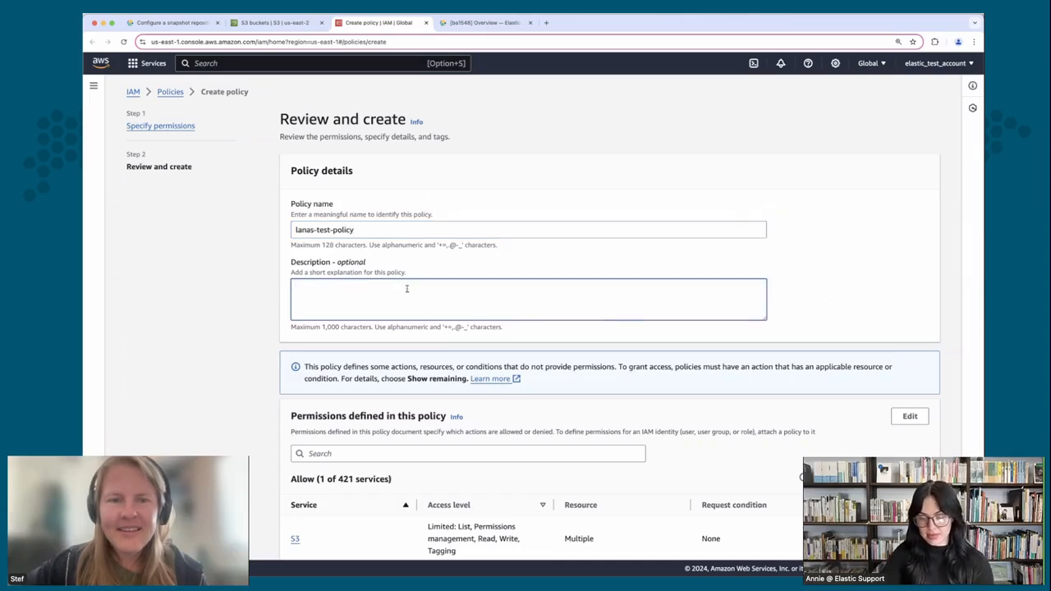
{"action": "type", "text": "t"}
{"action": "type", "text": "dding a"}
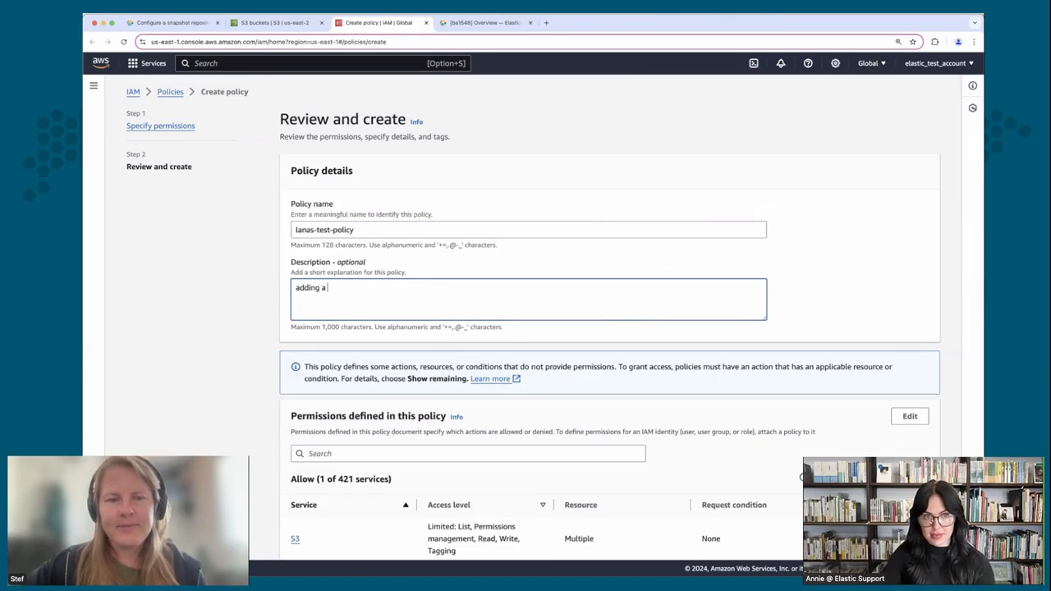
{"action": "type", "text": " tes"}
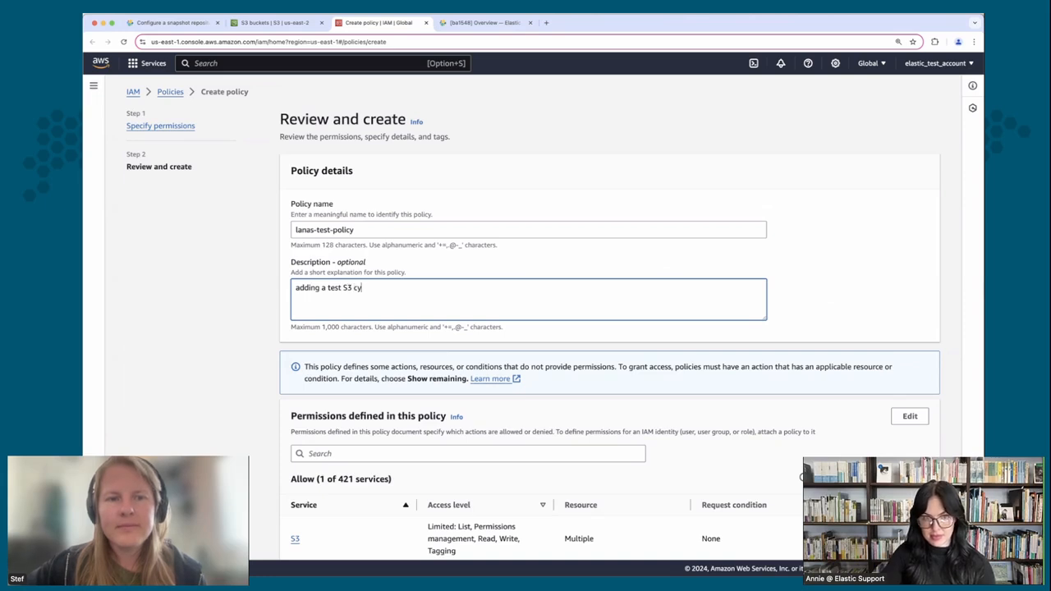
{"action": "type", "text": "t S3 bucket"}
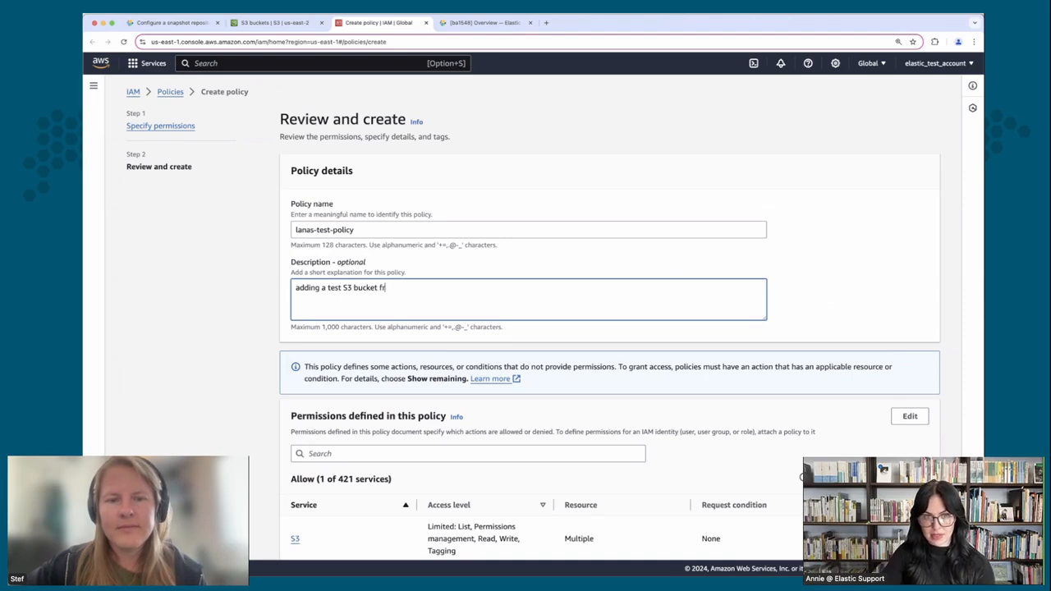
{"action": "type", "text": " for Lana"}
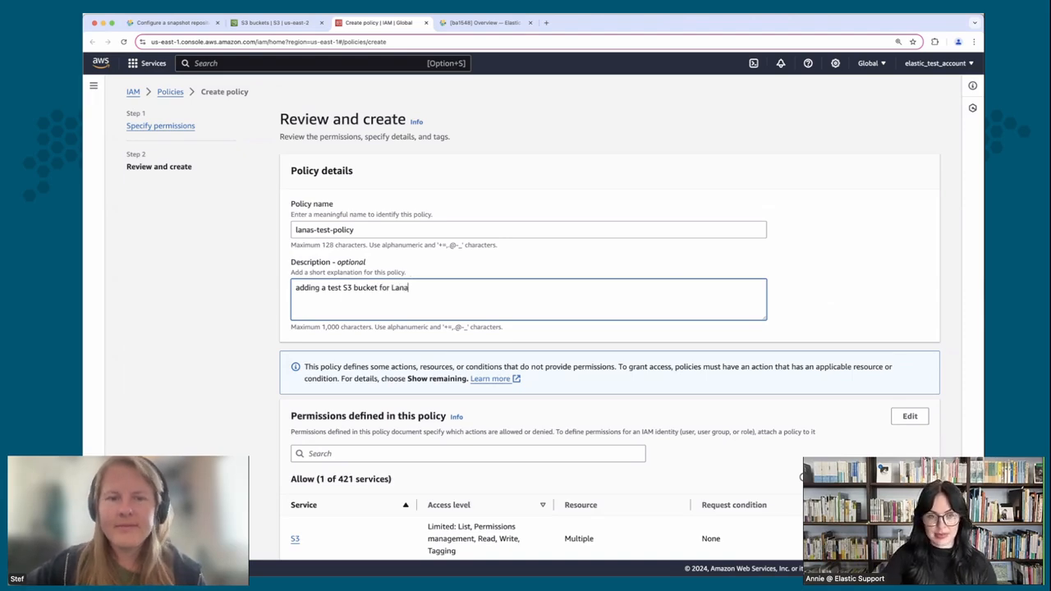
{"action": "left_click", "coordinate": [239, 300]}
Review the policy's details, S3 permissions and tags, leave the tags empty, and create the policy.
{"action": "scroll", "coordinate": [246, 348], "scroll_direction": "down", "scroll_amount": 3}
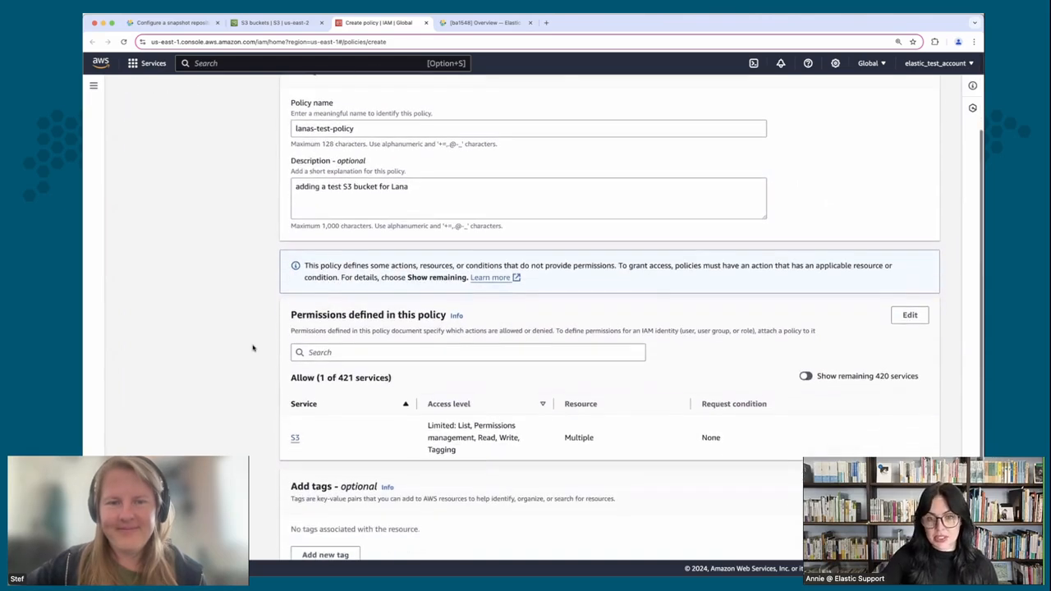
{"action": "scroll", "coordinate": [267, 357], "scroll_direction": "down", "scroll_amount": 2}
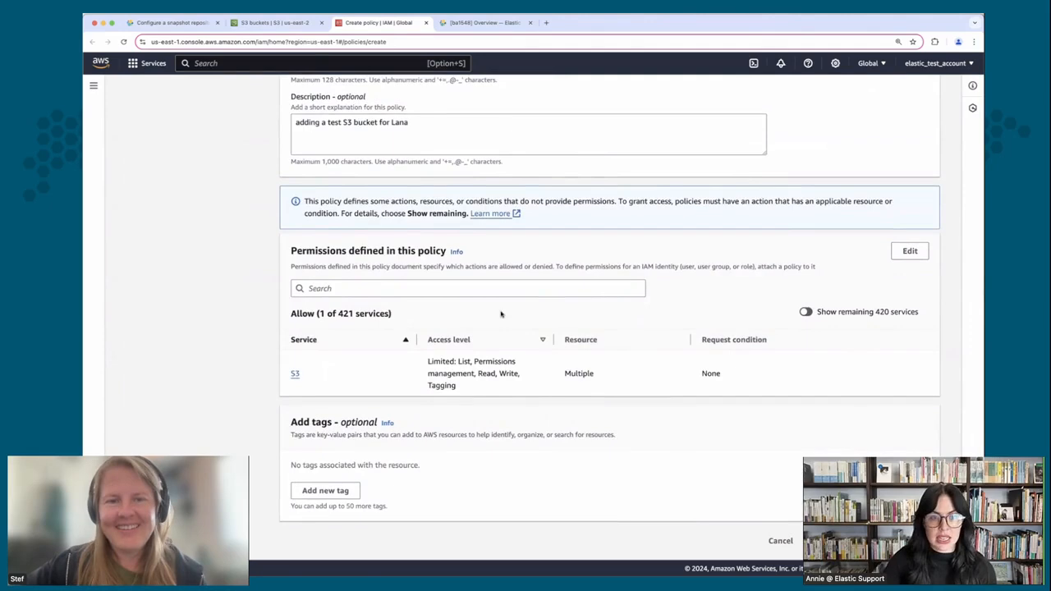
{"action": "scroll", "coordinate": [309, 309], "scroll_direction": "up", "scroll_amount": 1}
{"action": "scroll", "coordinate": [312, 313], "scroll_direction": "up", "scroll_amount": 2}
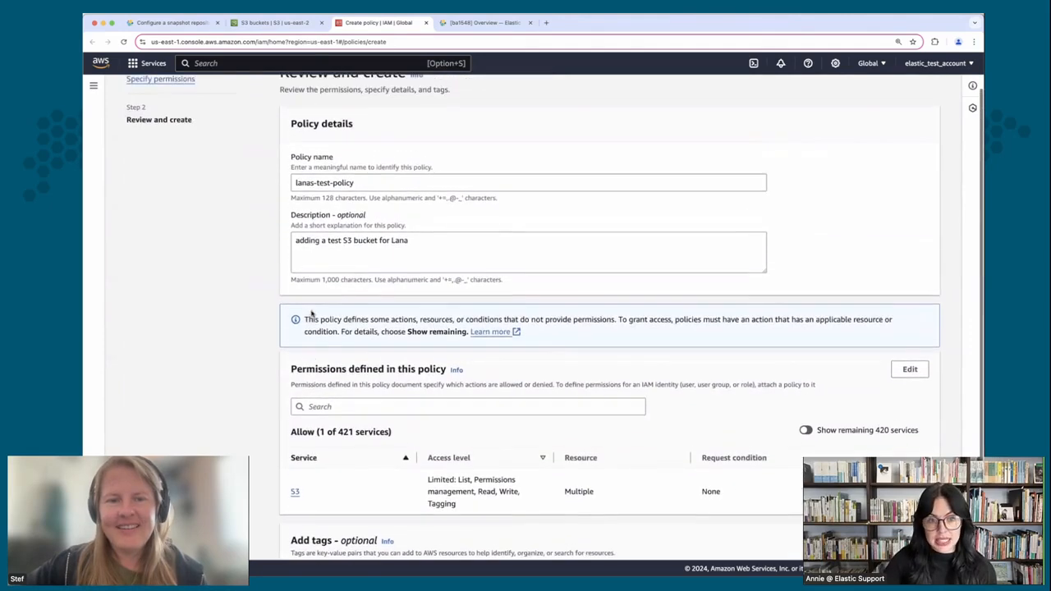
{"action": "scroll", "coordinate": [504, 341], "scroll_direction": "down", "scroll_amount": 3}
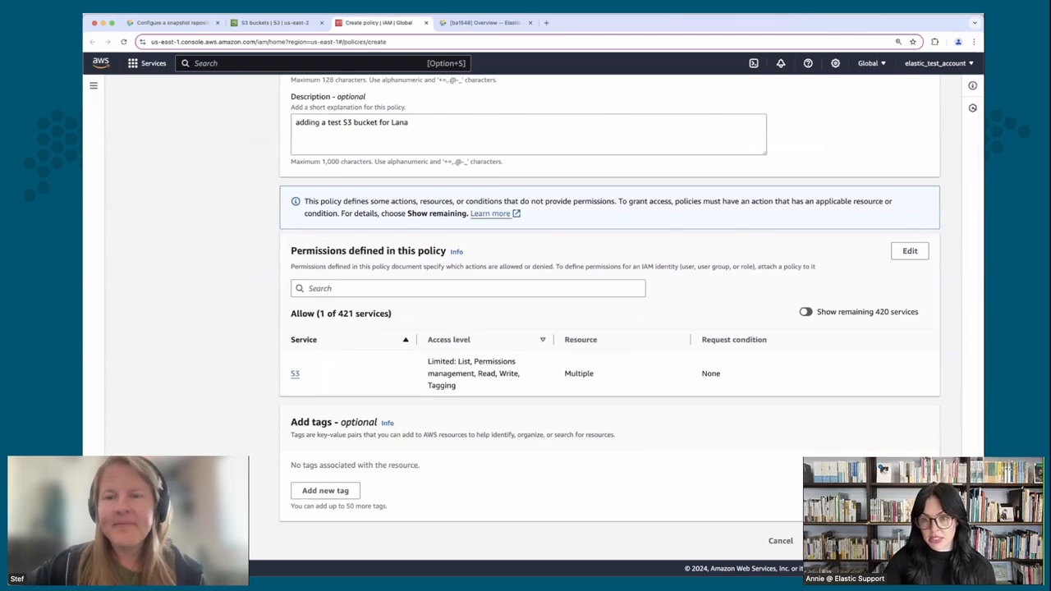
{"action": "left_click", "coordinate": [904, 542]}
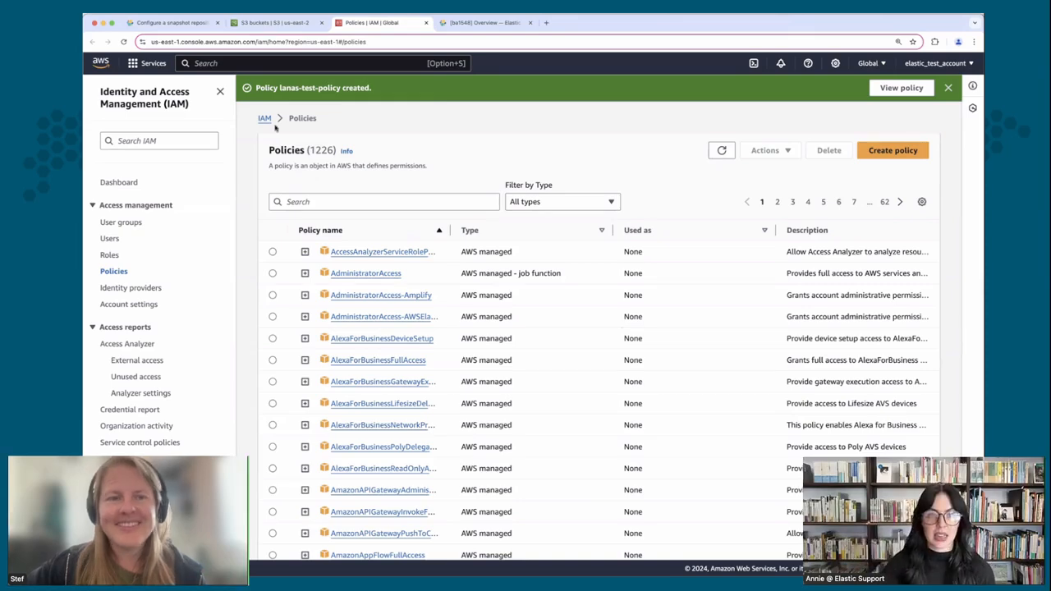
Read the Elastic documentation on creating the IAM user with access keys and storing the secrets in the keystore.
{"action": "left_click", "coordinate": [188, 28]}
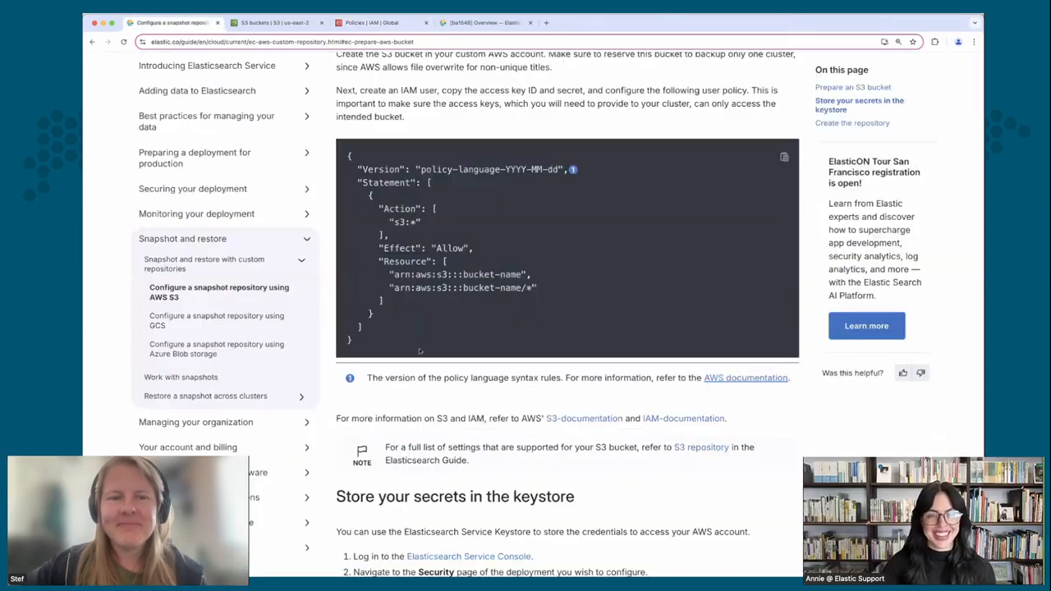
{"action": "scroll", "coordinate": [437, 369], "scroll_direction": "down", "scroll_amount": 4}
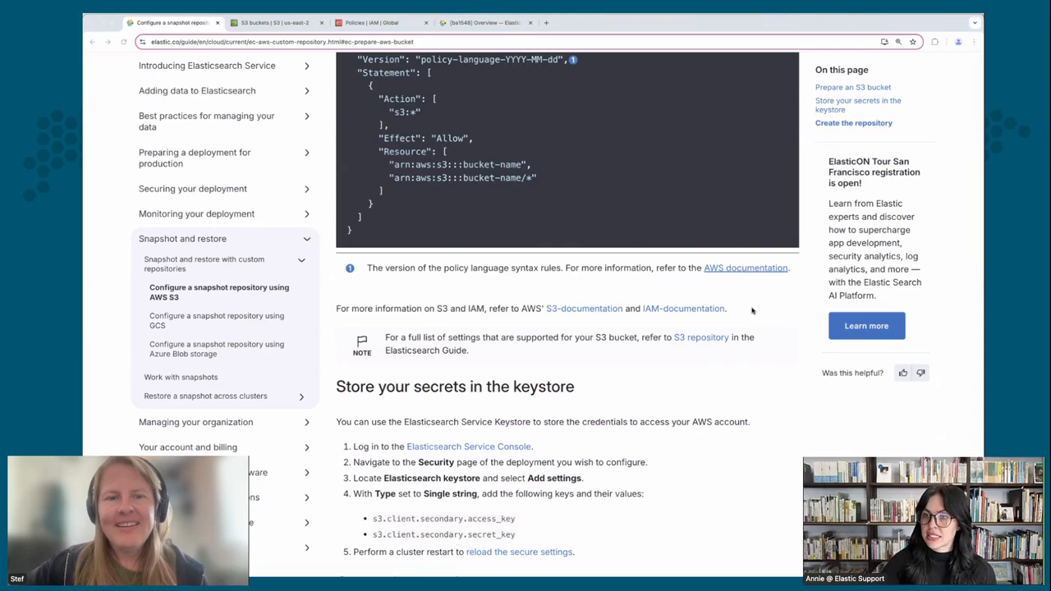
{"action": "scroll", "coordinate": [634, 326], "scroll_direction": "up", "scroll_amount": 4}
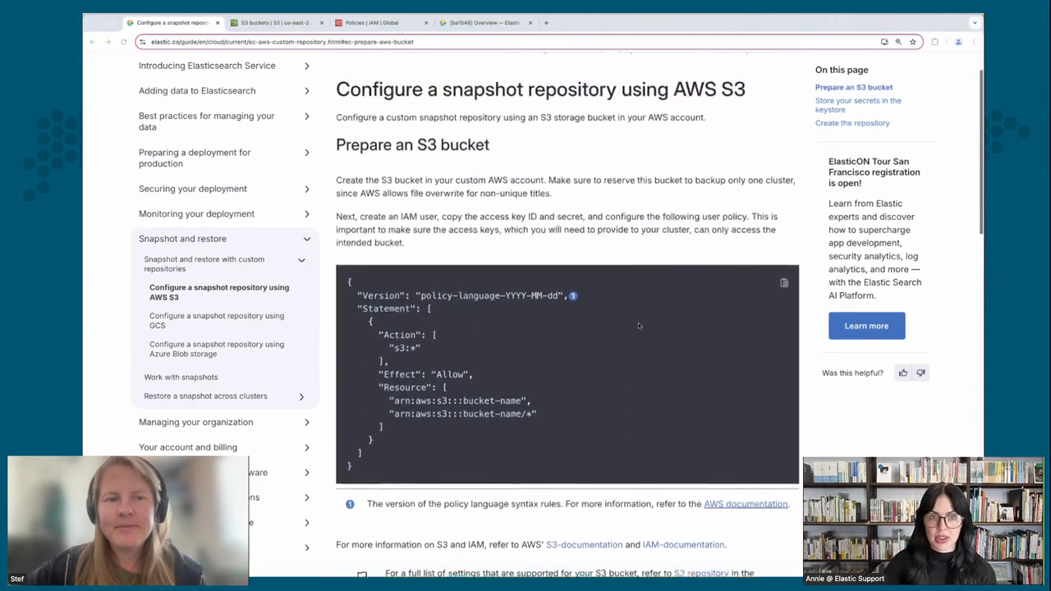
{"action": "scroll", "coordinate": [639, 323], "scroll_direction": "down", "scroll_amount": 4}
{"action": "scroll", "coordinate": [639, 326], "scroll_direction": "down", "scroll_amount": 3}
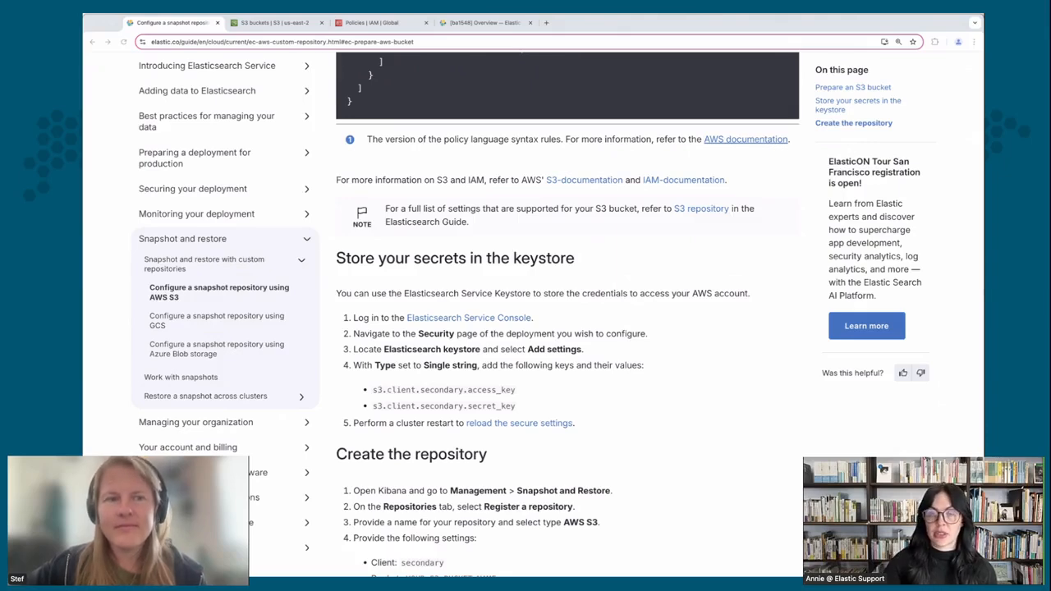
Name the new IAM user after the demo person, joining the parts with underscores and ending in _Demo.
{"action": "left_click_drag", "start_coordinate": [759, 170], "coordinate": [481, 27]}
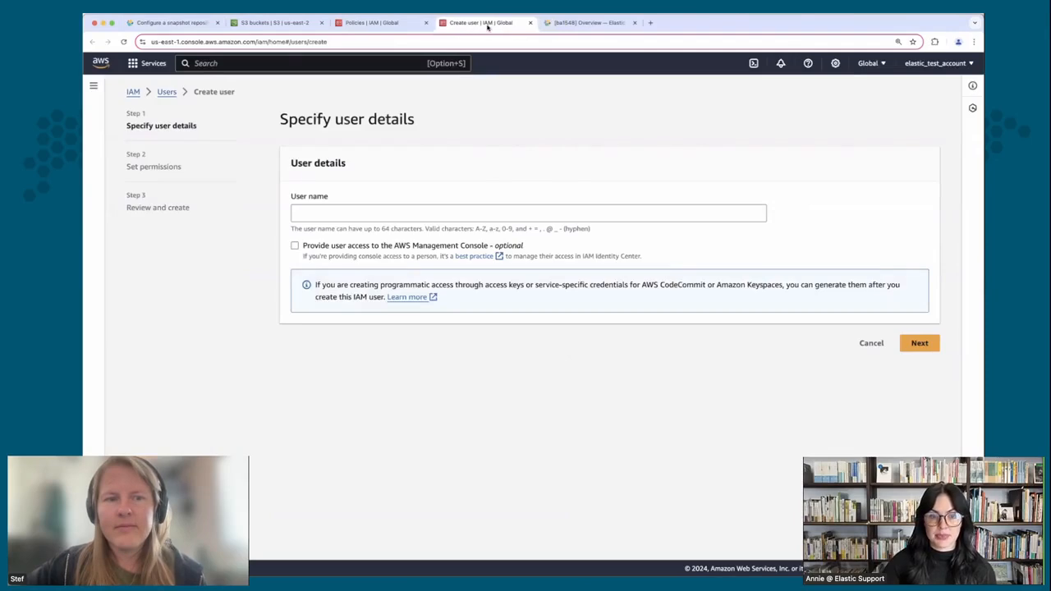
{"action": "left_click", "coordinate": [438, 210]}
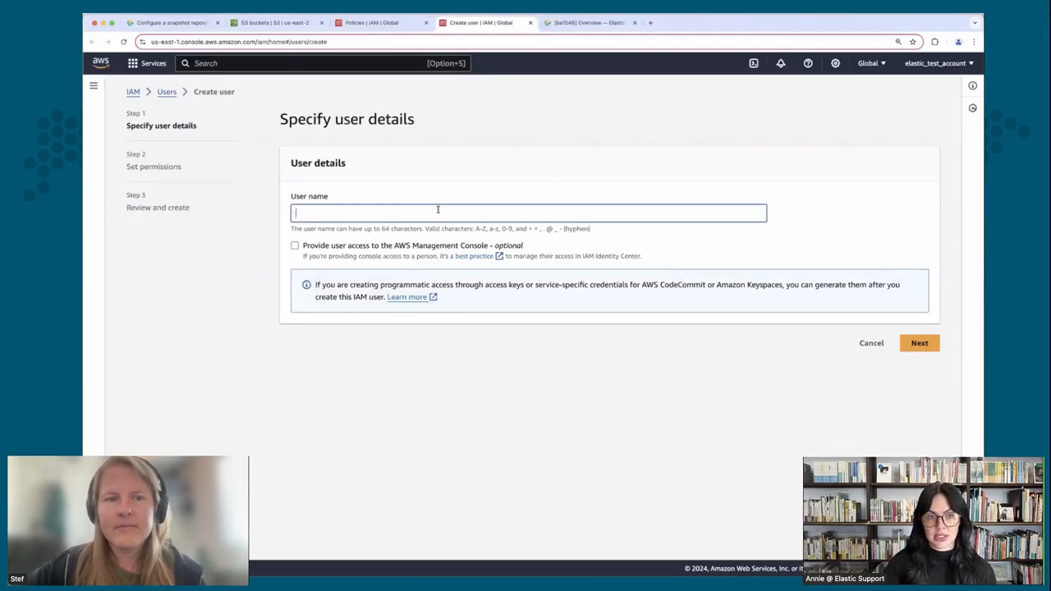
{"action": "type", "text": "Lana B"}
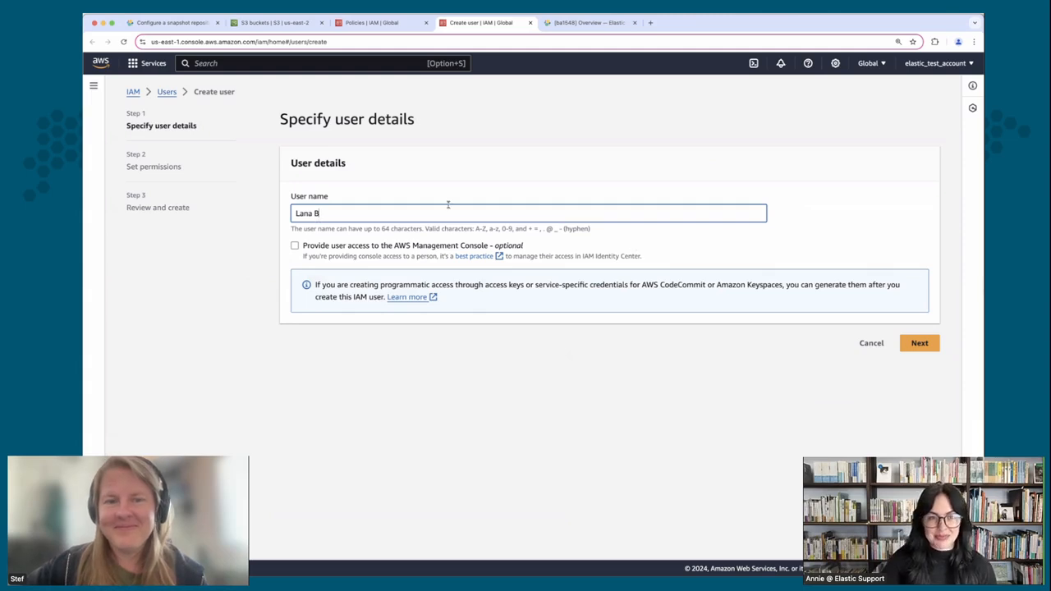
{"action": "key", "text": "BackSpace"}
{"action": "key", "text": "BackSpace"}
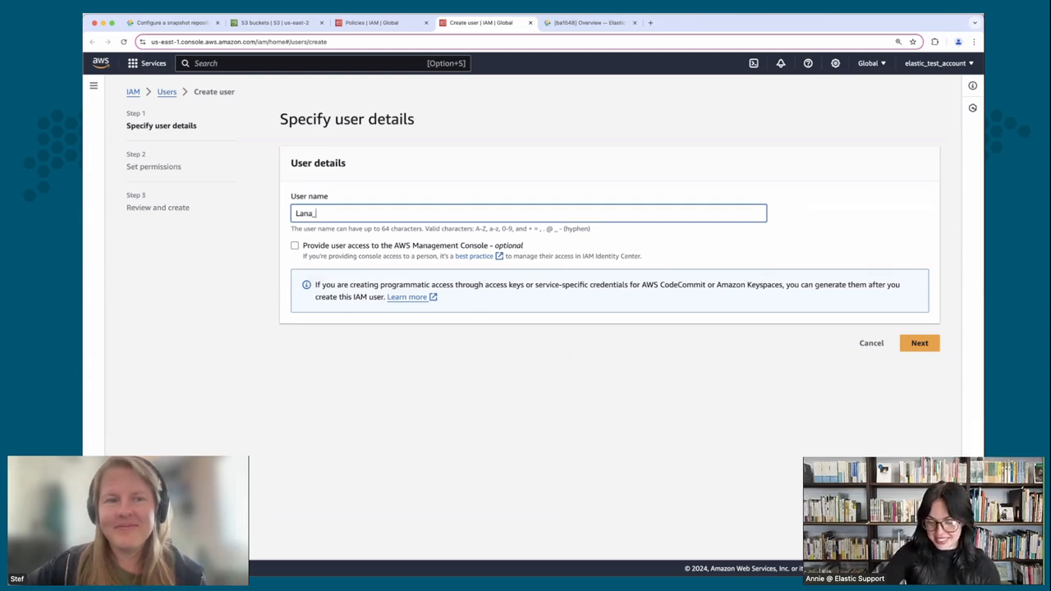
{"action": "type", "text": "_B_demo"}
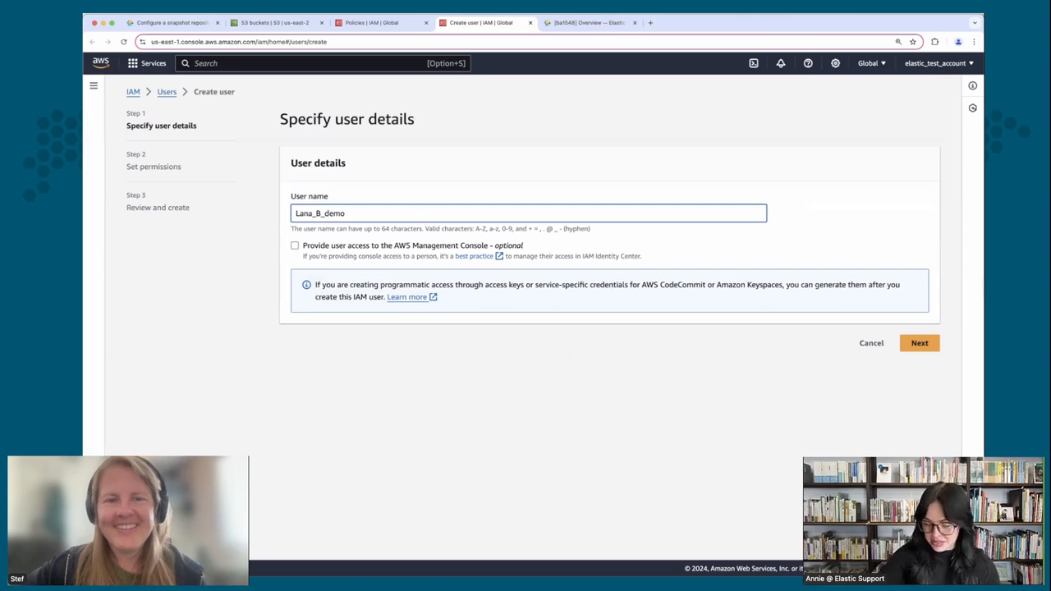
{"action": "left_click", "coordinate": [332, 214]}
{"action": "key", "text": "BackSpace"}
{"action": "type", "text": "D"}
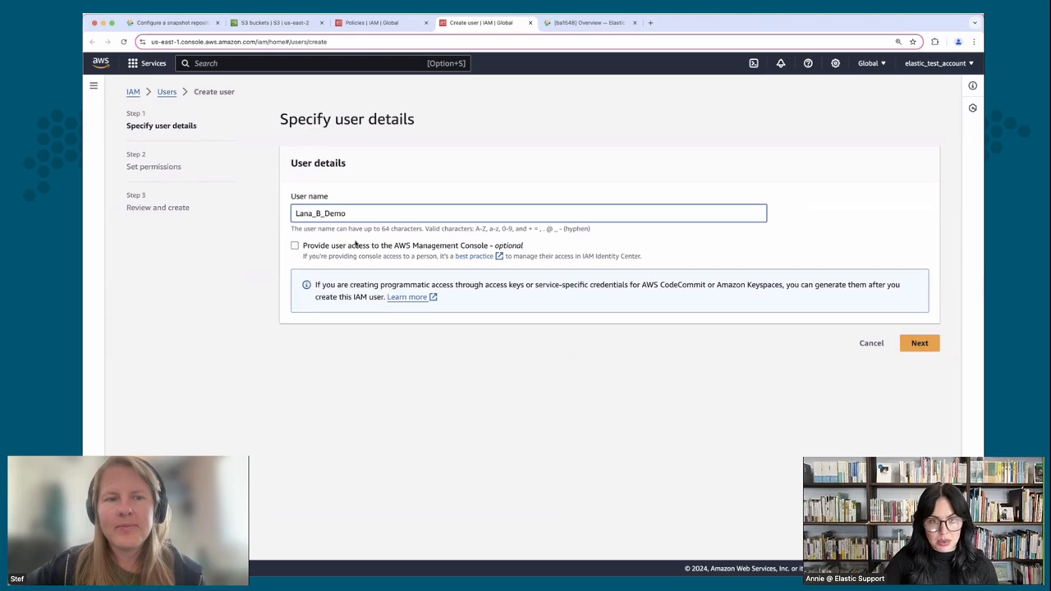
Give the user AWS Management Console access as an IAM user with an autogenerated password, and proceed to the permissions.
{"action": "left_click", "coordinate": [297, 247]}
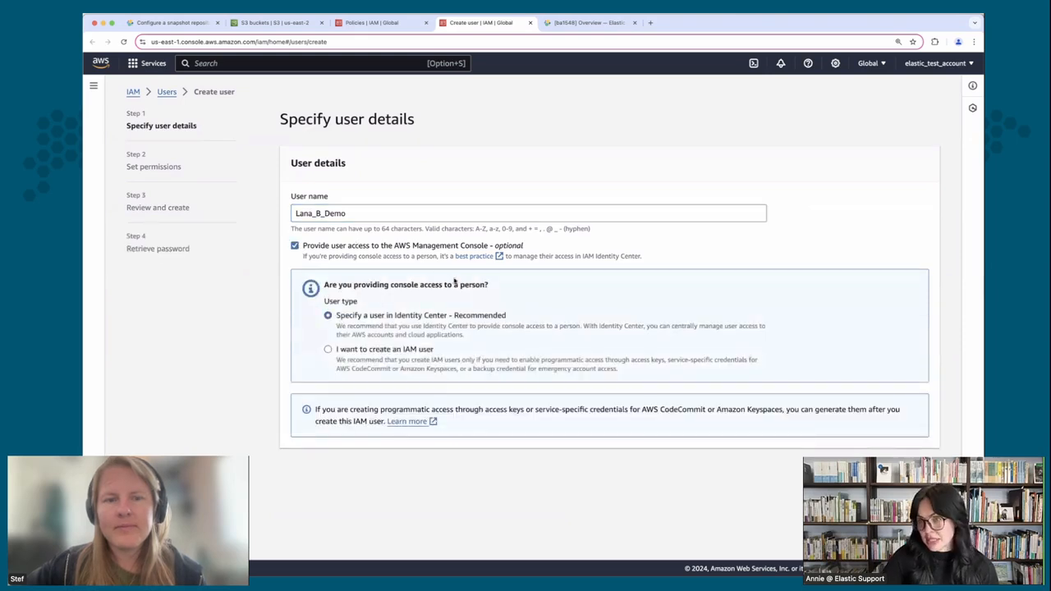
{"action": "scroll", "coordinate": [531, 380], "scroll_direction": "down", "scroll_amount": 1}
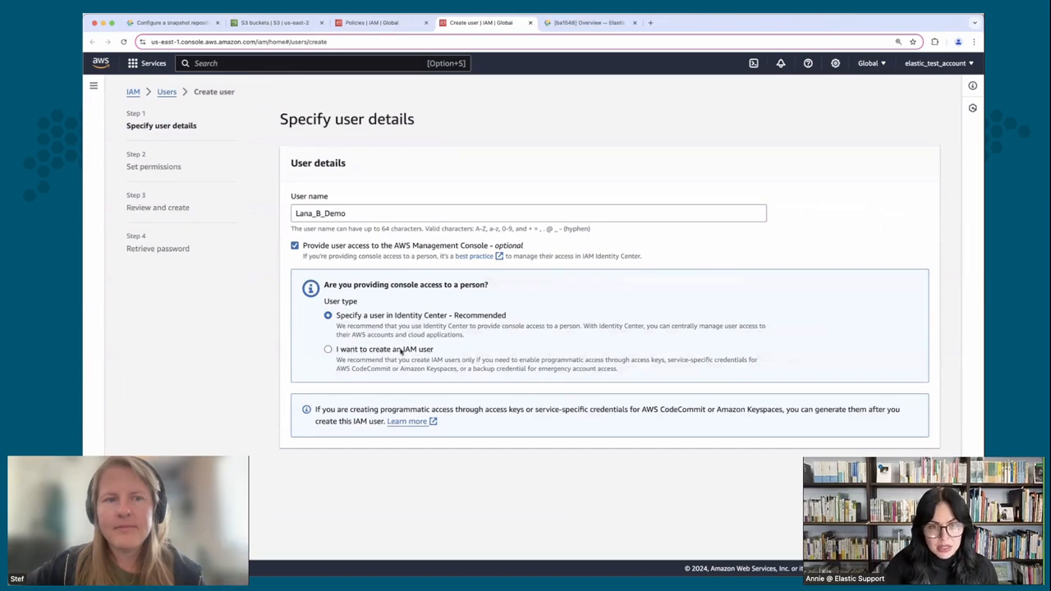
{"action": "left_click", "coordinate": [402, 351]}
{"action": "scroll", "coordinate": [440, 396], "scroll_direction": "down", "scroll_amount": 3}
{"action": "scroll", "coordinate": [440, 397], "scroll_direction": "down", "scroll_amount": 1}
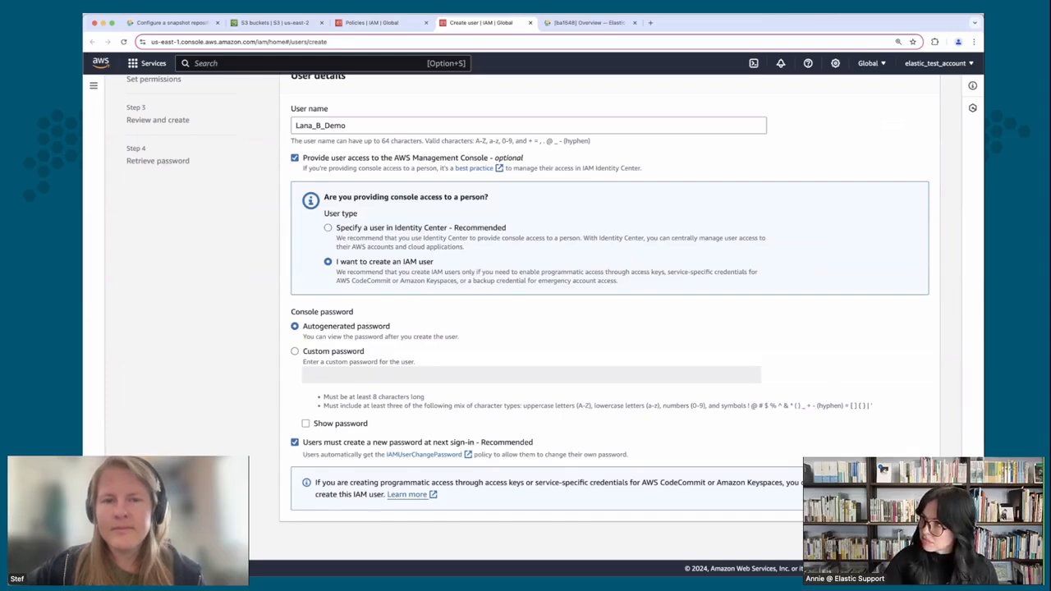
{"action": "left_click", "coordinate": [920, 542]}
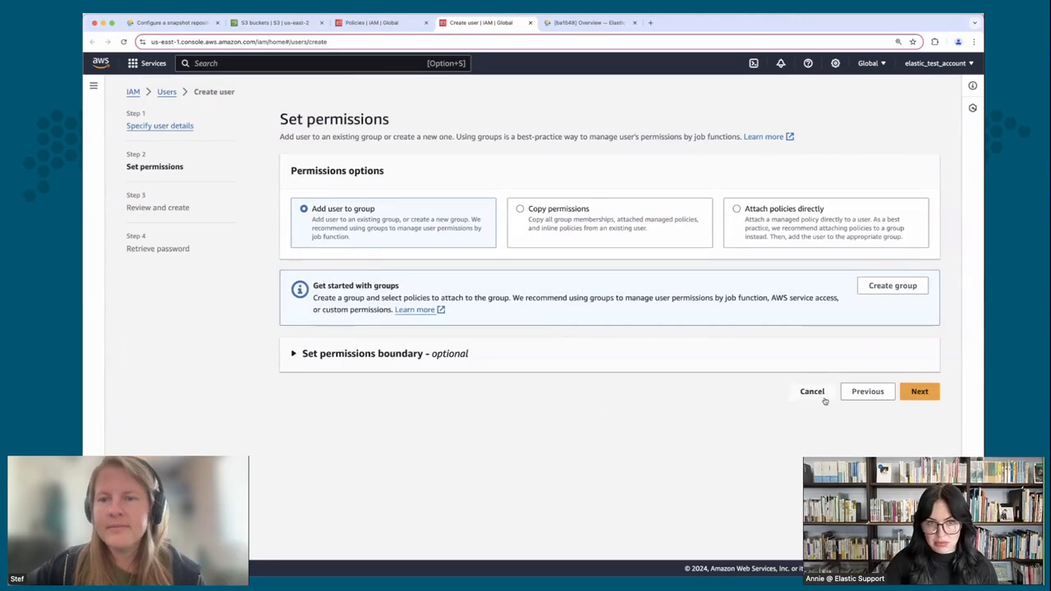
Check the new user's review summary against the S3 bucket and the IAM policies list.
{"action": "left_click", "coordinate": [920, 391]}
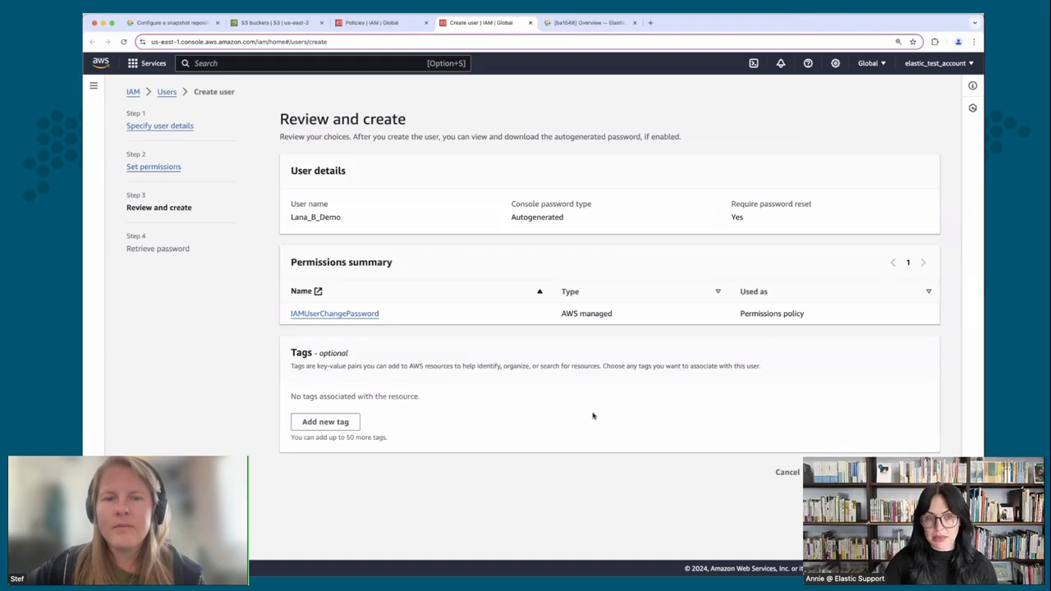
{"action": "left_click", "coordinate": [390, 22]}
{"action": "left_click", "coordinate": [287, 23]}
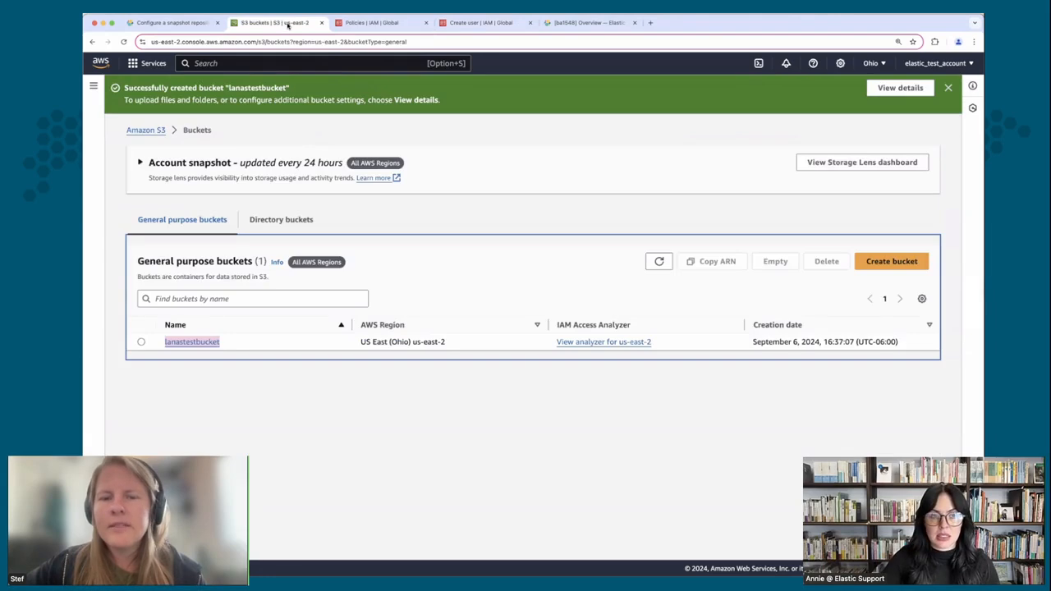
{"action": "left_click", "coordinate": [358, 24]}
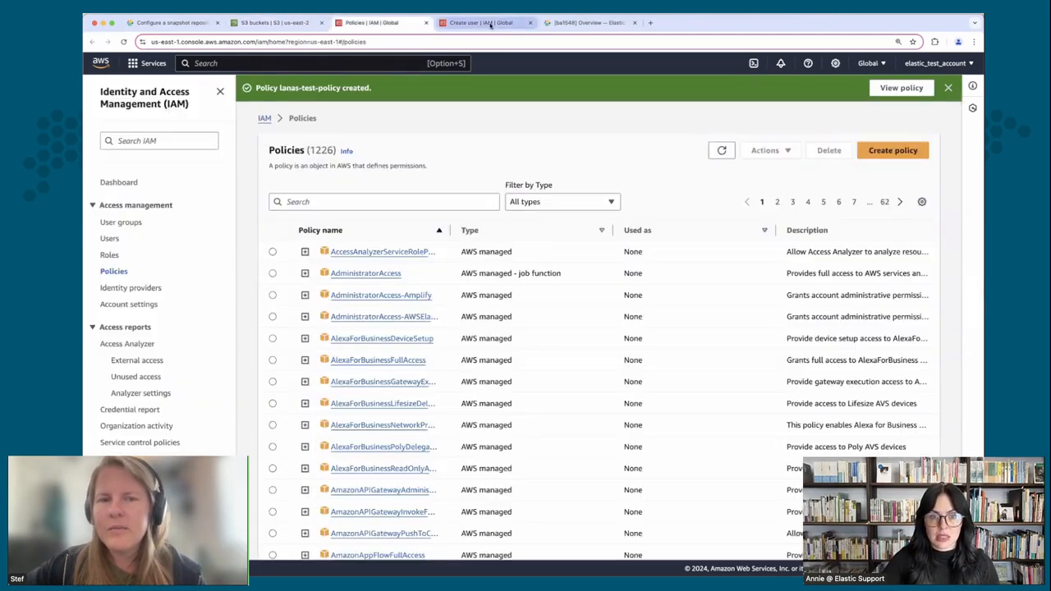
{"action": "left_click", "coordinate": [469, 24]}
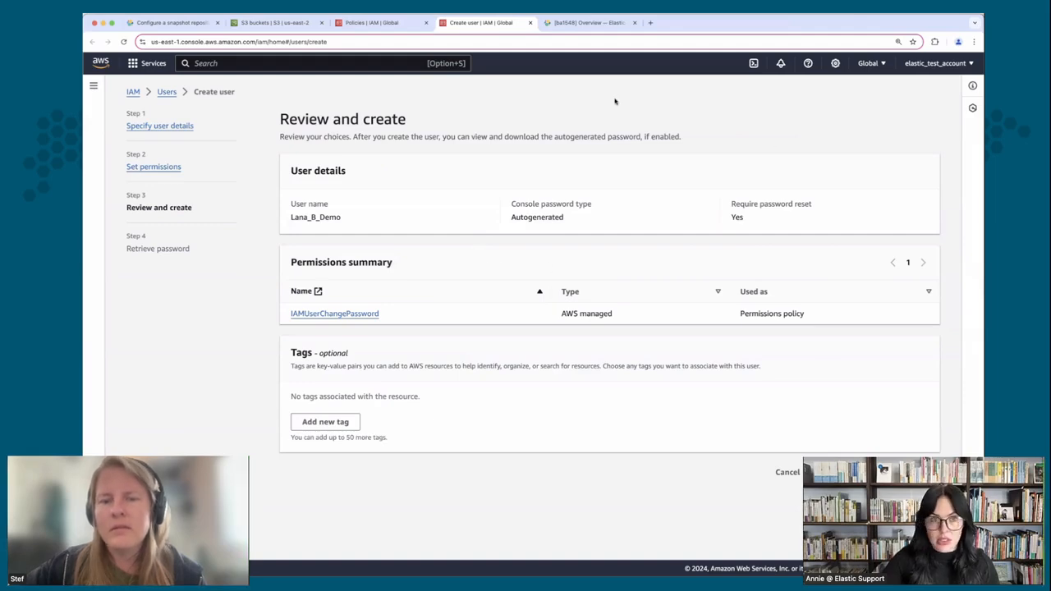
{"action": "left_click", "coordinate": [400, 24]}
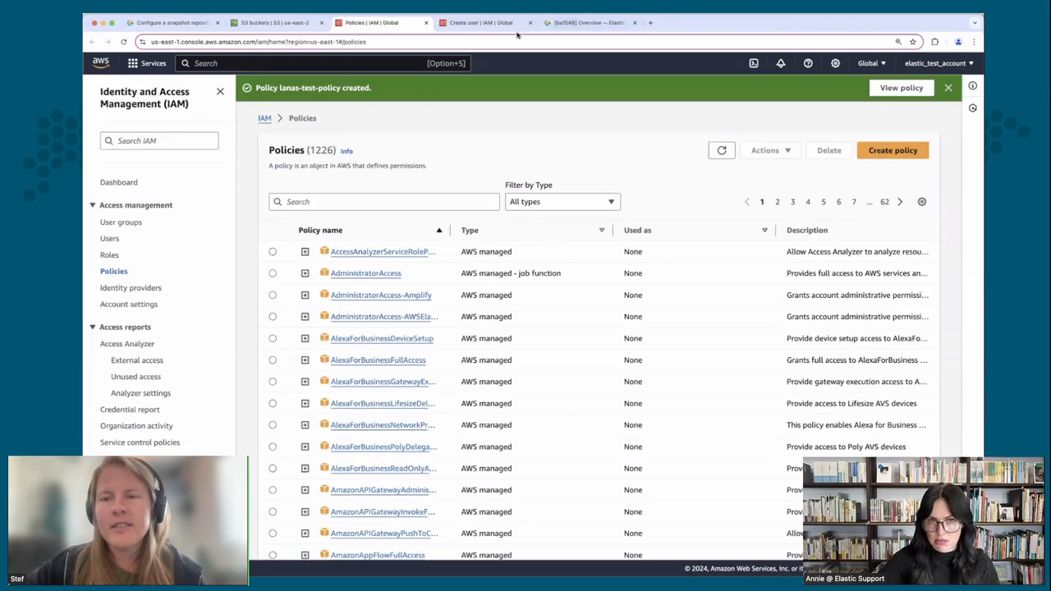
{"action": "left_click", "coordinate": [483, 26]}
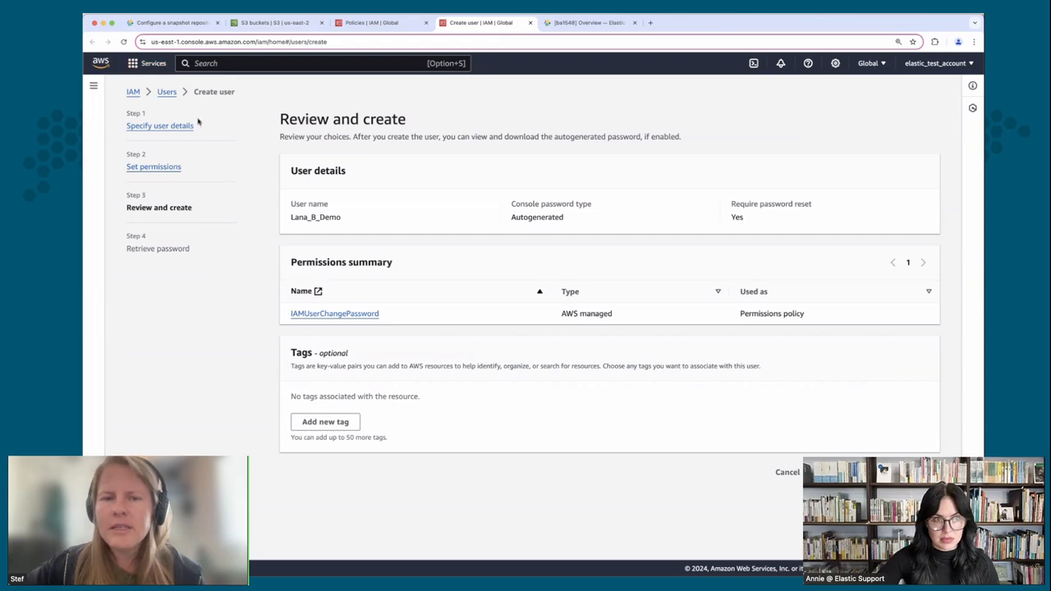
{"action": "left_click_drag", "start_coordinate": [281, 218], "coordinate": [747, 221]}
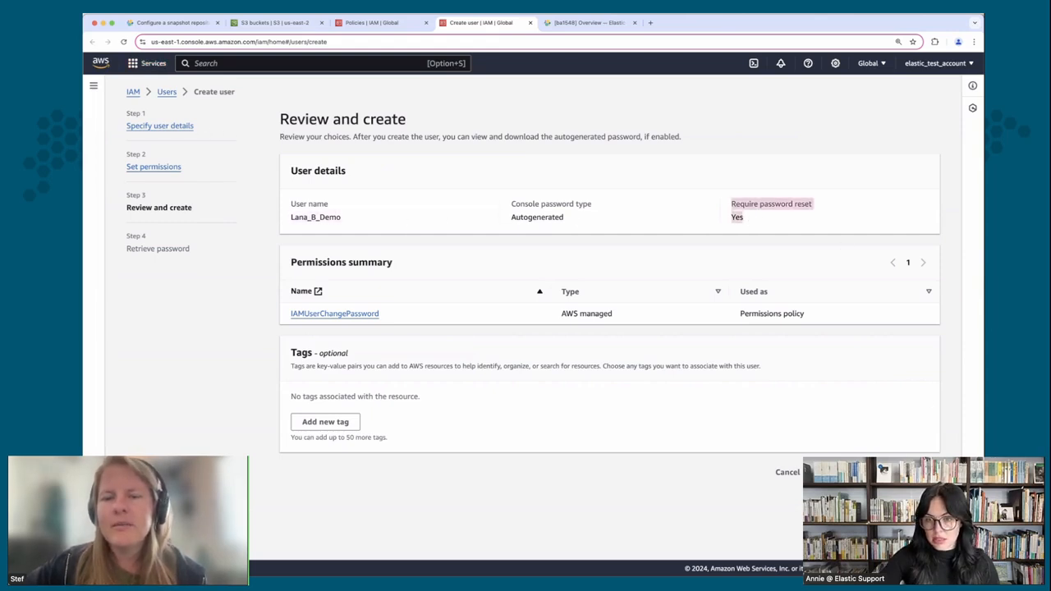
Return to the user's permissions, attach lanas-test-policy directly, and proceed to the review.
{"action": "left_click", "coordinate": [844, 472]}
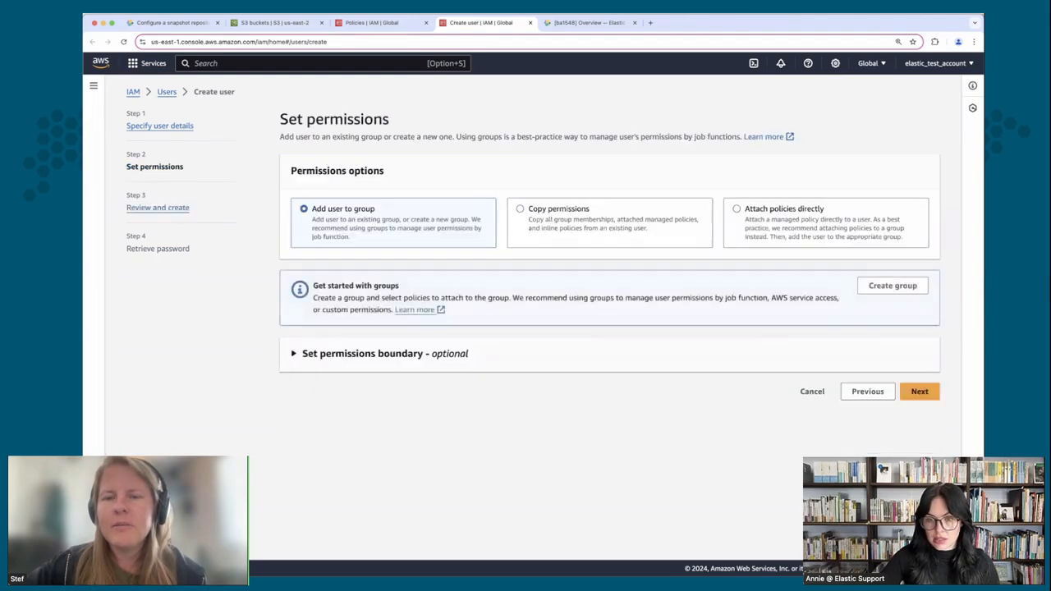
{"action": "left_click", "coordinate": [415, 356]}
{"action": "left_click", "coordinate": [415, 356]}
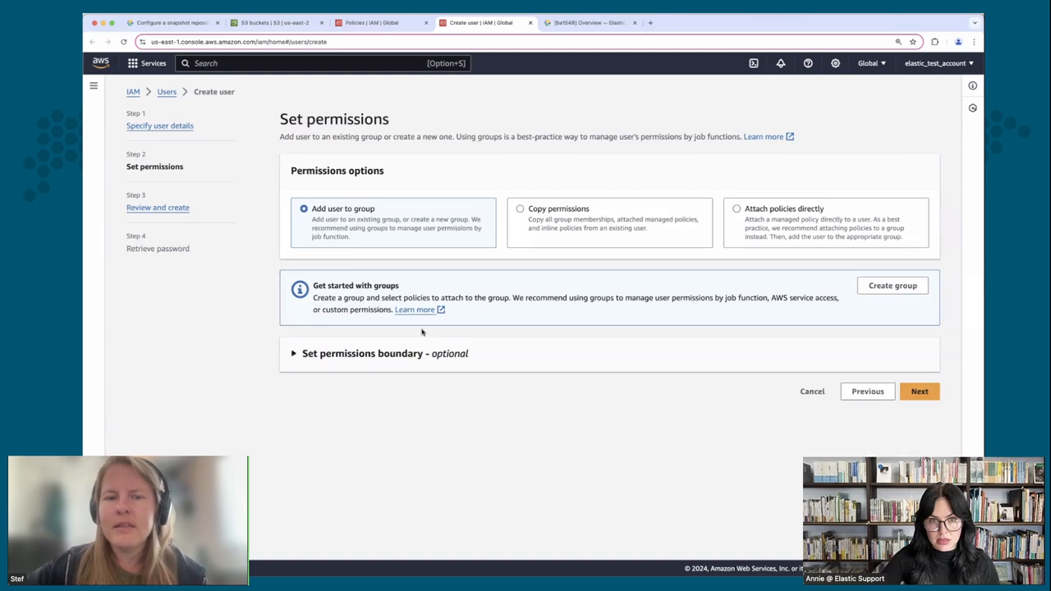
{"action": "left_click", "coordinate": [794, 209]}
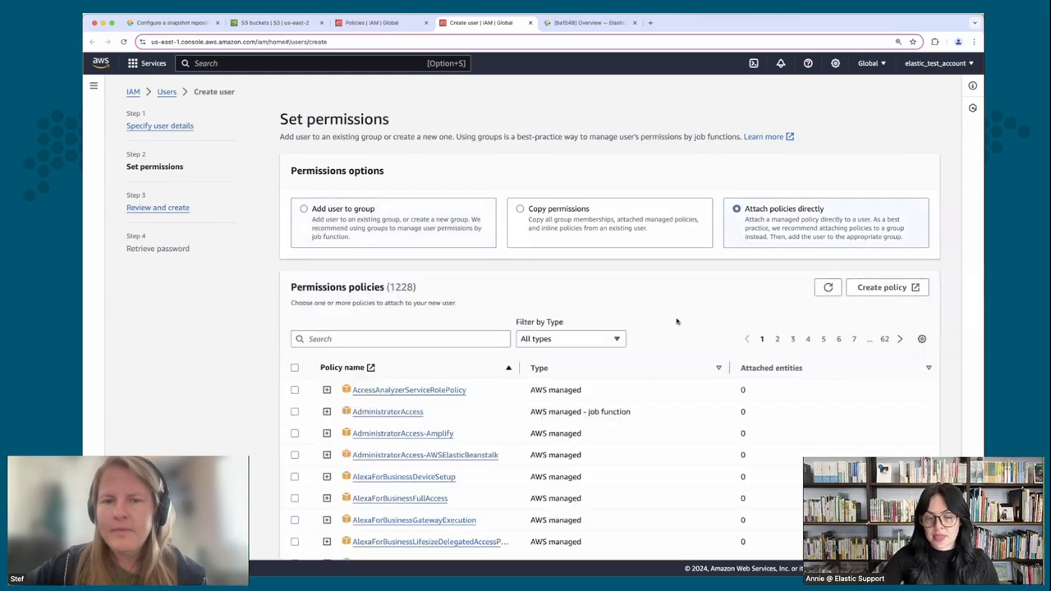
{"action": "left_click", "coordinate": [349, 340]}
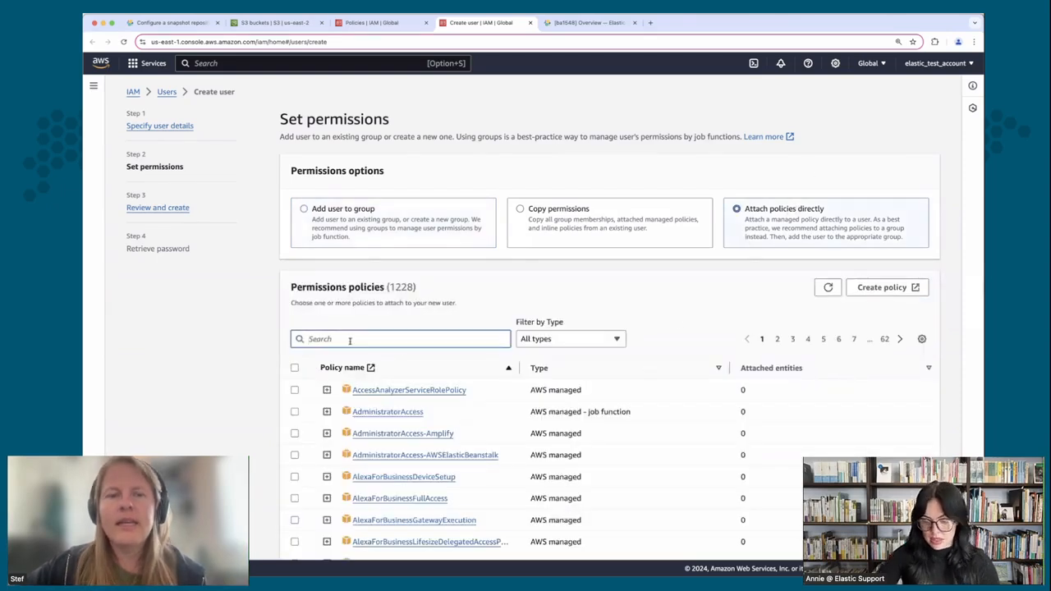
{"action": "type", "text": "lana"}
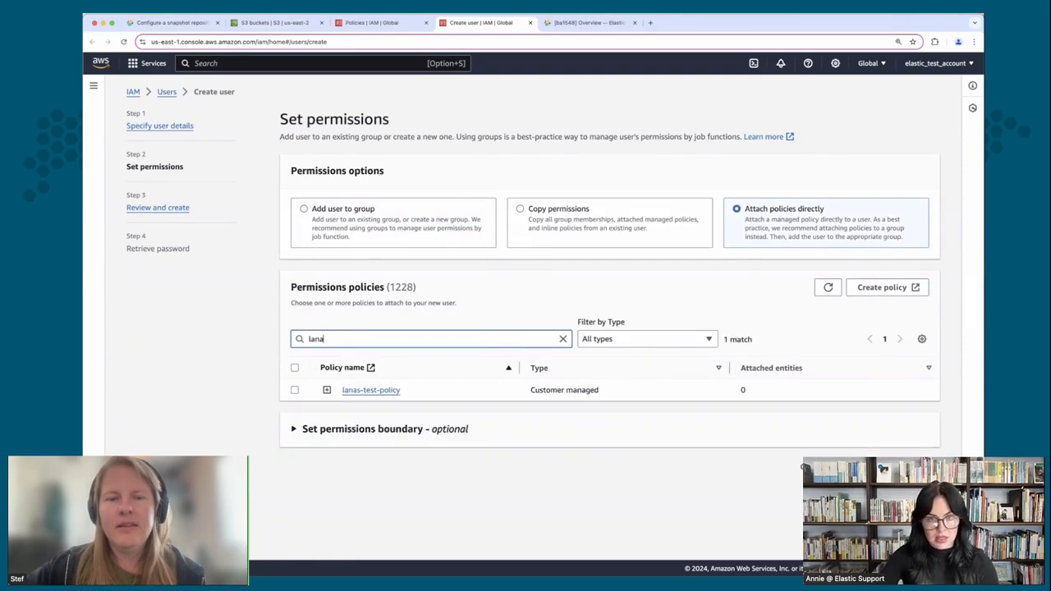
{"action": "left_click", "coordinate": [295, 391]}
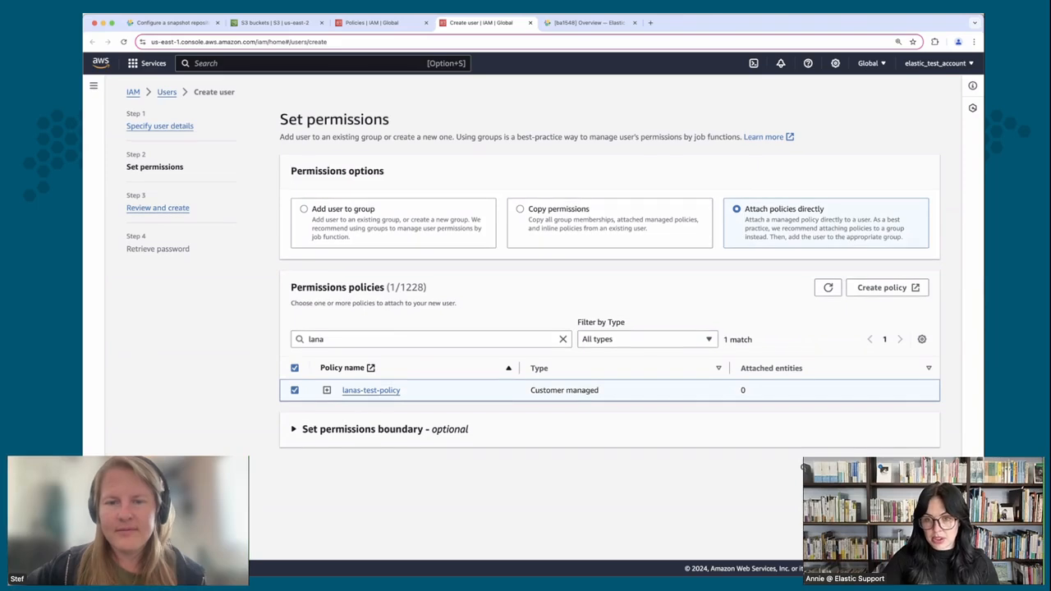
{"action": "left_click", "coordinate": [919, 467]}
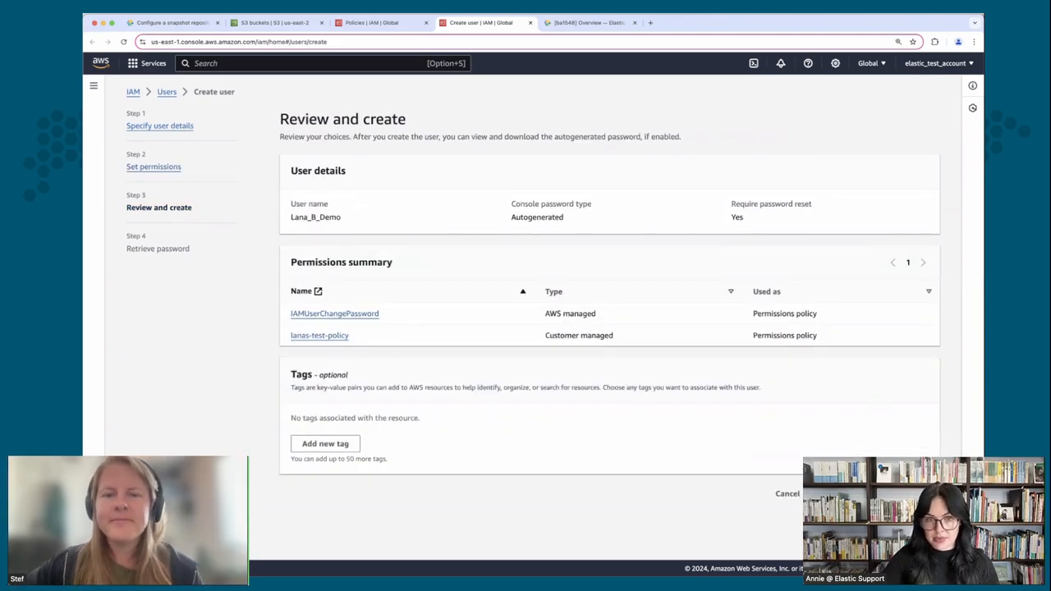
Create the IAM user and copy its autogenerated console password.
{"action": "left_click", "coordinate": [908, 494]}
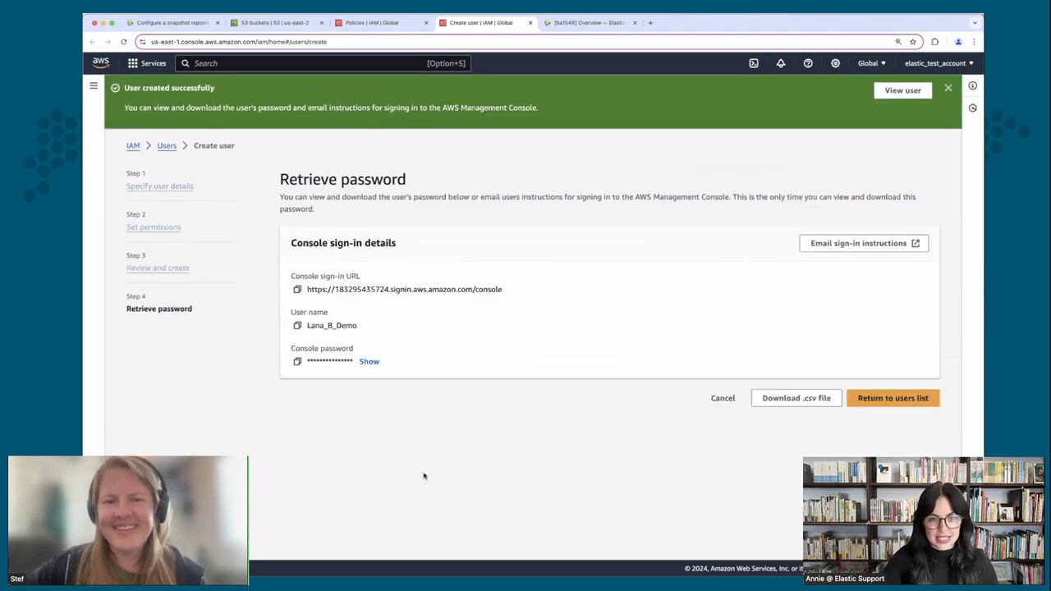
{"action": "left_click", "coordinate": [298, 362]}
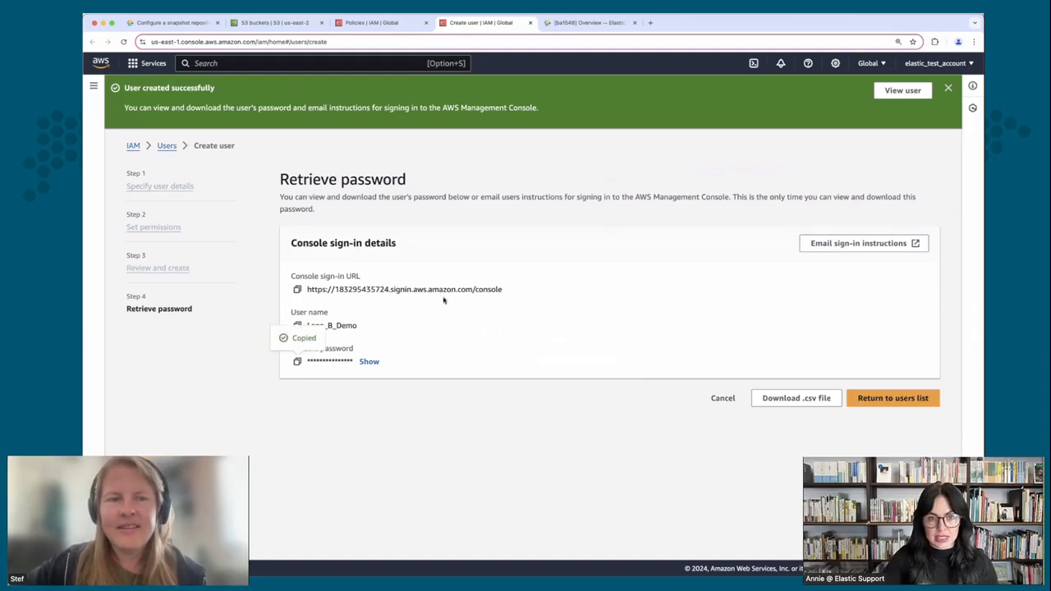
{"action": "left_click_drag", "start_coordinate": [365, 332], "coordinate": [306, 327]}
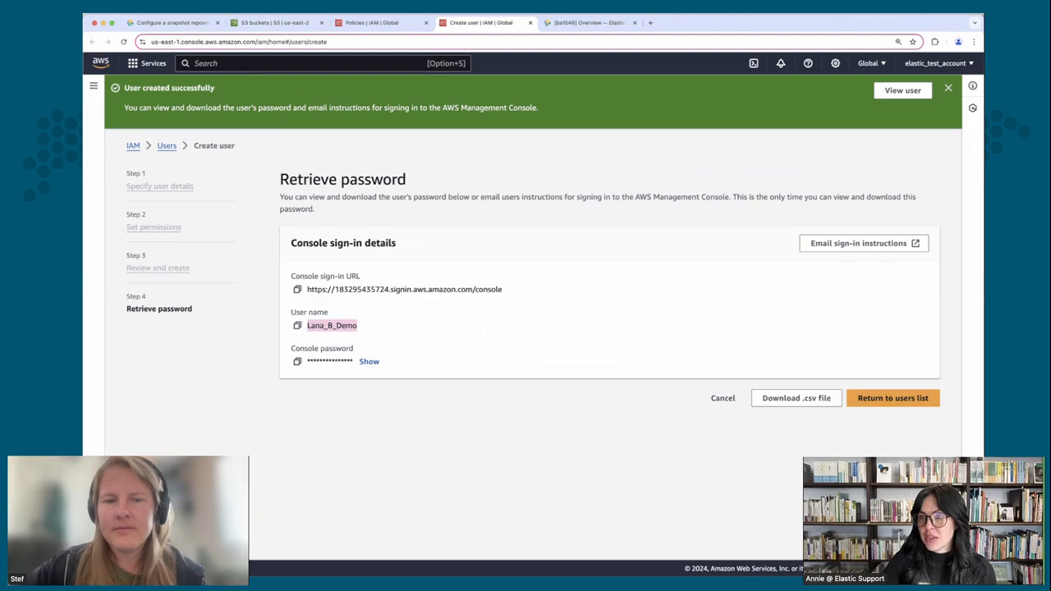
Return to the users list without viewing or downloading the password, and open the new user's summary with its ARN.
{"action": "left_click", "coordinate": [891, 398]}
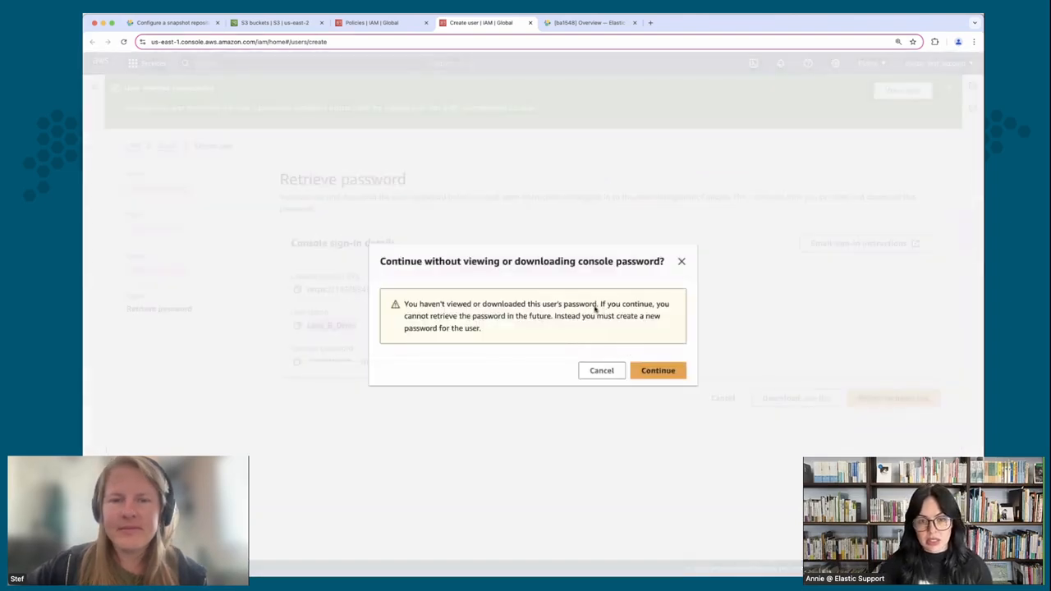
{"action": "left_click", "coordinate": [658, 371]}
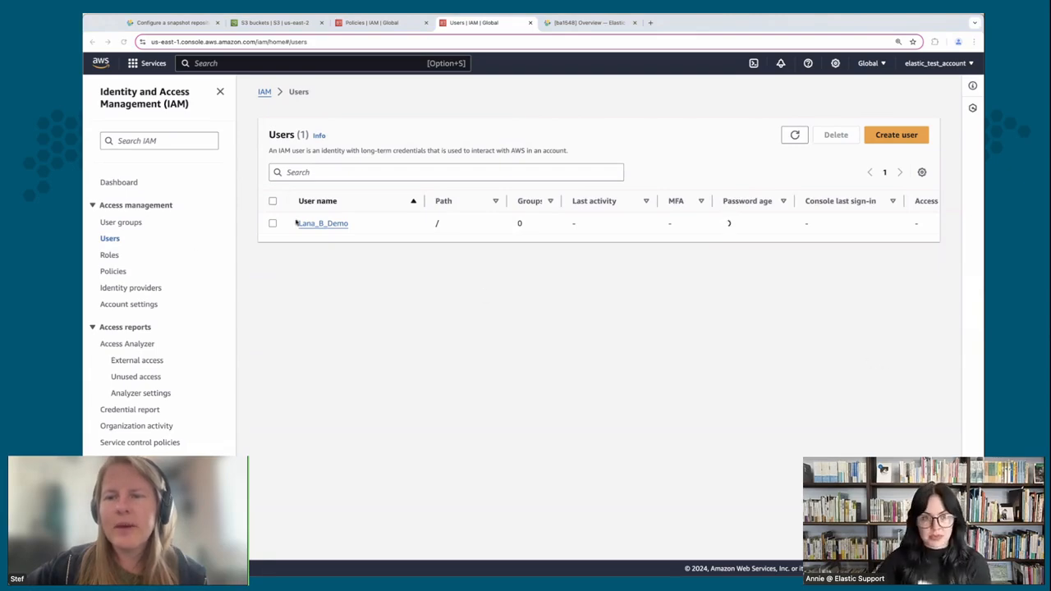
{"action": "left_click", "coordinate": [323, 224]}
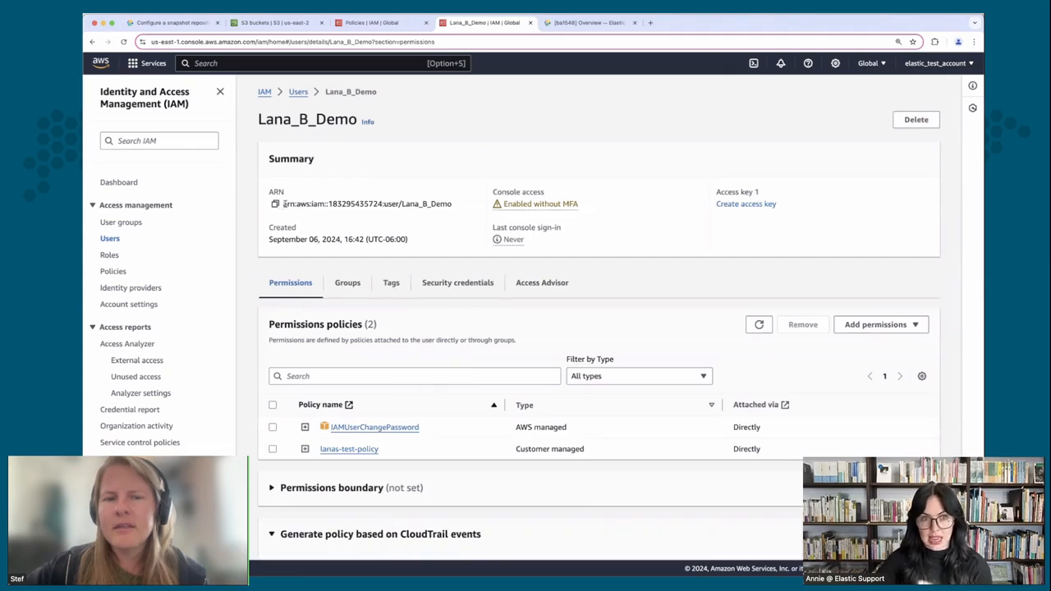
{"action": "left_click_drag", "start_coordinate": [282, 204], "coordinate": [449, 212]}
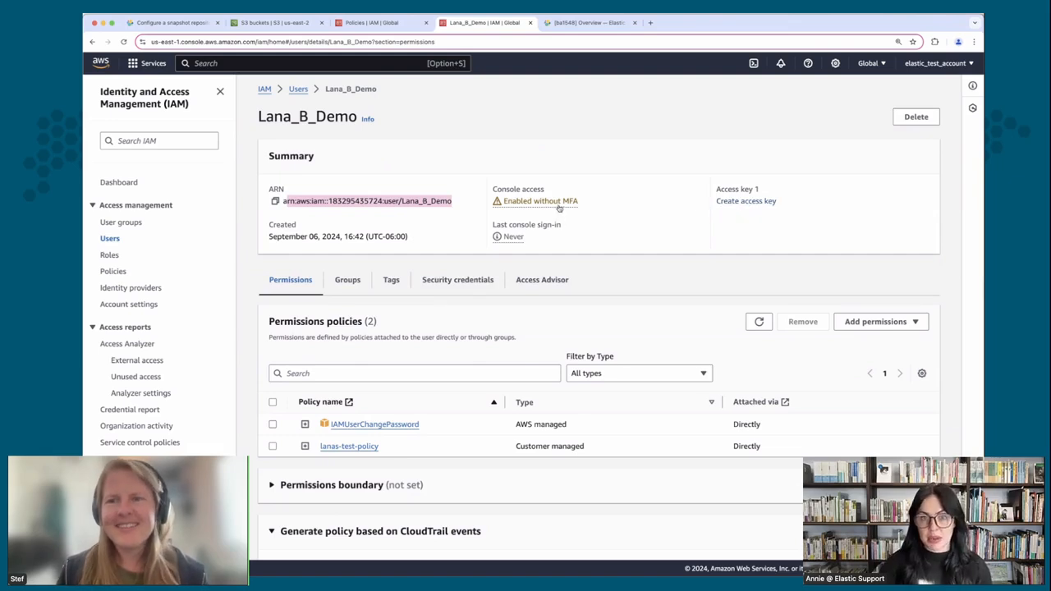
Start creating an access key for the user with the Command Line Interface (CLI) use case, acknowledge the recommendation, and proceed to the description tag.
{"action": "left_click", "coordinate": [747, 202]}
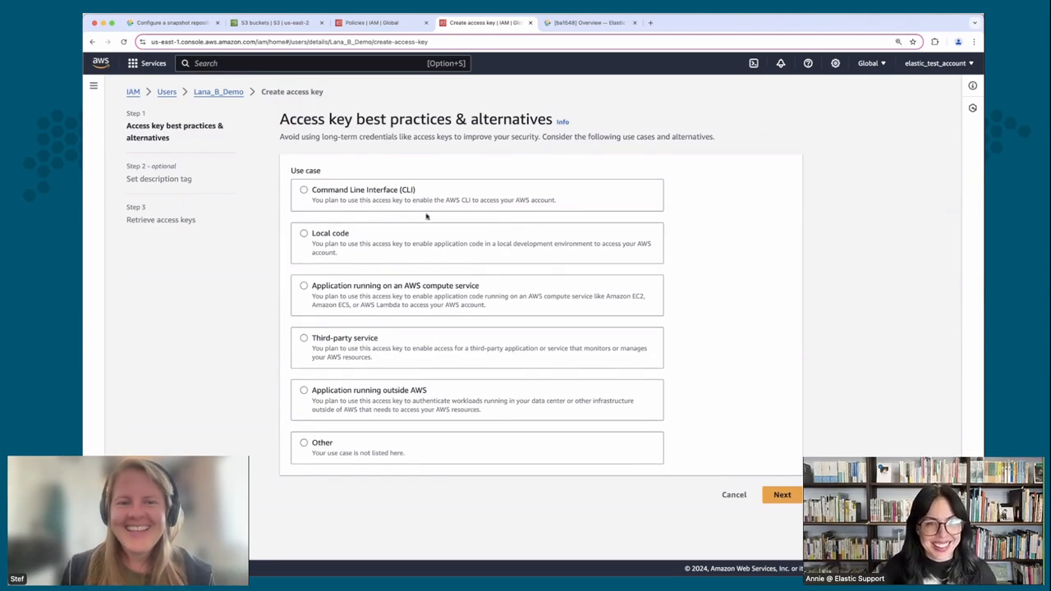
{"action": "left_click", "coordinate": [542, 205]}
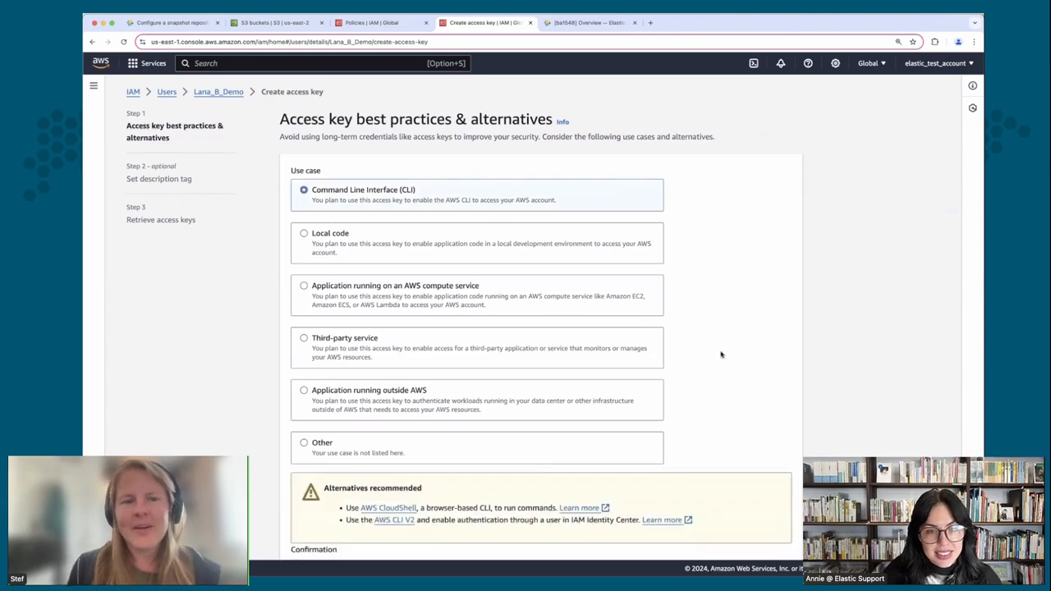
{"action": "scroll", "coordinate": [720, 352], "scroll_direction": "down", "scroll_amount": 1}
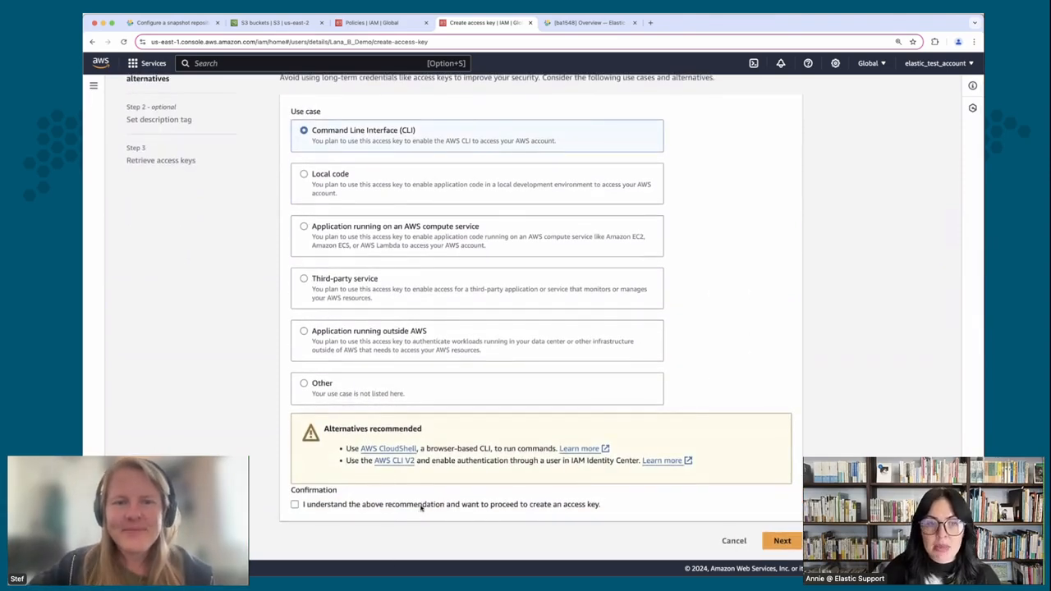
{"action": "left_click", "coordinate": [421, 504]}
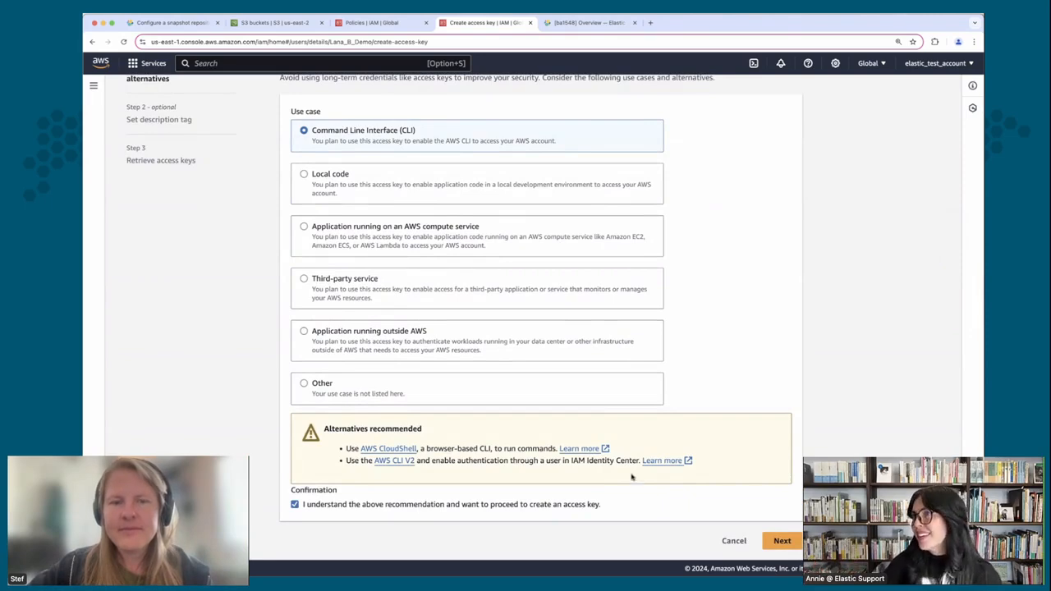
{"action": "left_click", "coordinate": [782, 541]}
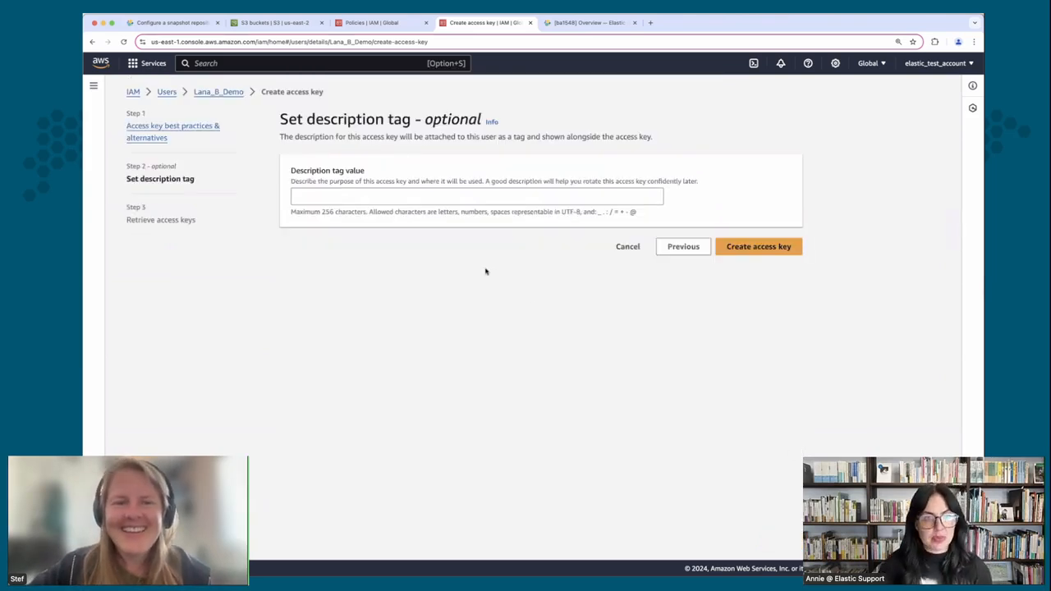
Set the description tag value to test-access-key and create the access key.
{"action": "left_click", "coordinate": [427, 197]}
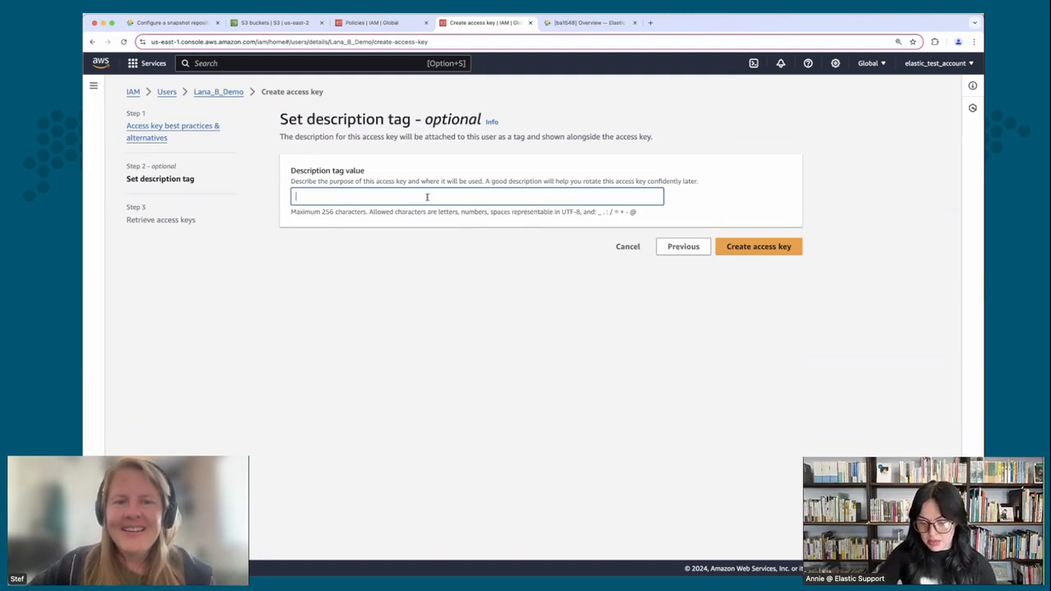
{"action": "type", "text": "test-key"}
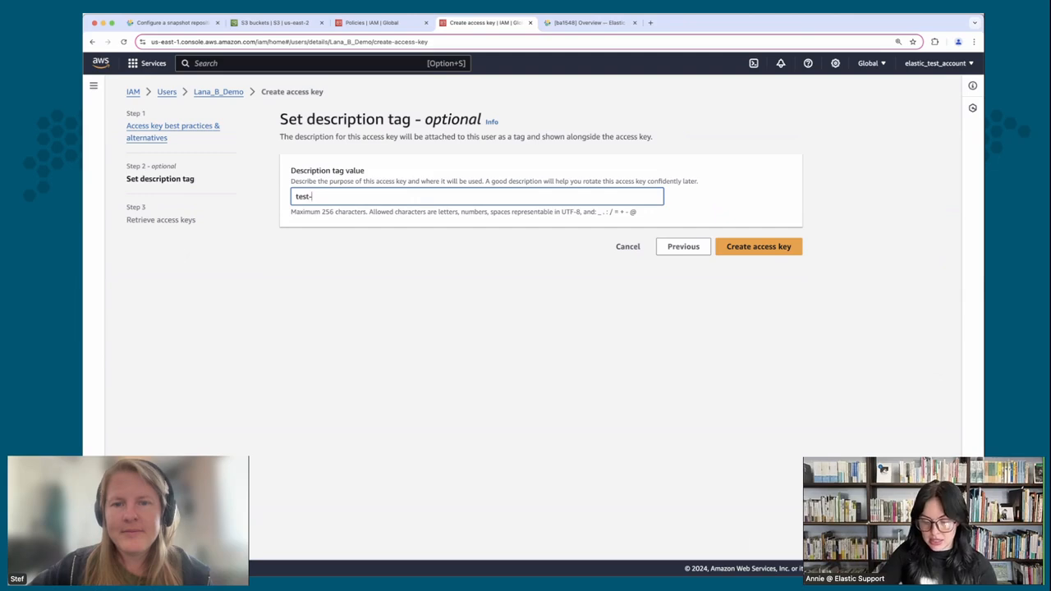
{"action": "key", "text": "BackSpace"}
{"action": "key", "text": "BackSpace"}
{"action": "key", "text": "BackSpace"}
{"action": "type", "text": "accces"}
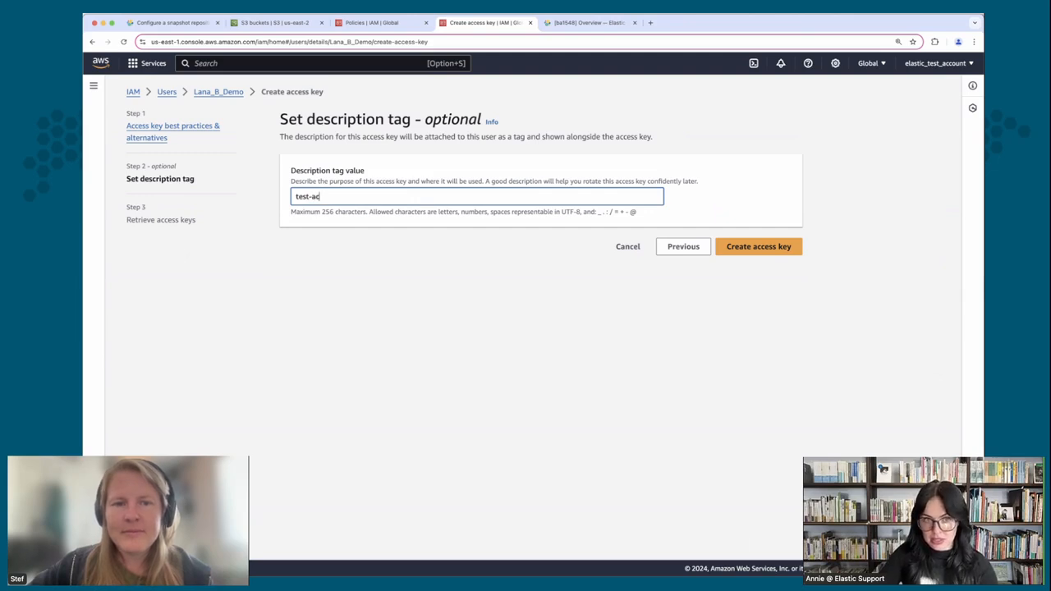
{"action": "key", "text": "BackSpace"}
{"action": "key", "text": "BackSpace"}
{"action": "key", "text": "BackSpace"}
{"action": "type", "text": "ess"}
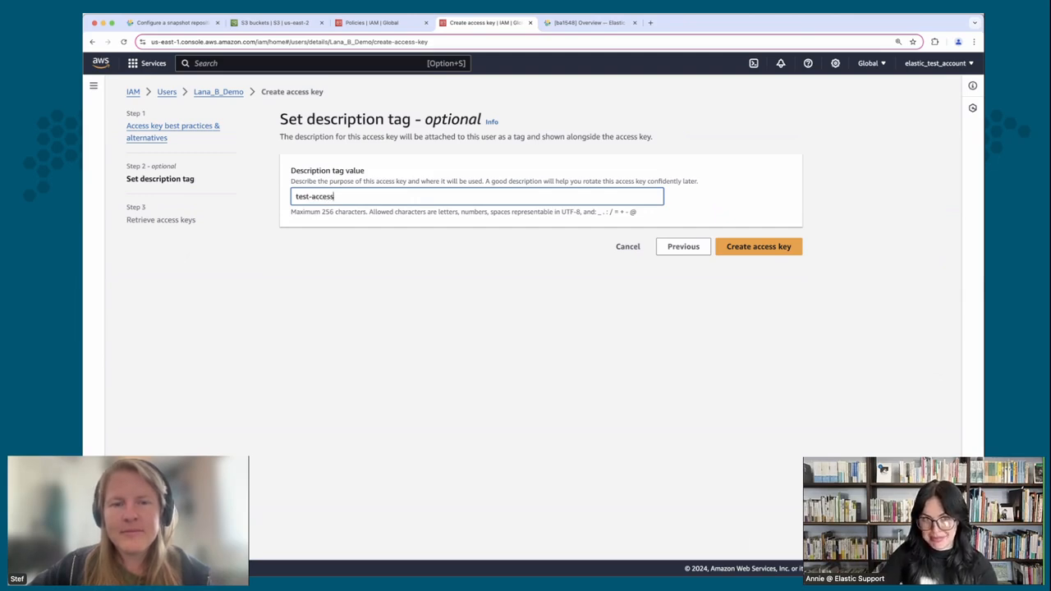
{"action": "type", "text": "-key"}
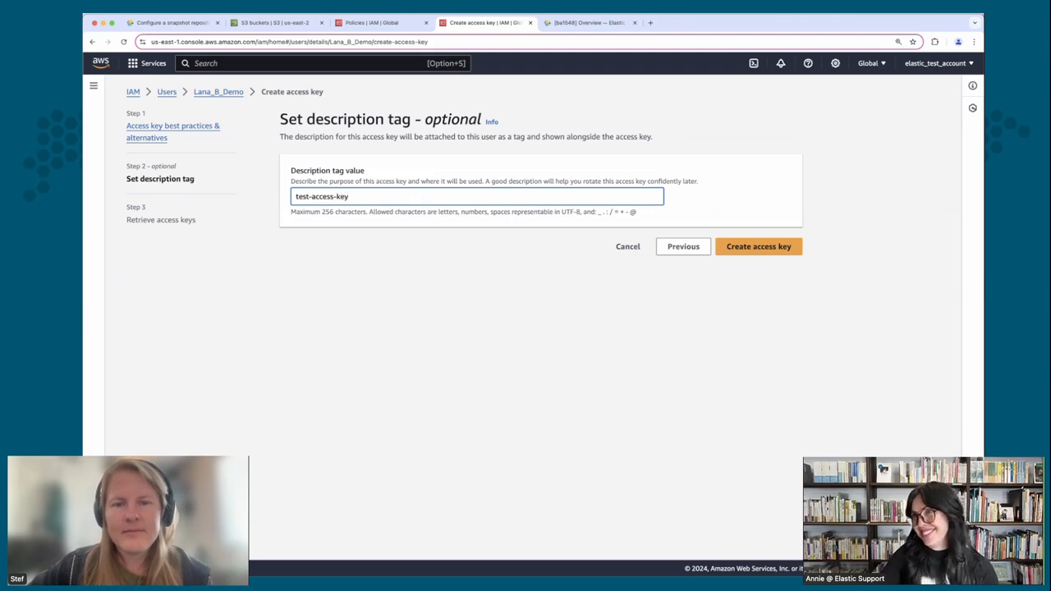
{"action": "left_click", "coordinate": [740, 247]}
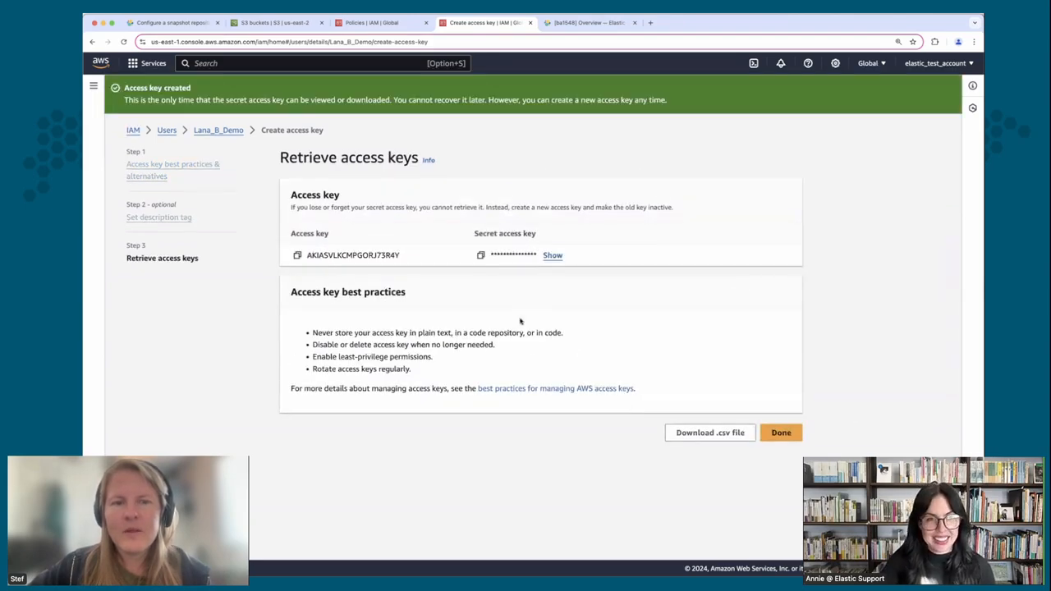
Copy the secret access key and the access key, and finish without viewing or downloading the secret.
{"action": "left_click", "coordinate": [481, 255]}
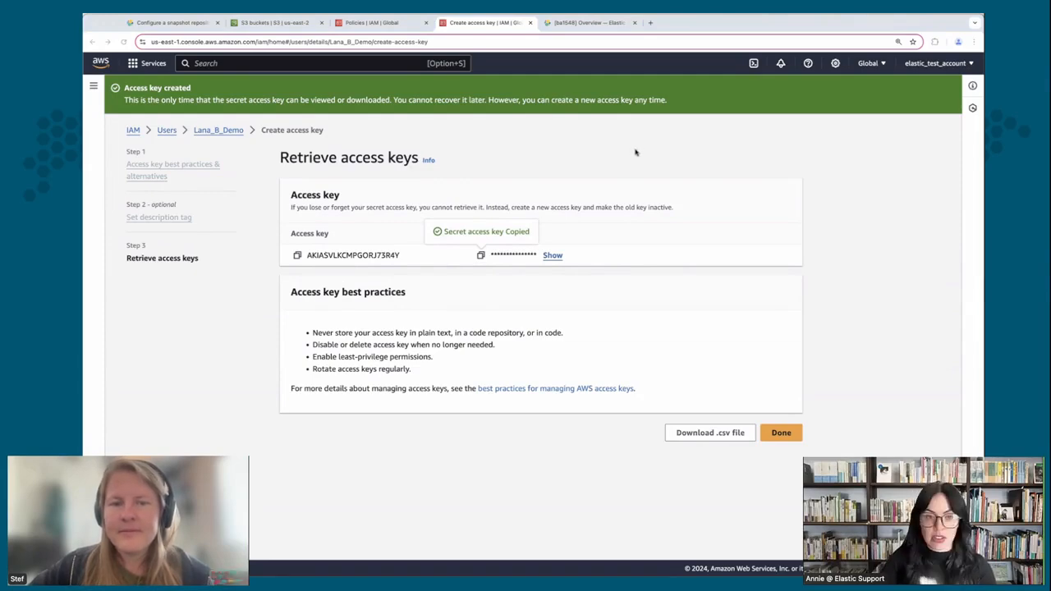
{"action": "left_click", "coordinate": [297, 256]}
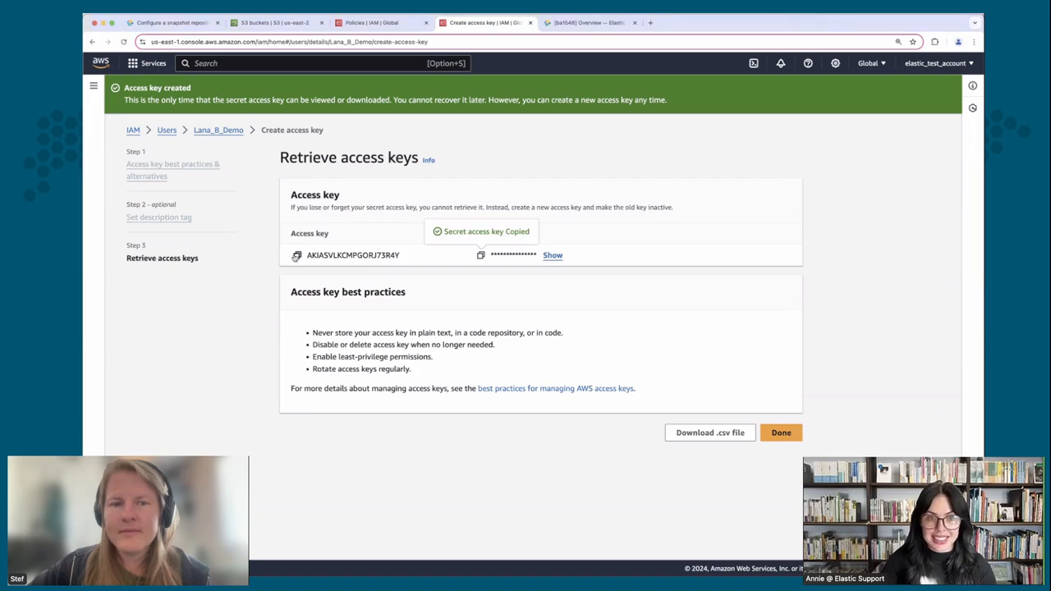
{"action": "left_click", "coordinate": [297, 256]}
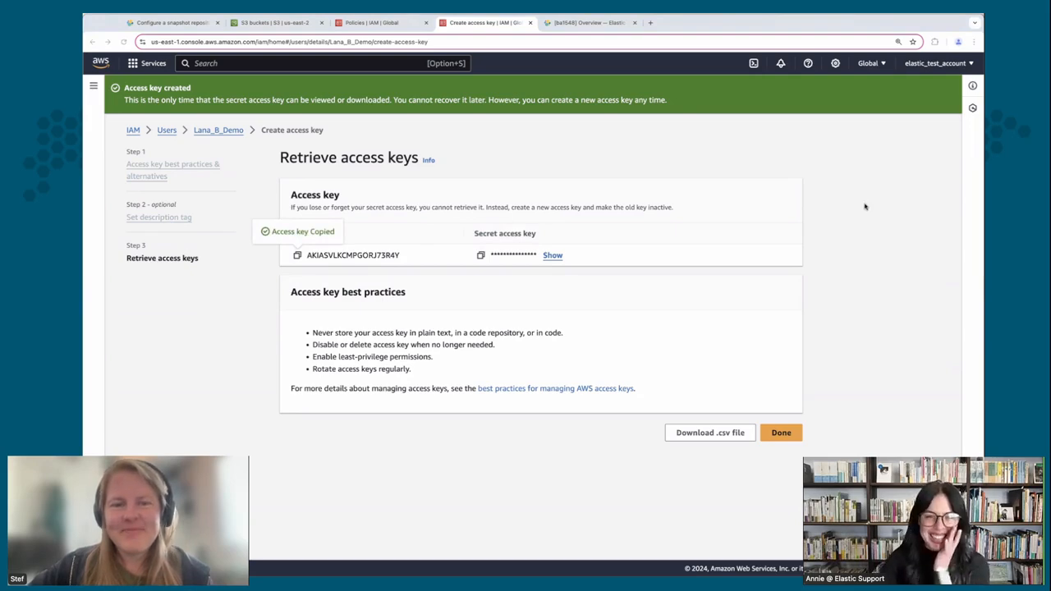
{"action": "left_click", "coordinate": [789, 436]}
{"action": "left_click", "coordinate": [789, 436]}
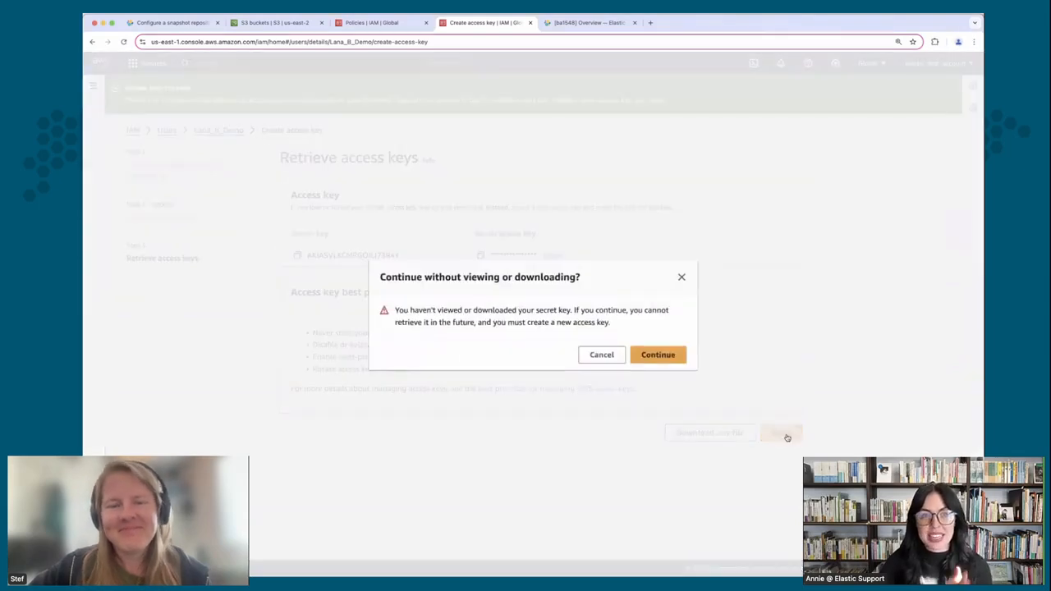
{"action": "left_click", "coordinate": [661, 358]}
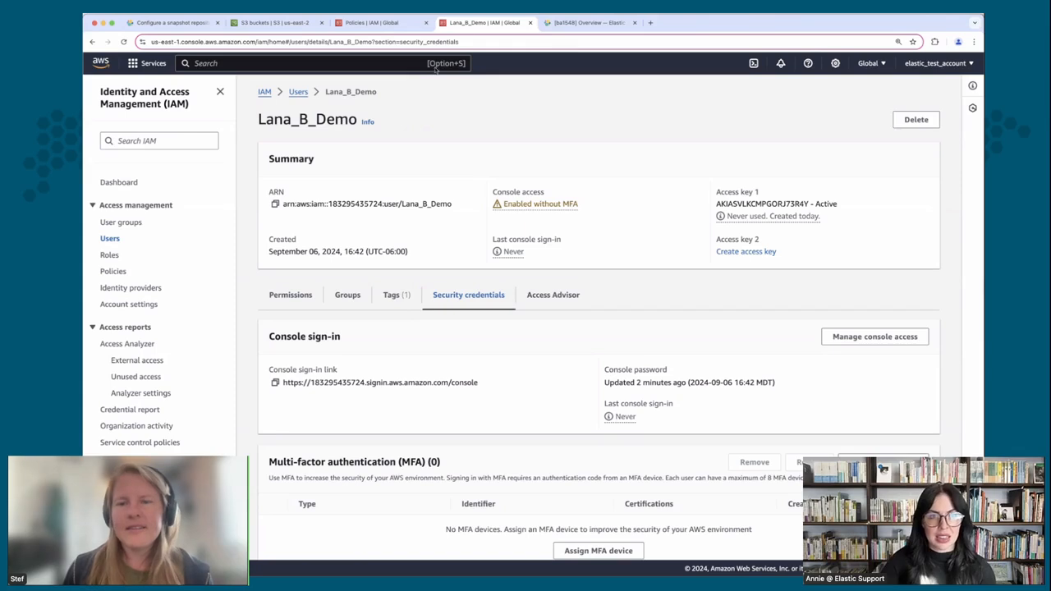
Switch to Elastic Cloud and find the Elasticsearch keystore section in the security settings of s3_bucket_example_deployment.
{"action": "left_click", "coordinate": [589, 25]}
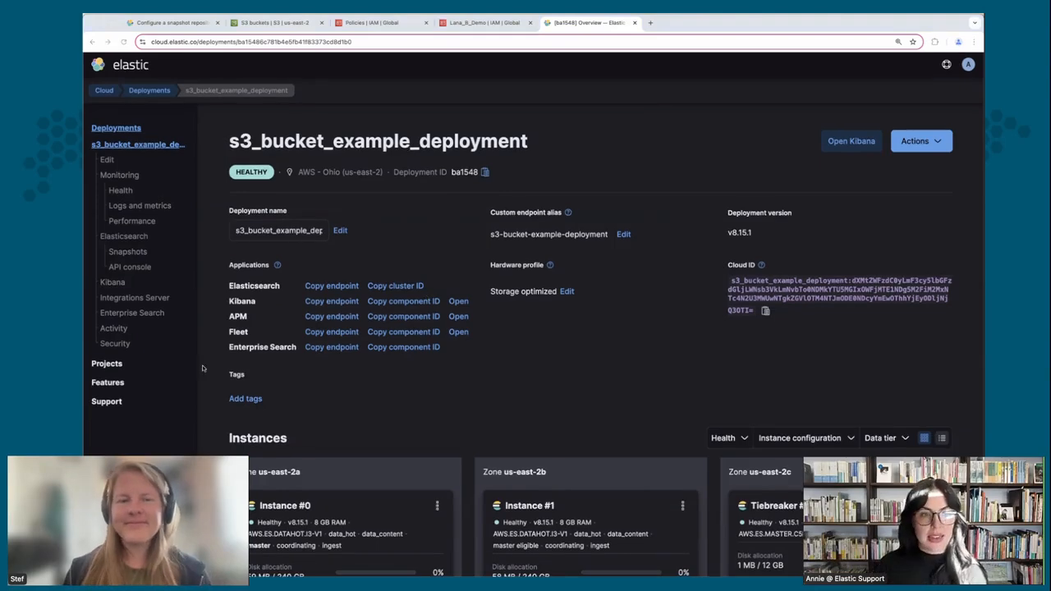
{"action": "left_click", "coordinate": [124, 345]}
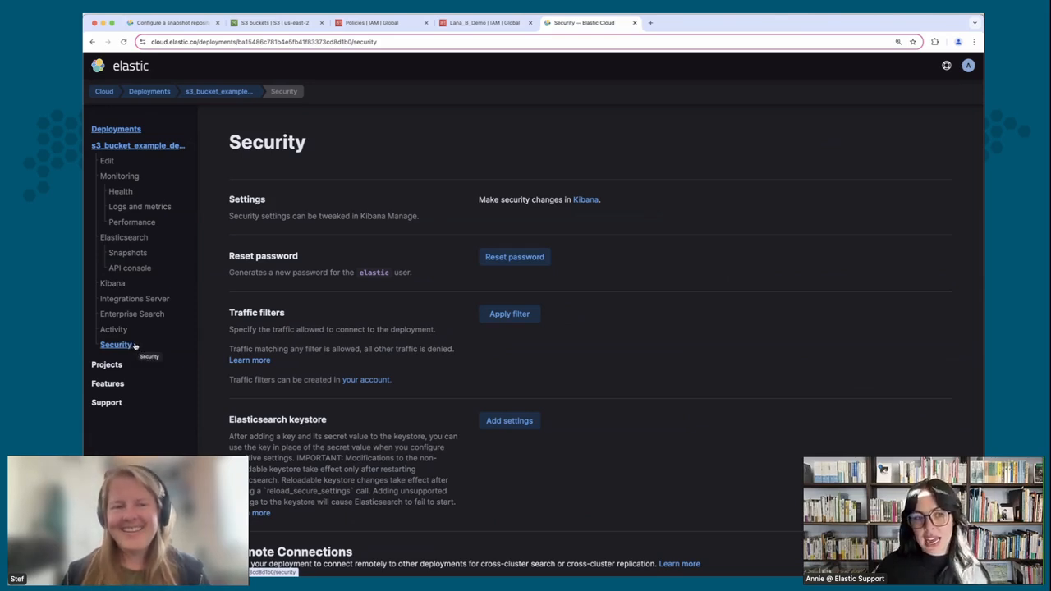
{"action": "scroll", "coordinate": [431, 388], "scroll_direction": "down", "scroll_amount": 2}
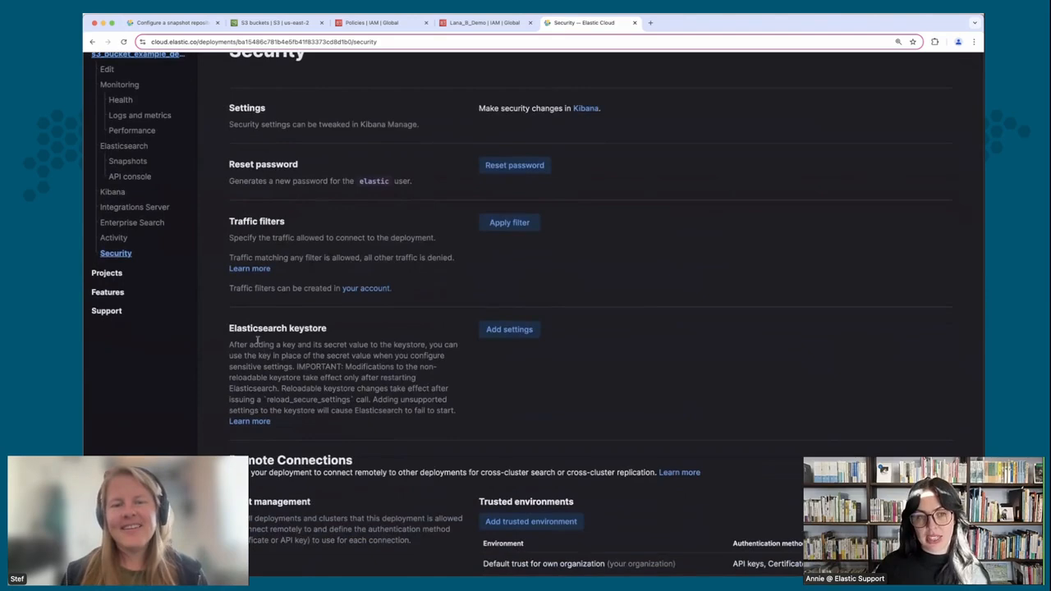
{"action": "left_click_drag", "start_coordinate": [227, 328], "coordinate": [336, 332]}
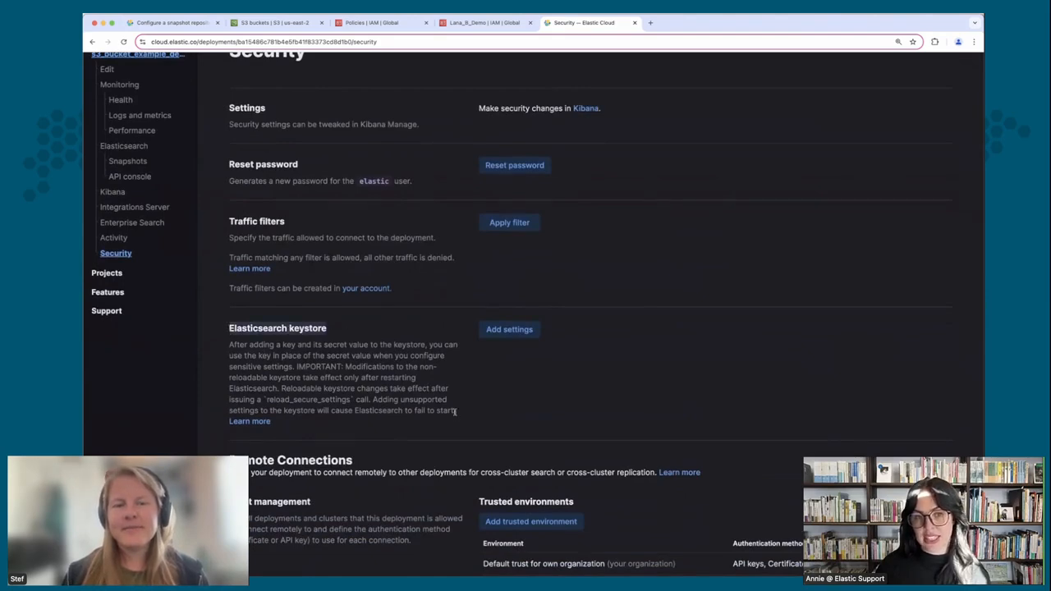
Add the single-string keystore setting s3.client.default.access_key with the copied AWS access key as its secret.
{"action": "left_click", "coordinate": [511, 331]}
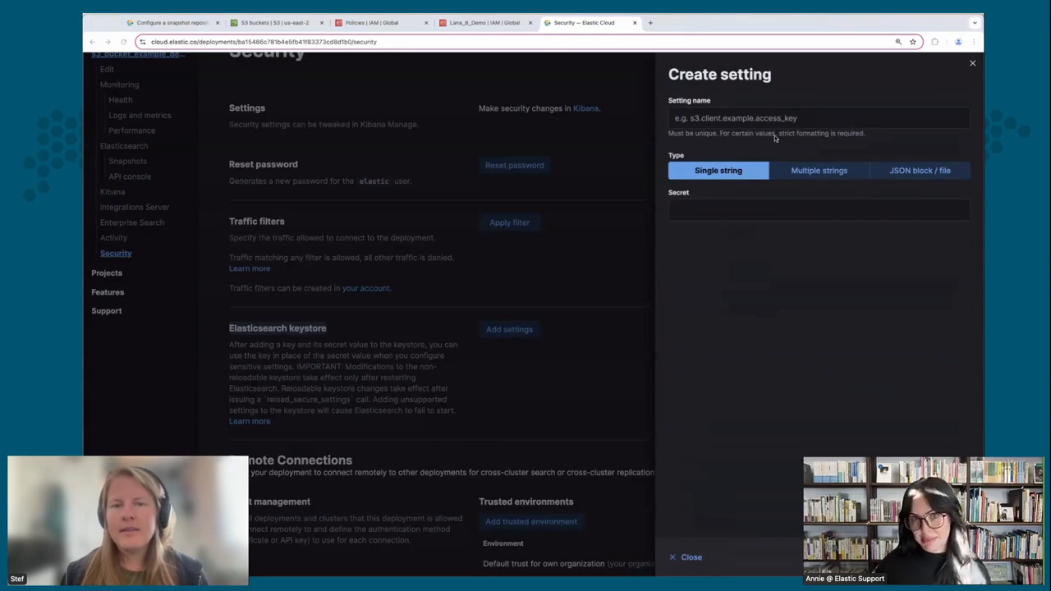
{"action": "left_click", "coordinate": [769, 121]}
{"action": "key", "text": "ctrl+v"}
{"action": "left_click", "coordinate": [777, 211]}
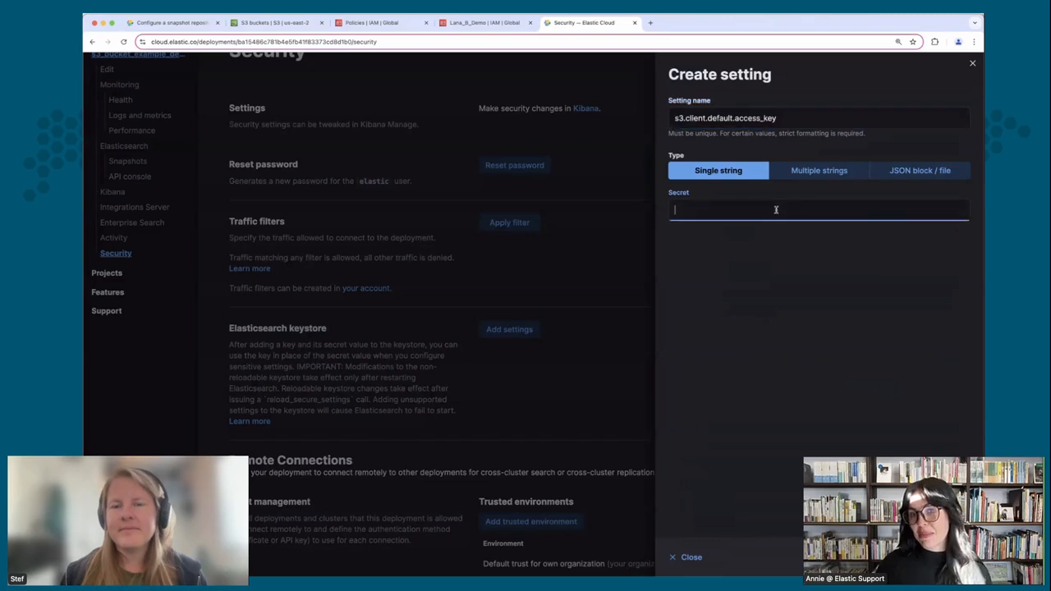
{"action": "key", "text": "super+Tab"}
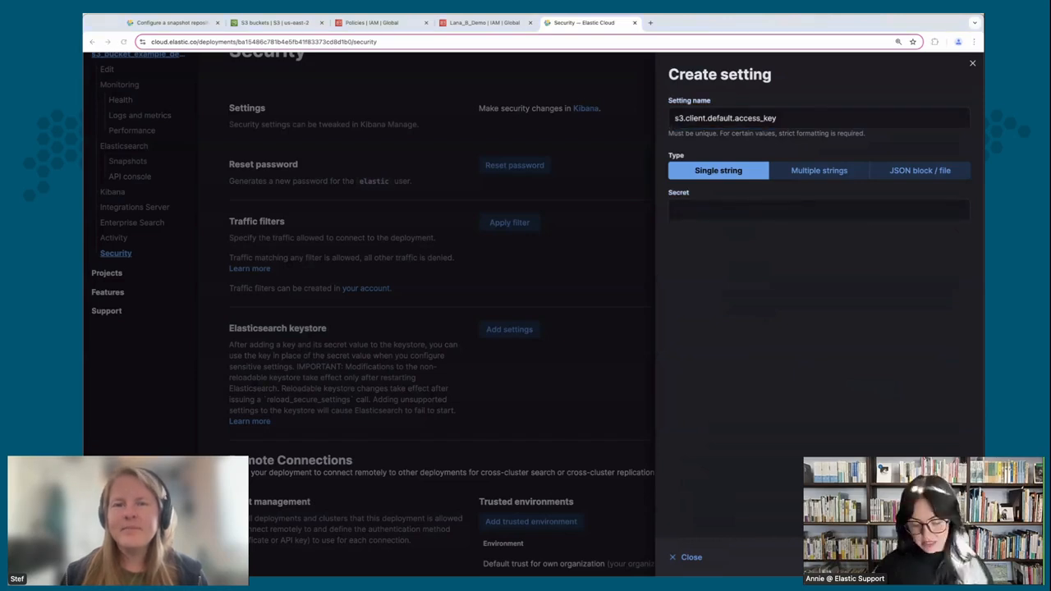
{"action": "left_click", "coordinate": [770, 210]}
{"action": "key", "text": "super+v"}
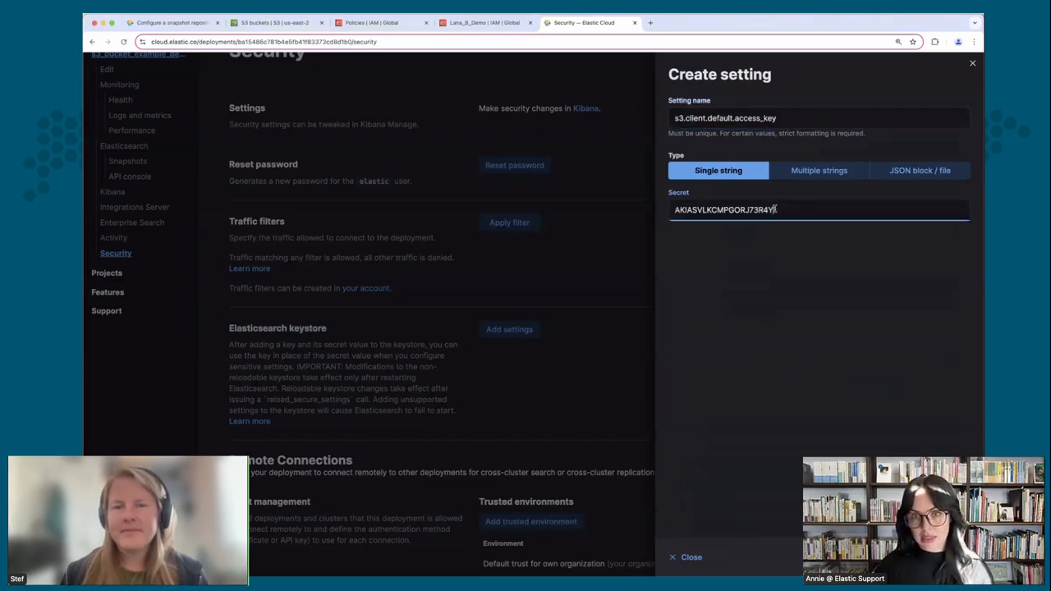
{"action": "left_click", "coordinate": [938, 558]}
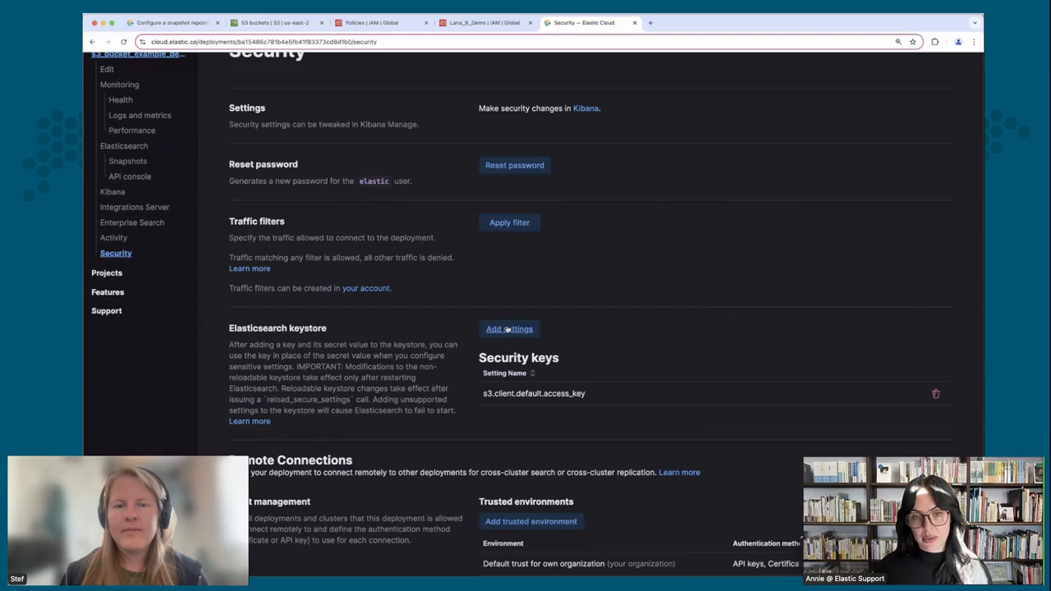
Add the single-string keystore setting s3.client.default.secret_key with the copied AWS secret access key as its secret.
{"action": "left_click", "coordinate": [509, 329]}
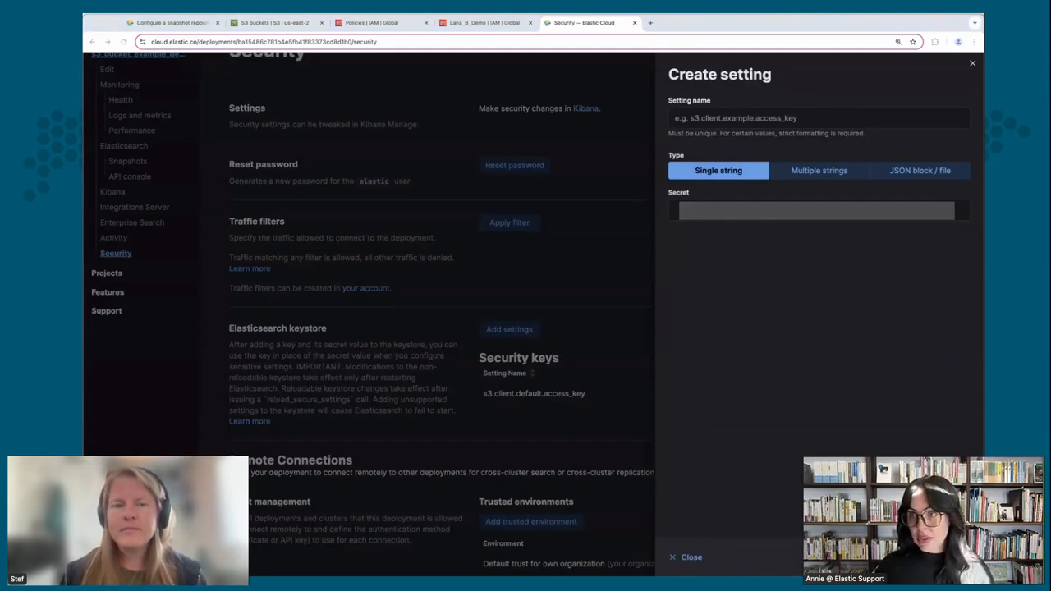
{"action": "left_click", "coordinate": [689, 119]}
{"action": "key", "text": "super+v"}
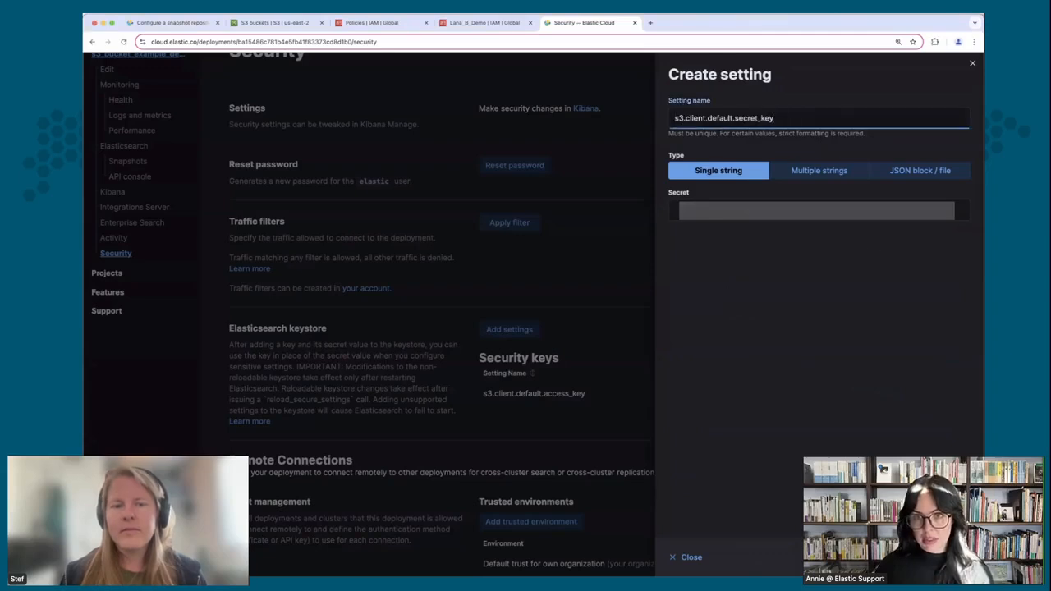
{"action": "key", "text": "Tab"}
{"action": "key", "text": "super+Tab"}
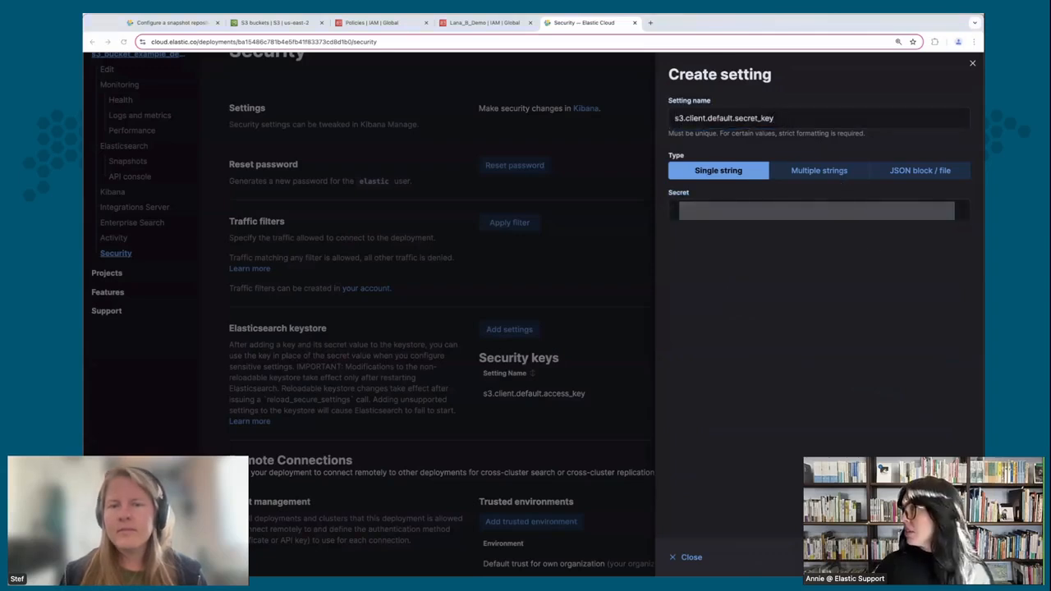
{"action": "key", "text": "super+Tab"}
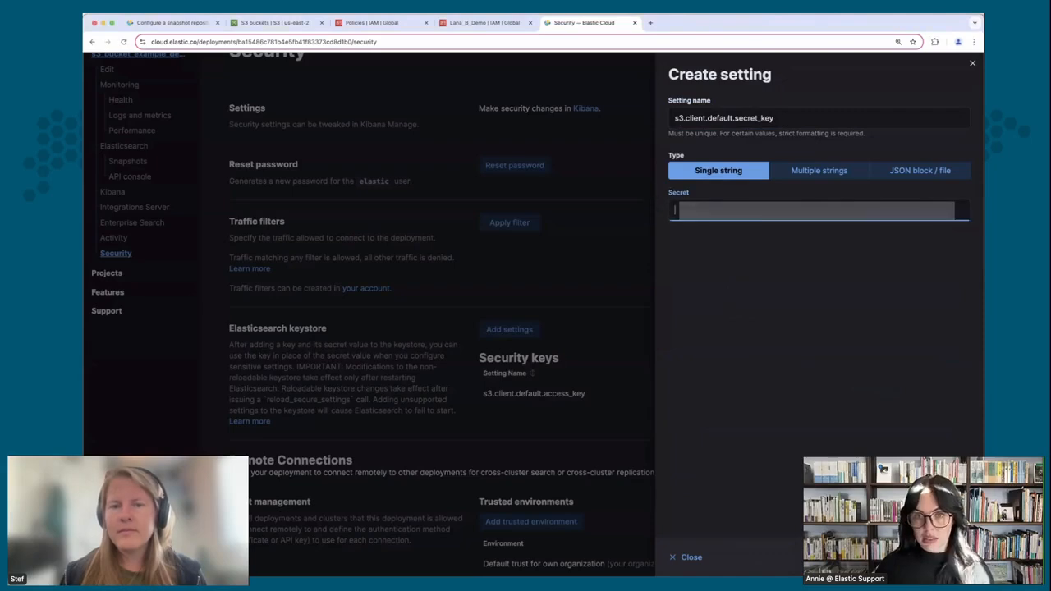
{"action": "key", "text": "super+v"}
{"action": "key", "text": "Tab"}
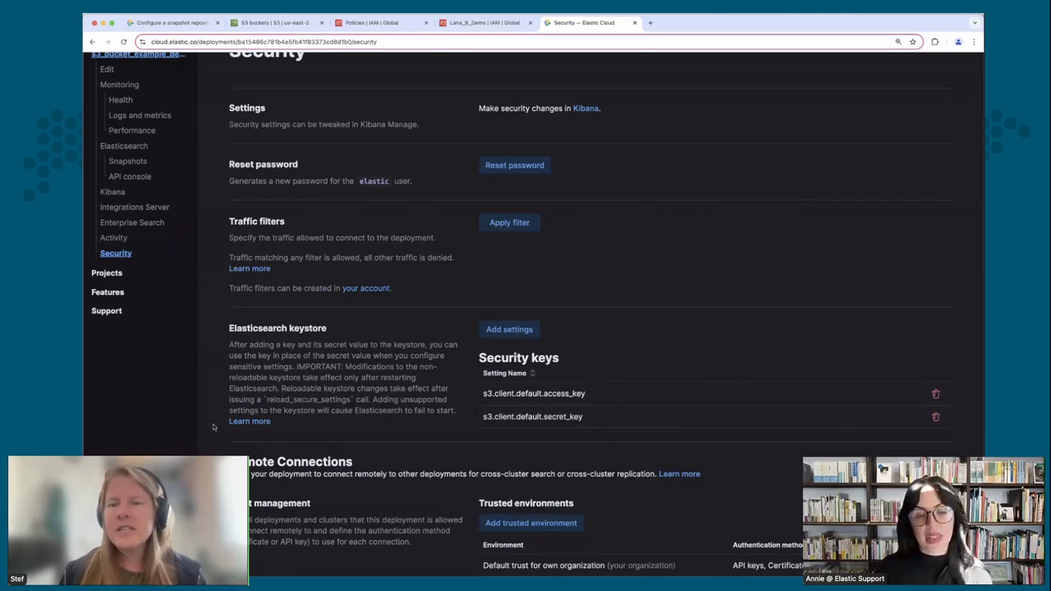
{"action": "scroll", "coordinate": [213, 424], "scroll_direction": "down", "scroll_amount": 2}
{"action": "scroll", "coordinate": [212, 424], "scroll_direction": "up", "scroll_amount": 2}
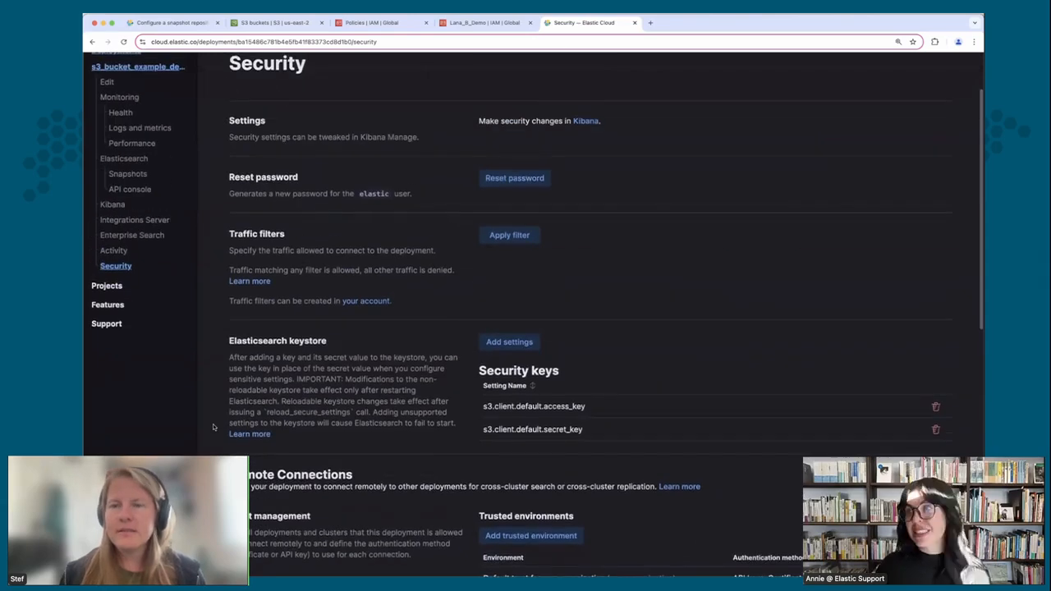
{"action": "scroll", "coordinate": [212, 424], "scroll_direction": "up", "scroll_amount": 3}
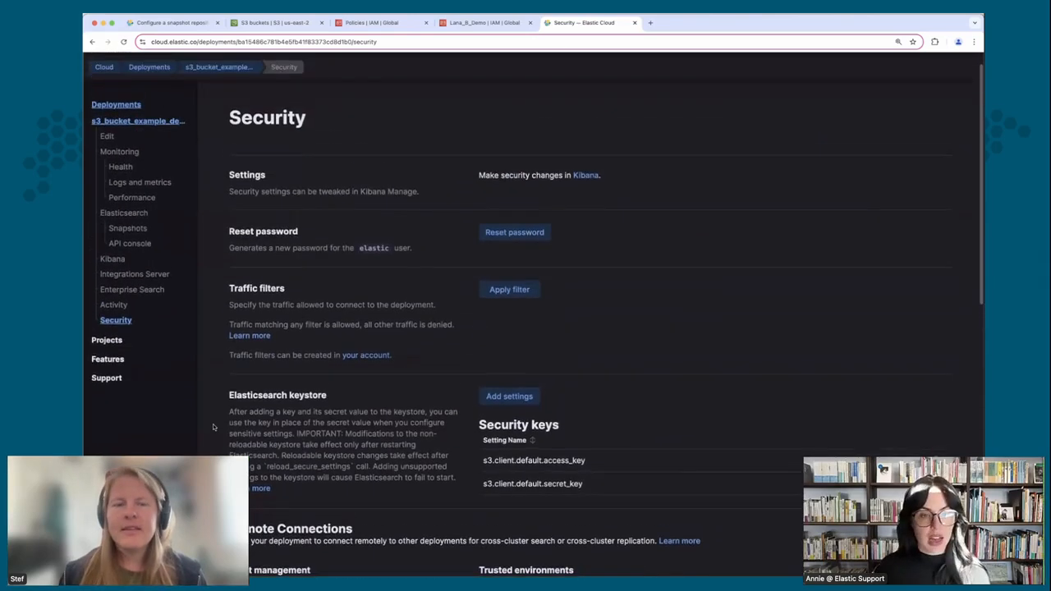
{"action": "scroll", "coordinate": [213, 426], "scroll_direction": "down", "scroll_amount": 1}
{"action": "scroll", "coordinate": [213, 427], "scroll_direction": "down", "scroll_amount": 5}
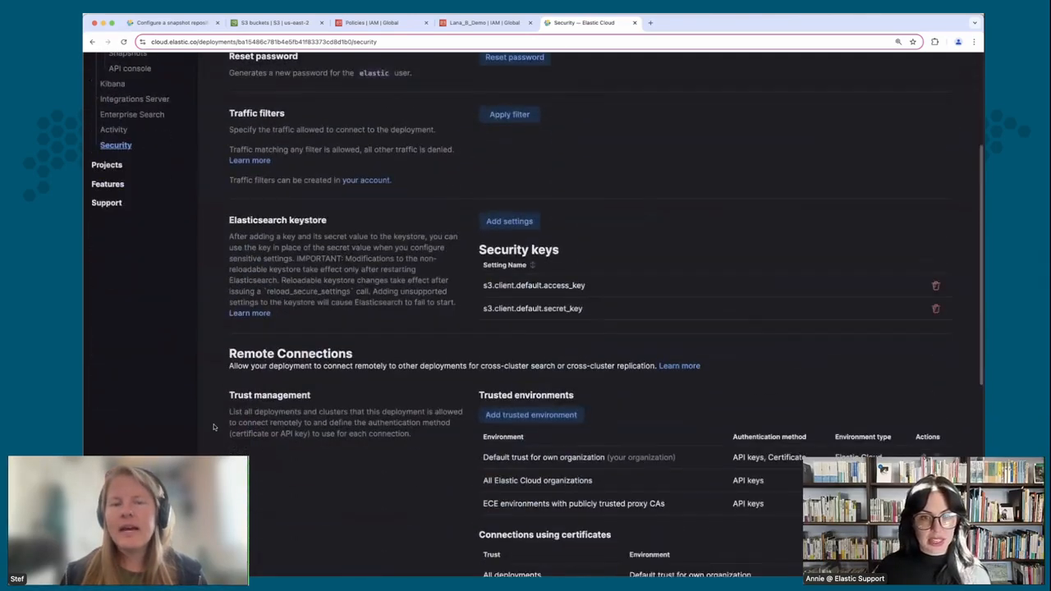
{"action": "scroll", "coordinate": [212, 427], "scroll_direction": "down", "scroll_amount": 1}
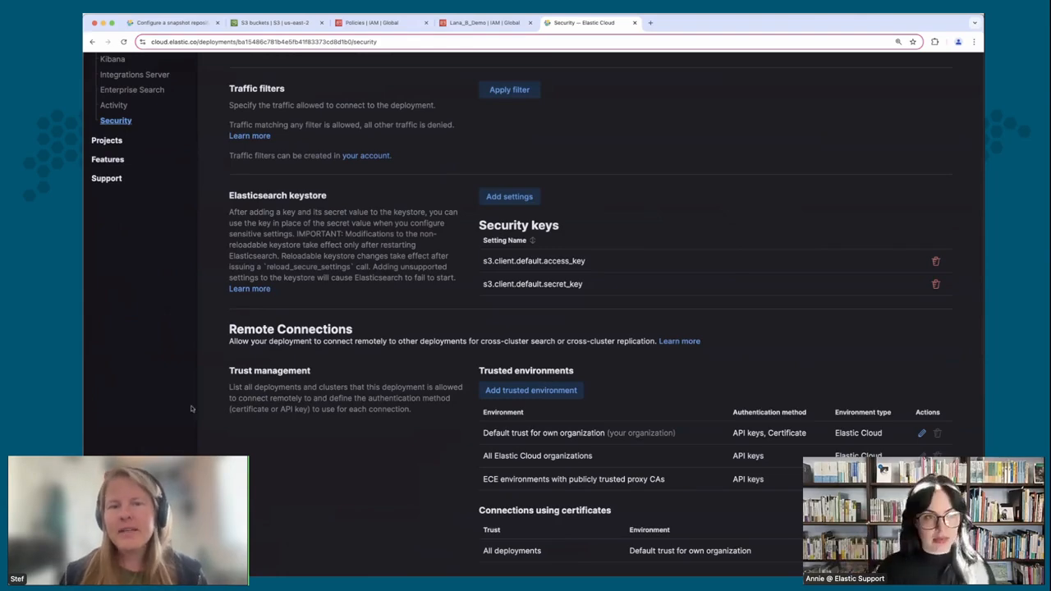
{"action": "scroll", "coordinate": [165, 246], "scroll_direction": "up", "scroll_amount": 5}
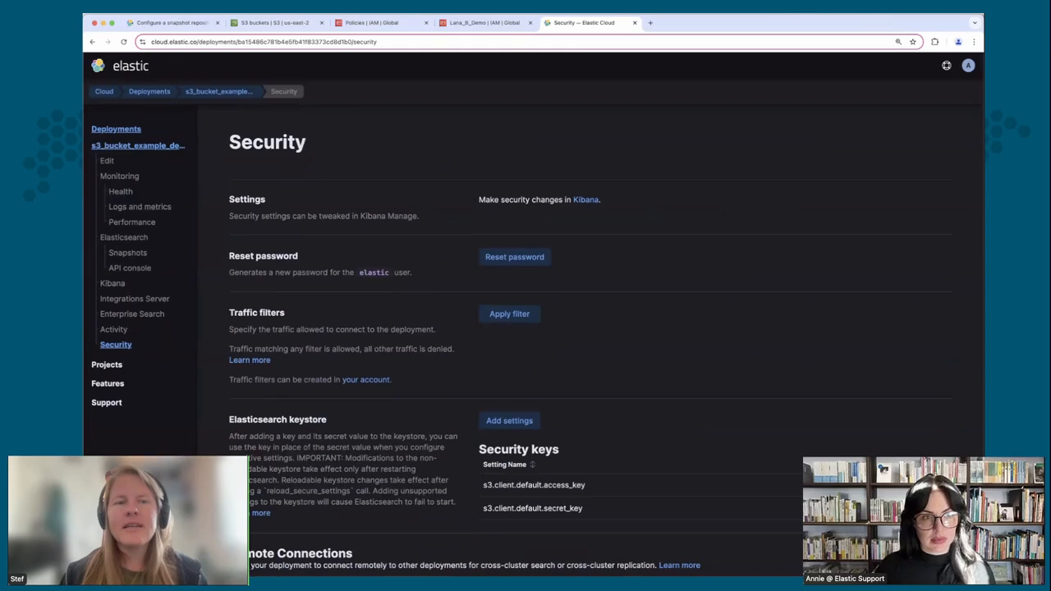
Restart Elasticsearch on s3_bucket_example_deployment without downtime, restarting instances one at a time.
{"action": "left_click", "coordinate": [112, 146]}
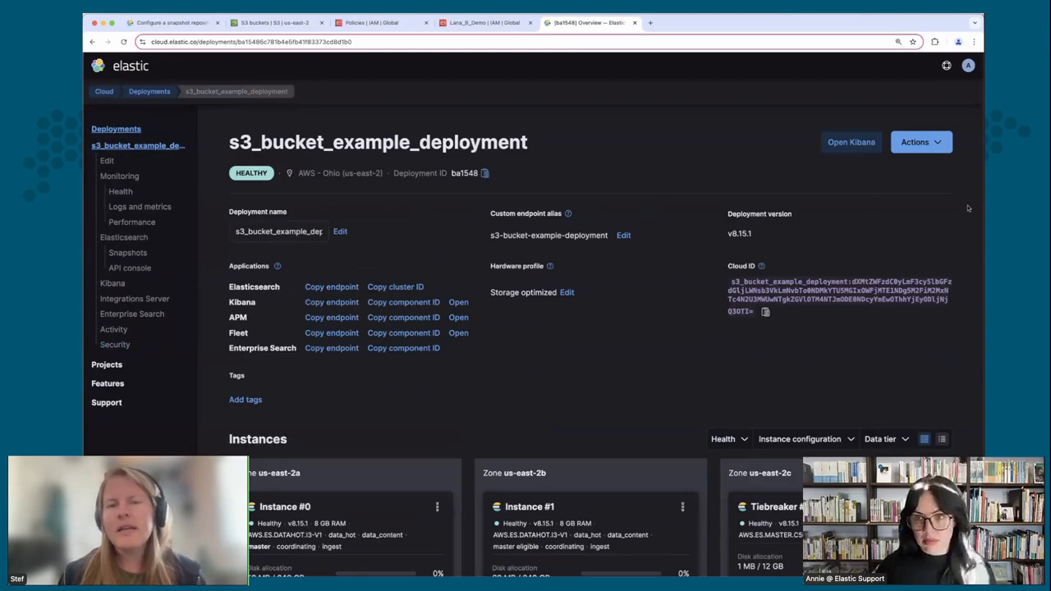
{"action": "left_click", "coordinate": [945, 146]}
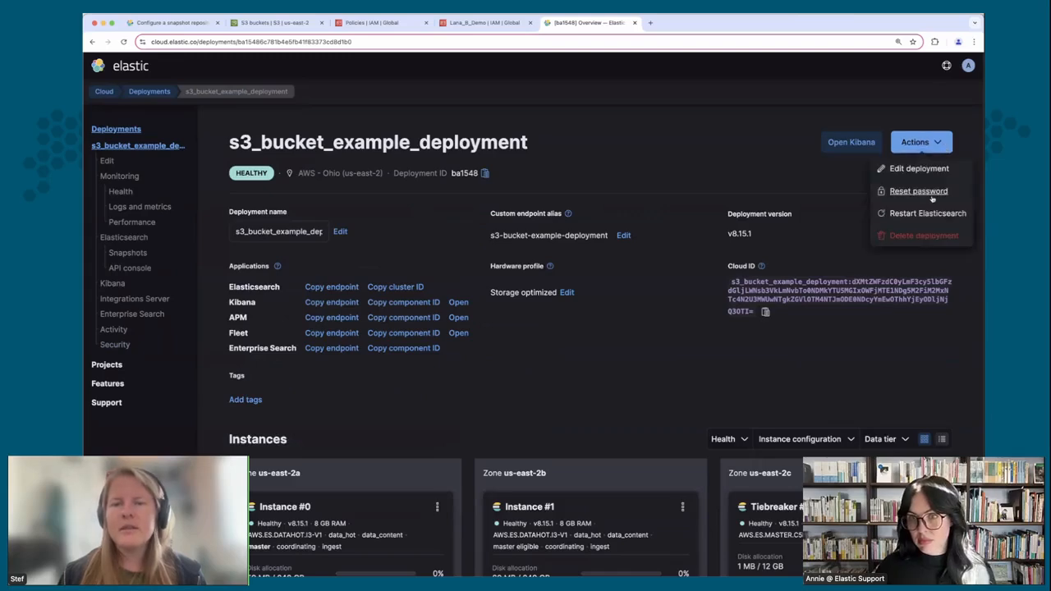
{"action": "left_click", "coordinate": [933, 213]}
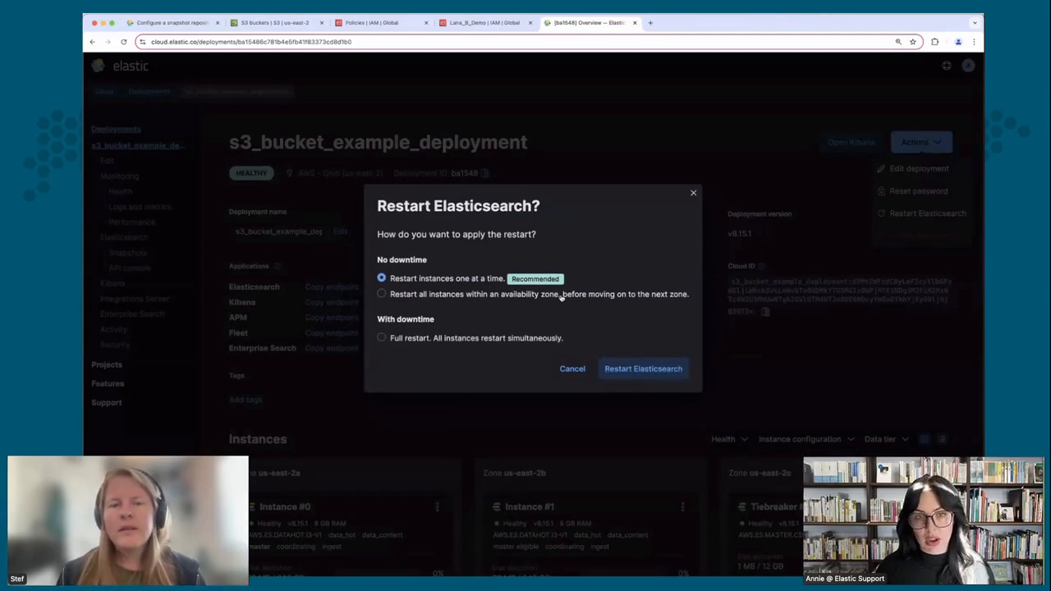
{"action": "left_click", "coordinate": [643, 369]}
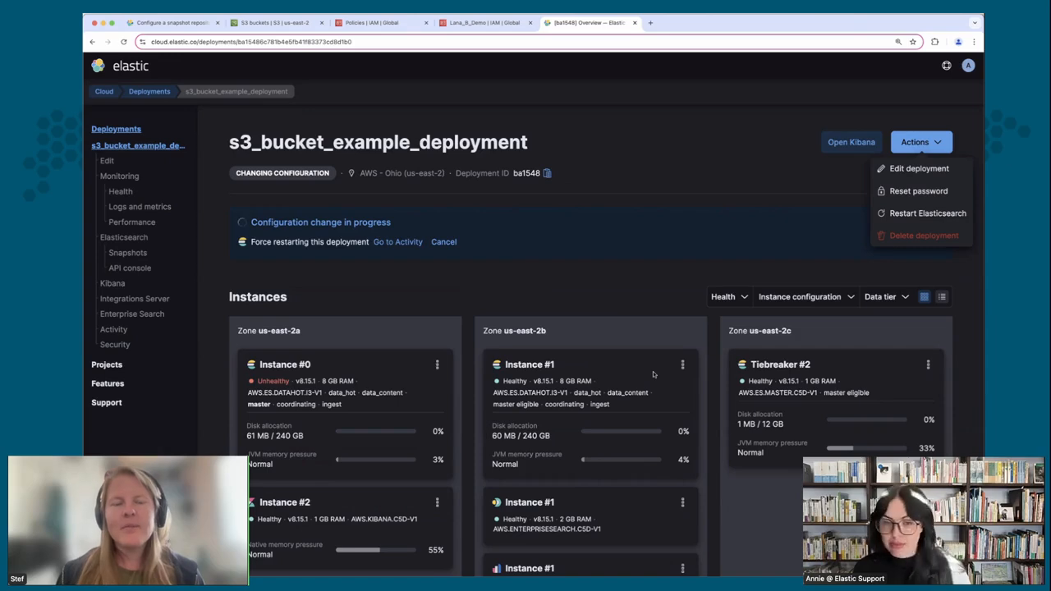
Examine the step details of the latest forced Elasticsearch restart in the deployment's activity log.
{"action": "left_click", "coordinate": [131, 333]}
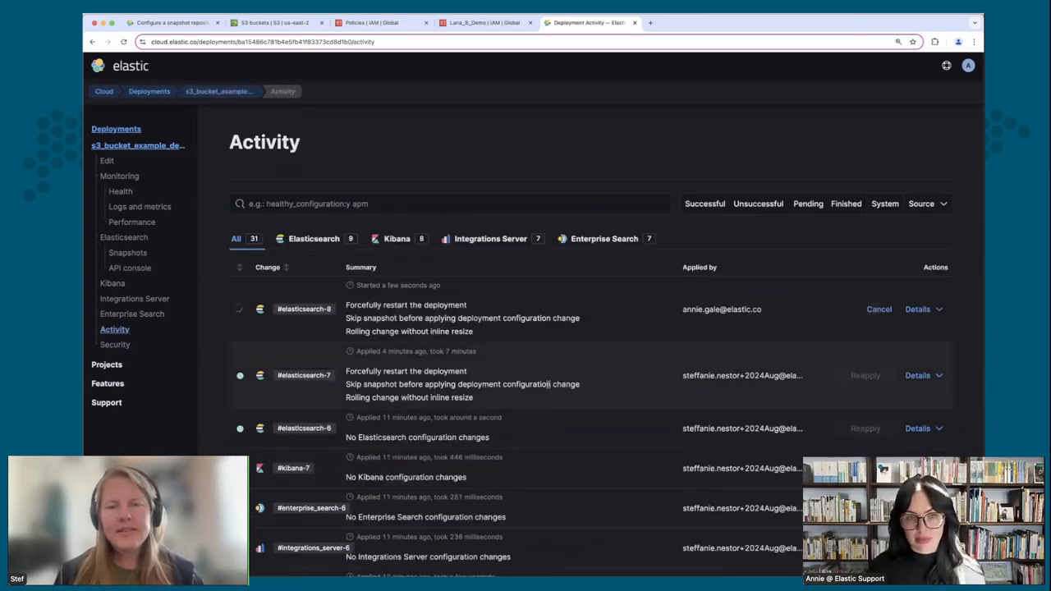
{"action": "left_click", "coordinate": [924, 313]}
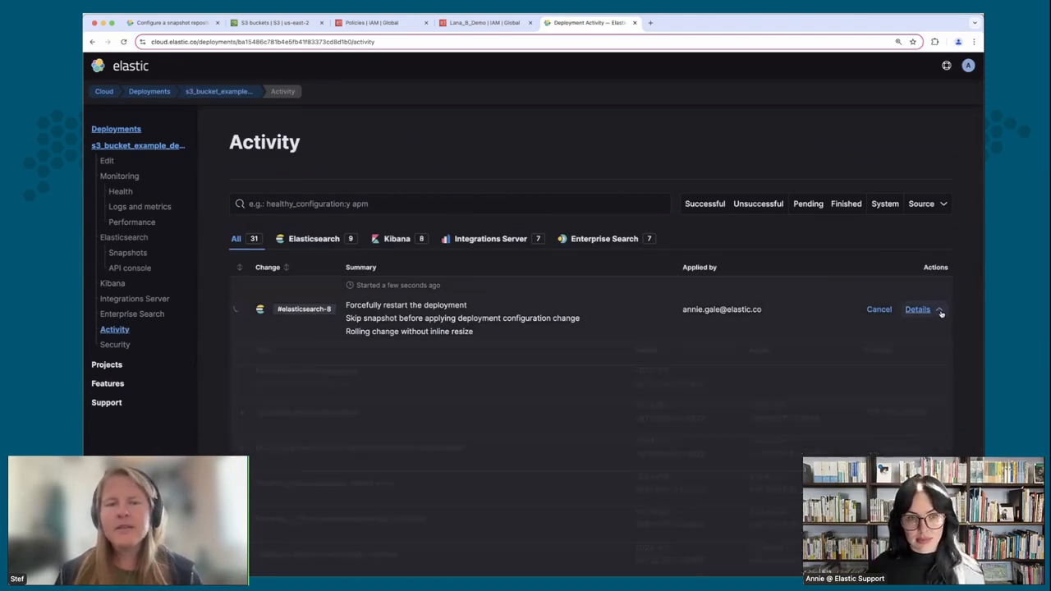
{"action": "scroll", "coordinate": [928, 316], "scroll_direction": "down", "scroll_amount": 2}
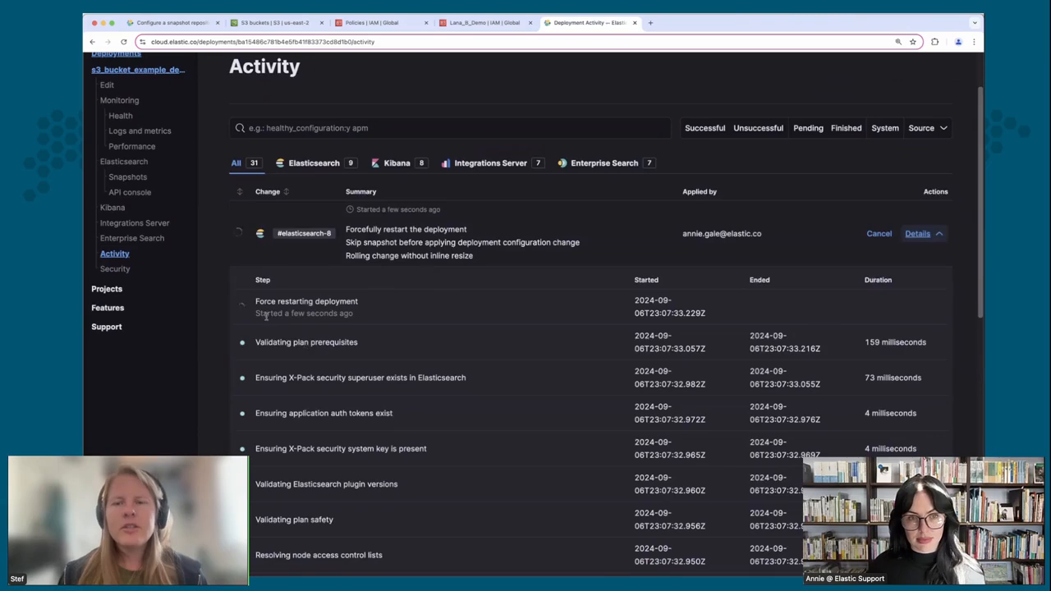
{"action": "scroll", "coordinate": [572, 400], "scroll_direction": "down", "scroll_amount": 2}
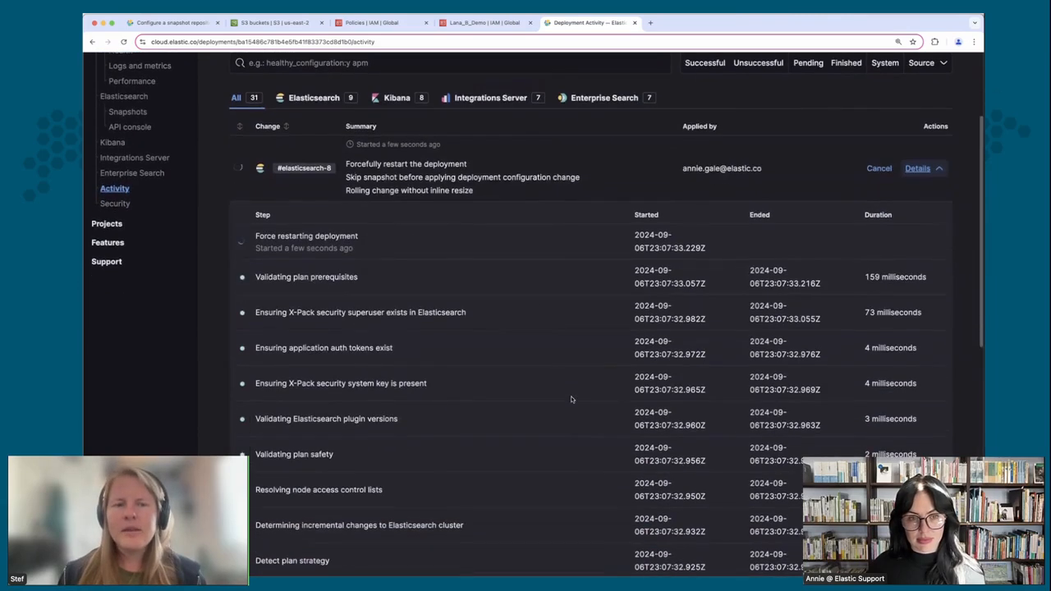
{"action": "scroll", "coordinate": [572, 399], "scroll_direction": "up", "scroll_amount": 3}
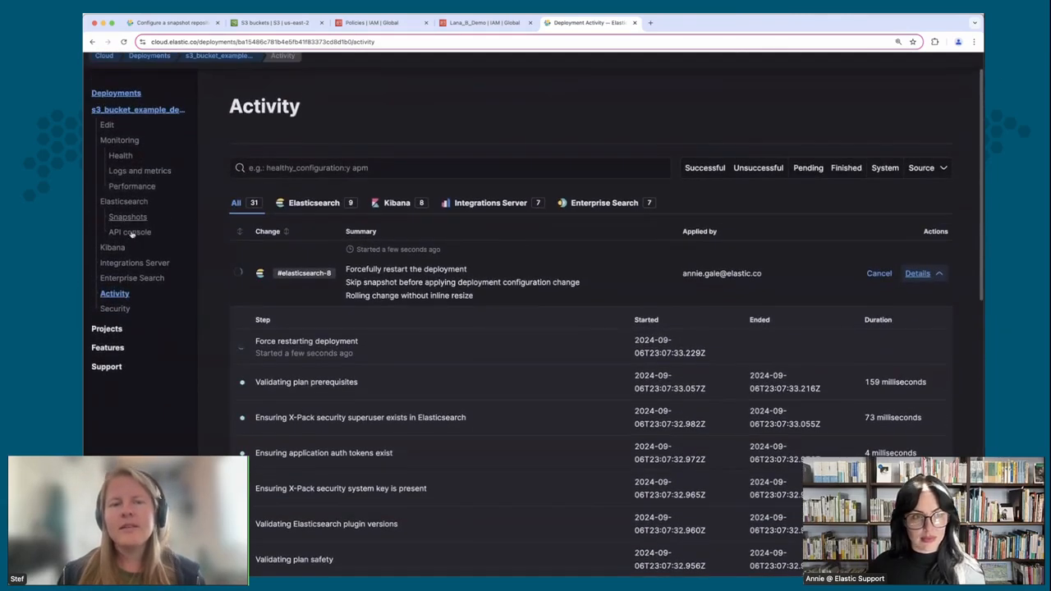
Run the GET request _cat/nodes?v&h=node,uptime in the deployment's API console.
{"action": "left_click", "coordinate": [130, 233]}
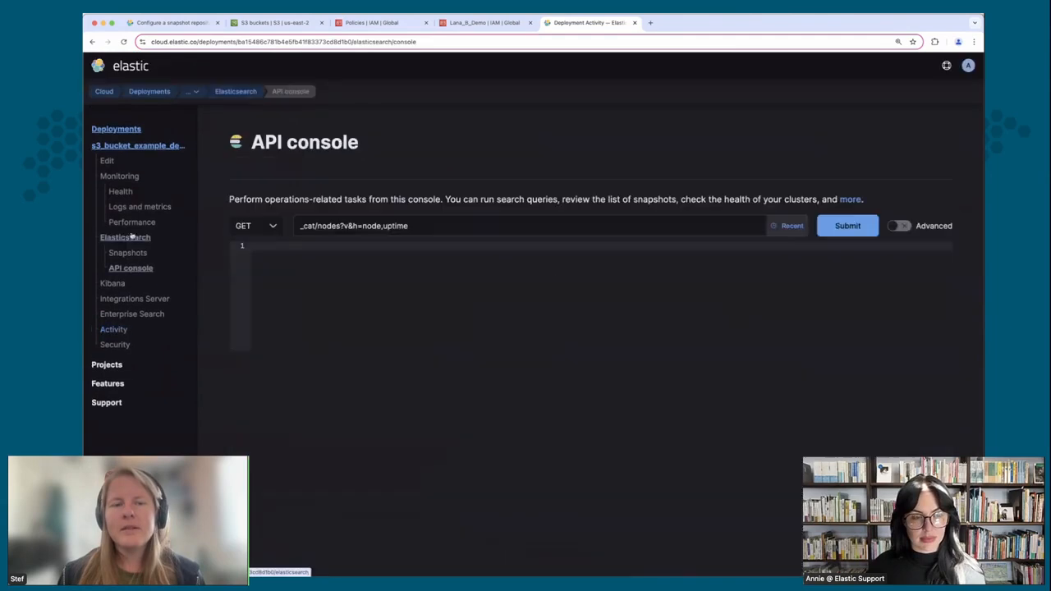
{"action": "left_click", "coordinate": [836, 231]}
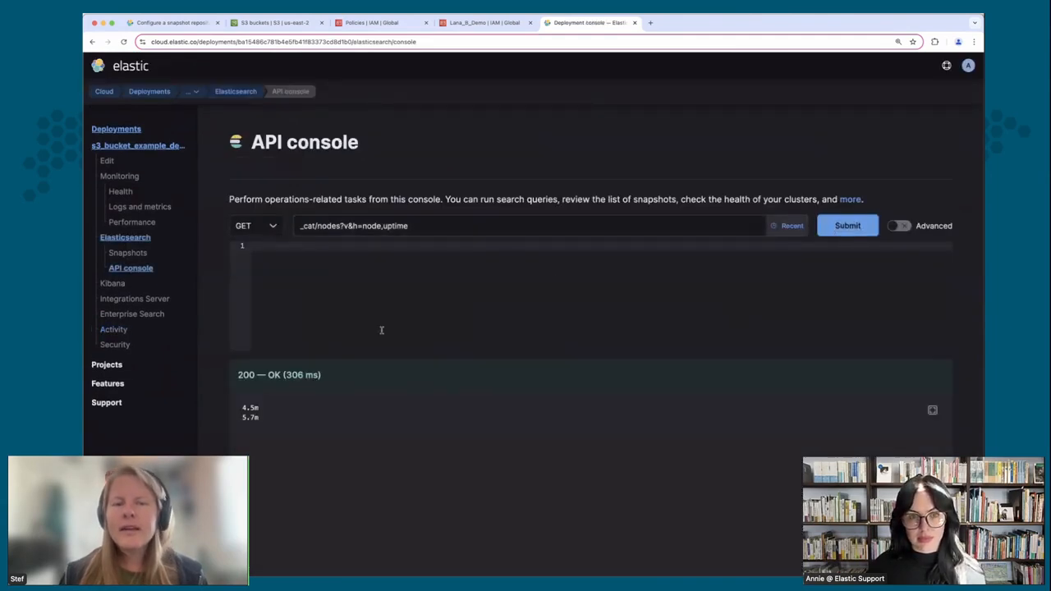
Correct the node request to _cat/nodes?v=true&h=name,uptime and run it to list node names and uptimes.
{"action": "left_click", "coordinate": [355, 230]}
{"action": "scroll", "coordinate": [355, 230], "scroll_direction": "down", "scroll_amount": 1}
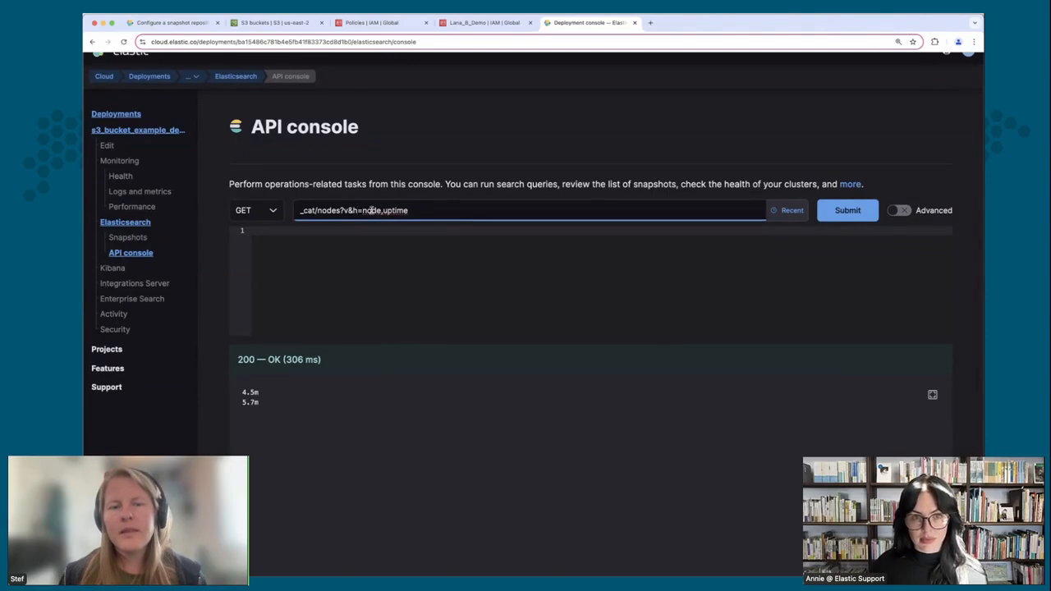
{"action": "double_click", "coordinate": [372, 210]}
{"action": "type", "text": "anme"}
{"action": "key", "text": "BackSpace"}
{"action": "key", "text": "BackSpace"}
{"action": "key", "text": "BackSpace"}
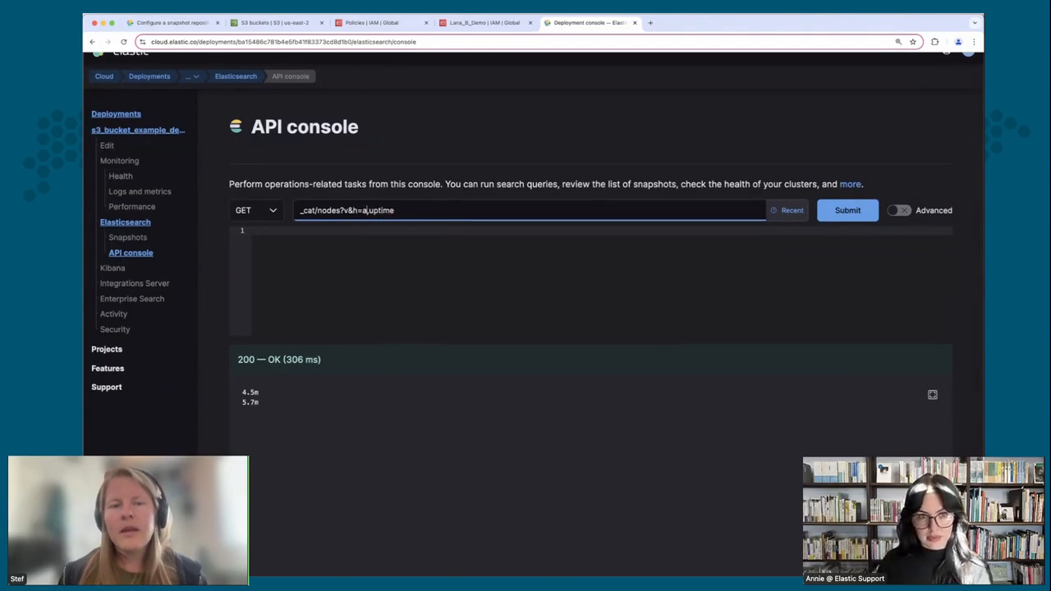
{"action": "key", "text": "BackSpace"}
{"action": "type", "text": "name,"}
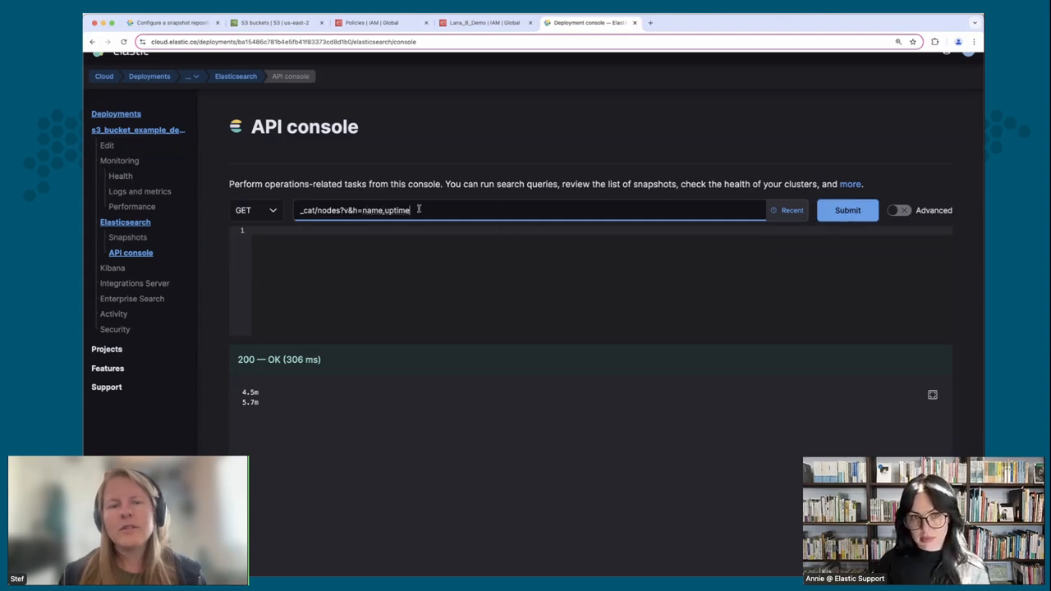
{"action": "left_click", "coordinate": [351, 211]}
{"action": "type", "text": "="}
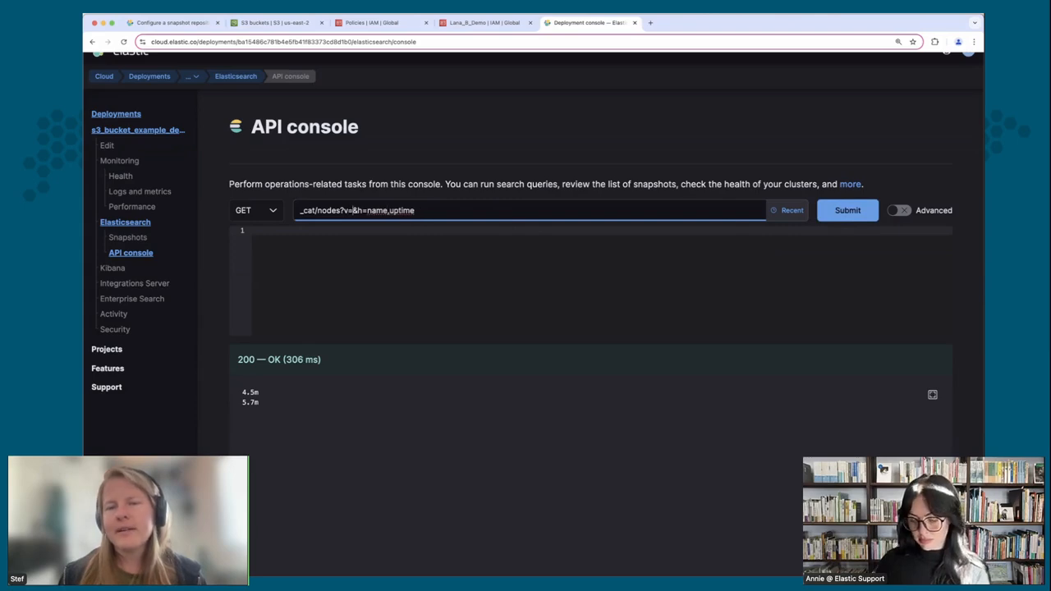
{"action": "type", "text": "true"}
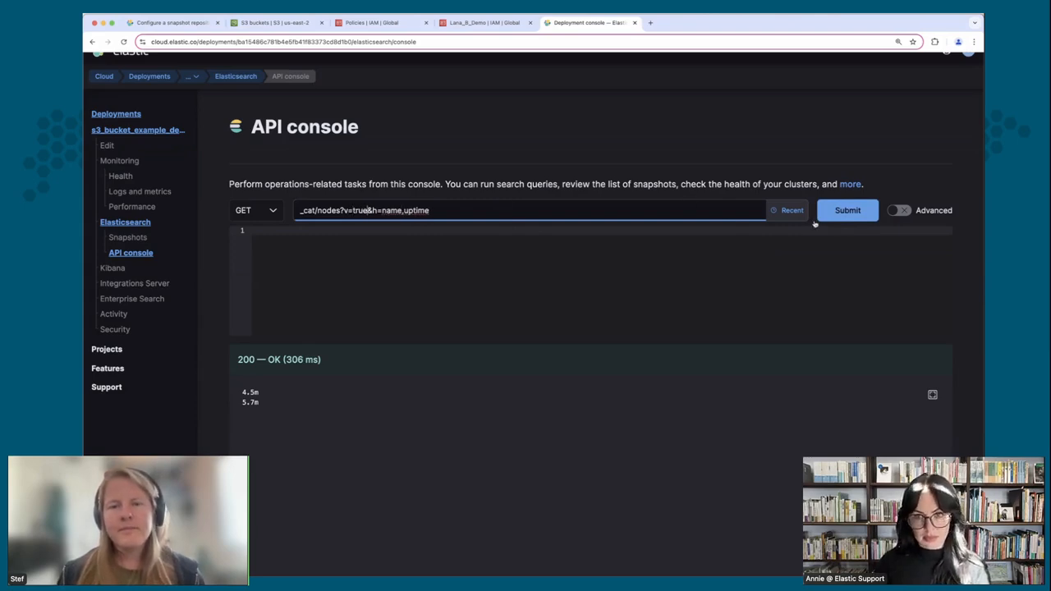
{"action": "key", "text": "Return"}
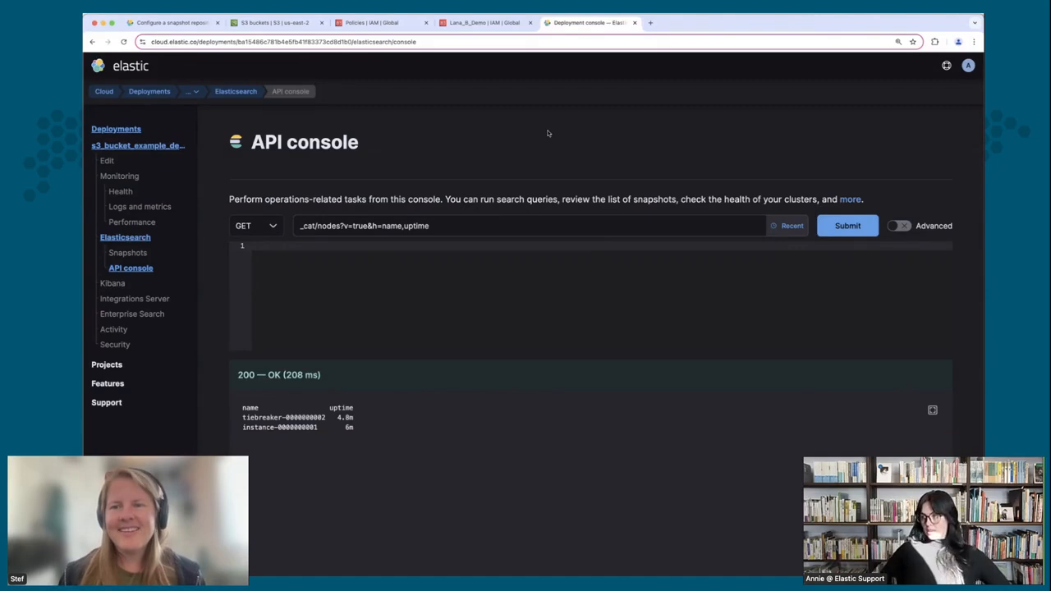
Rerun the node uptime request to follow the rolling restart, and open the deployment's Activity page in a separate tab.
{"action": "left_click", "coordinate": [526, 229]}
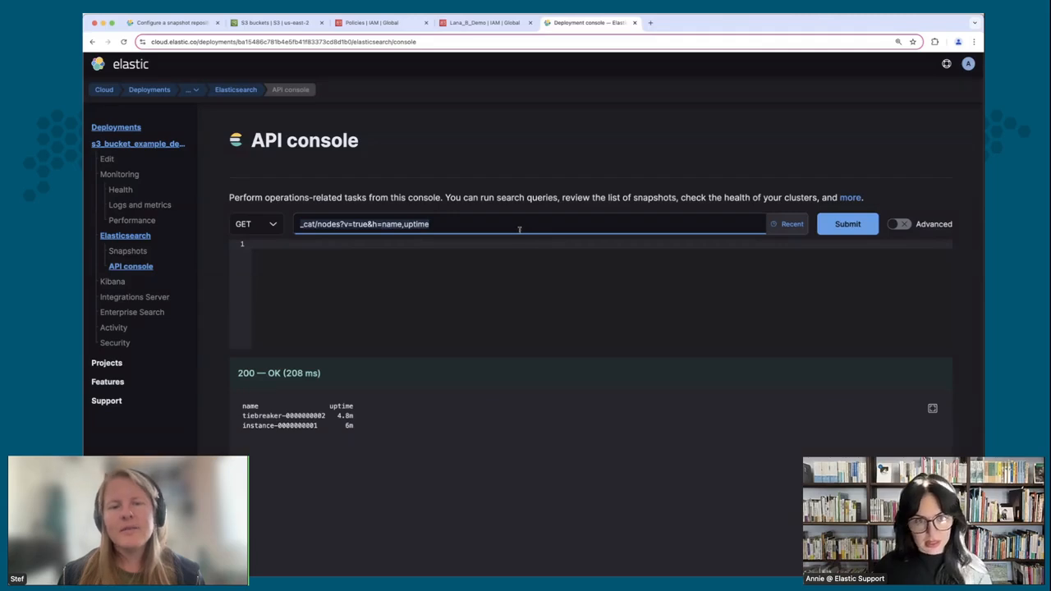
{"action": "key", "text": "super+Tab"}
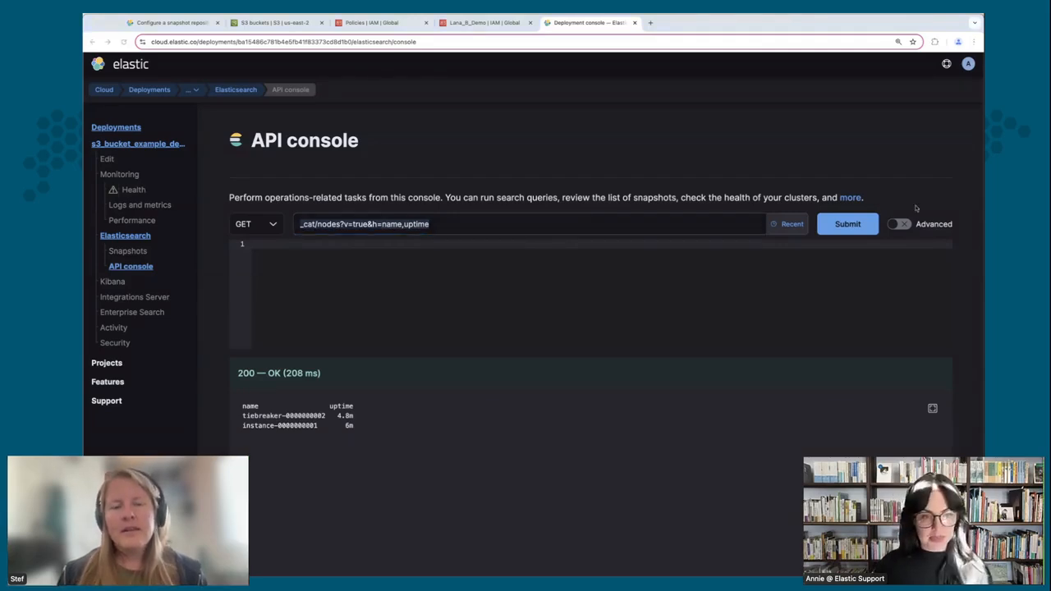
{"action": "left_click", "coordinate": [860, 228]}
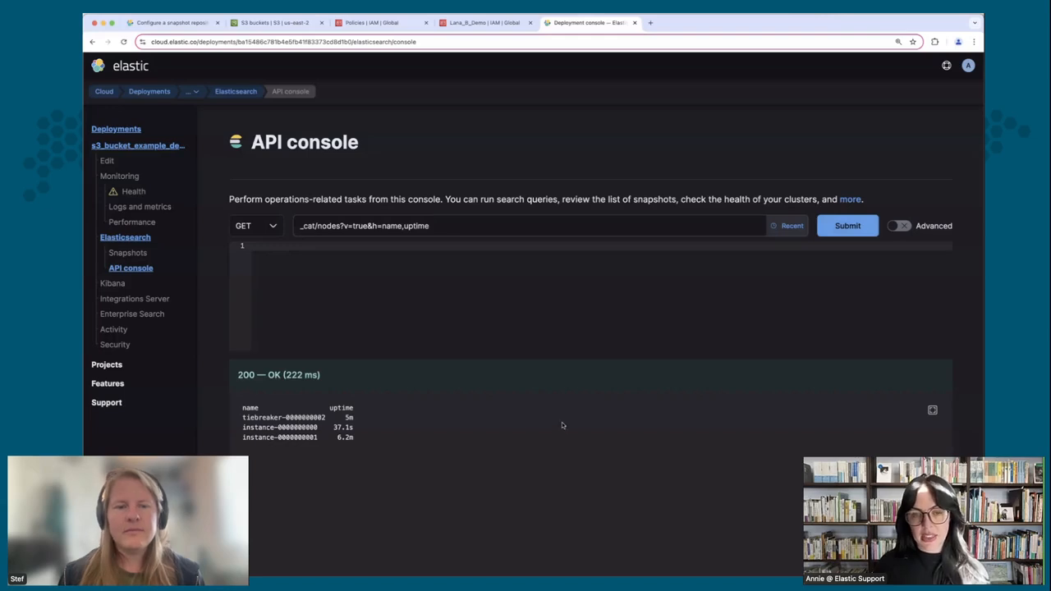
{"action": "right_click", "coordinate": [832, 230]}
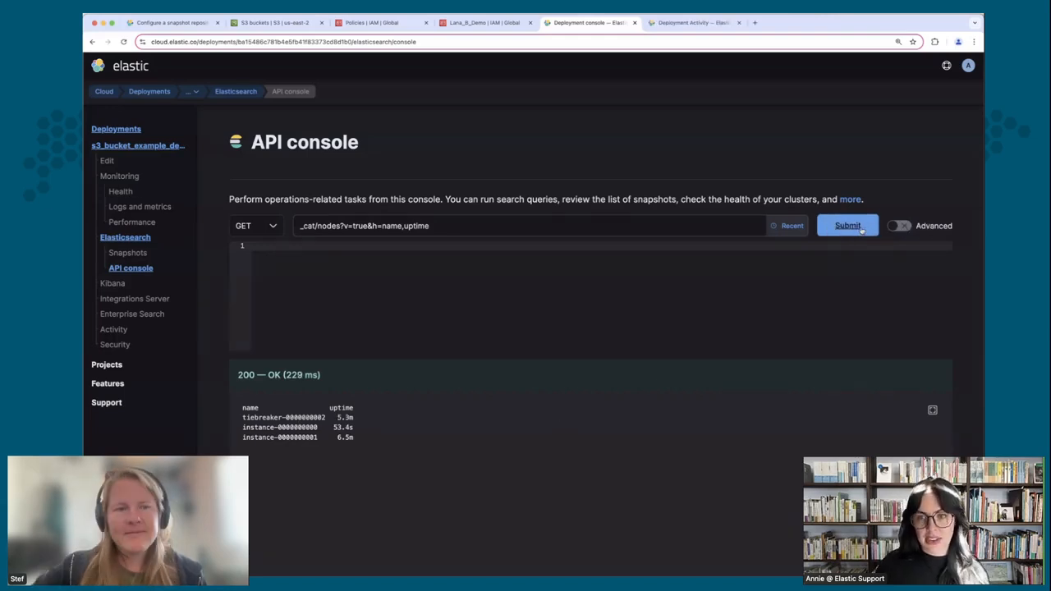
{"action": "left_click", "coordinate": [862, 230]}
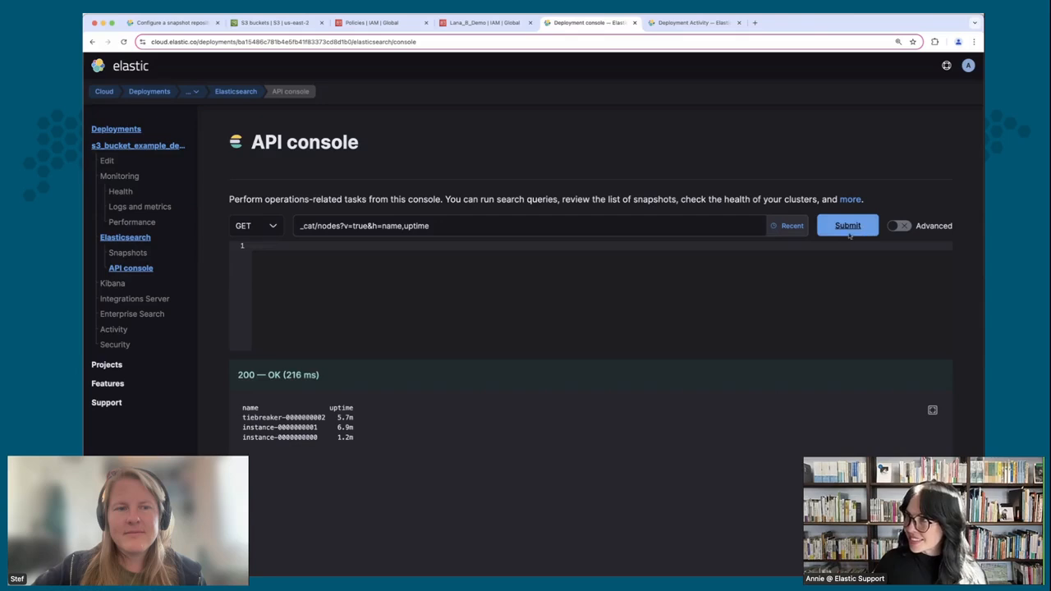
Compare the restart's activity log with the node uptimes, rerunning the _cat/nodes request to refresh them.
{"action": "left_click", "coordinate": [695, 23]}
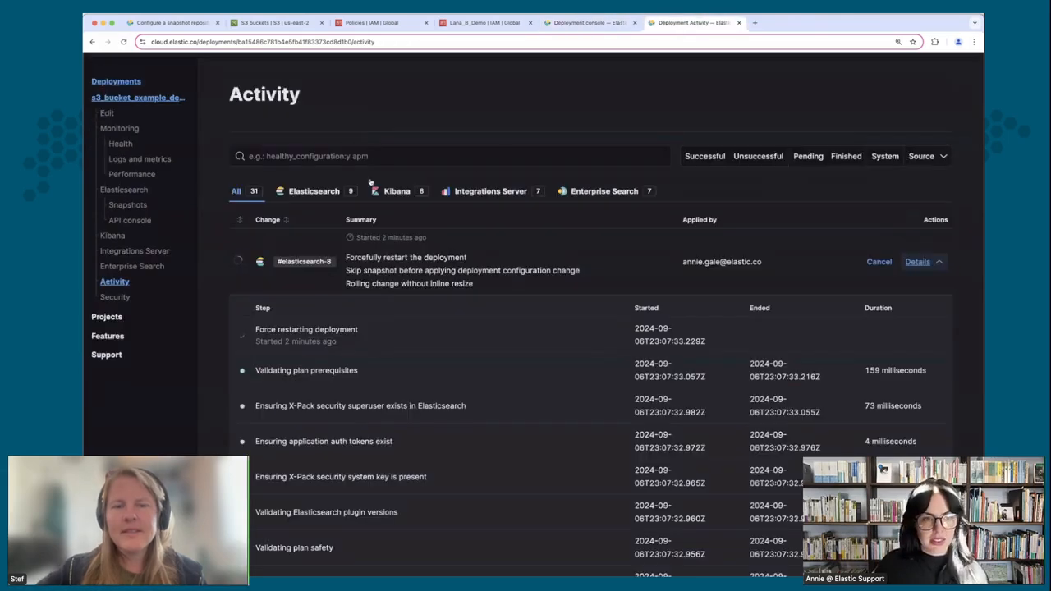
{"action": "left_click", "coordinate": [569, 26]}
{"action": "left_click", "coordinate": [860, 224]}
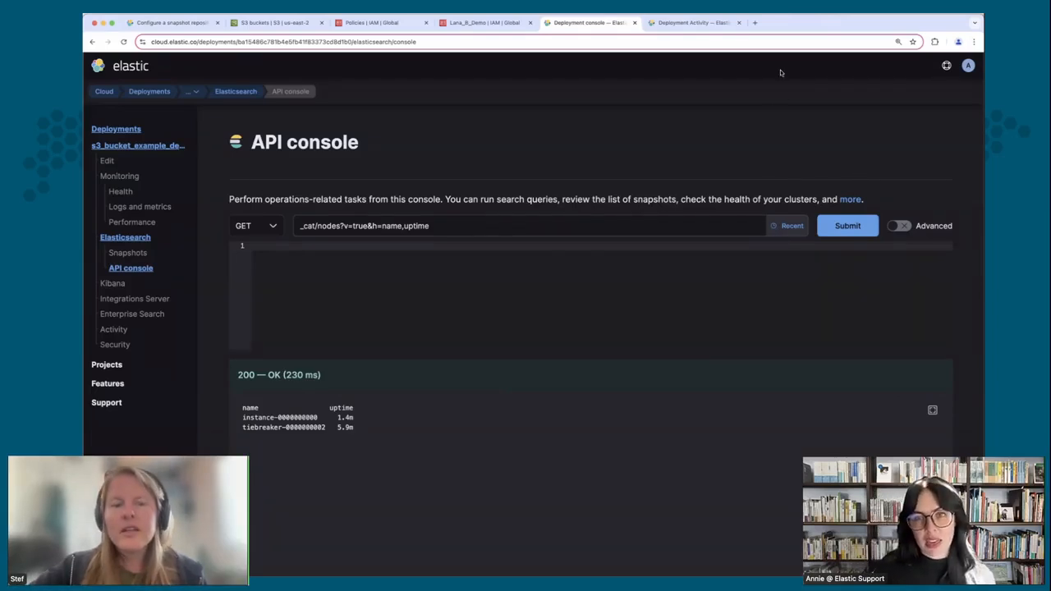
{"action": "left_click", "coordinate": [693, 24]}
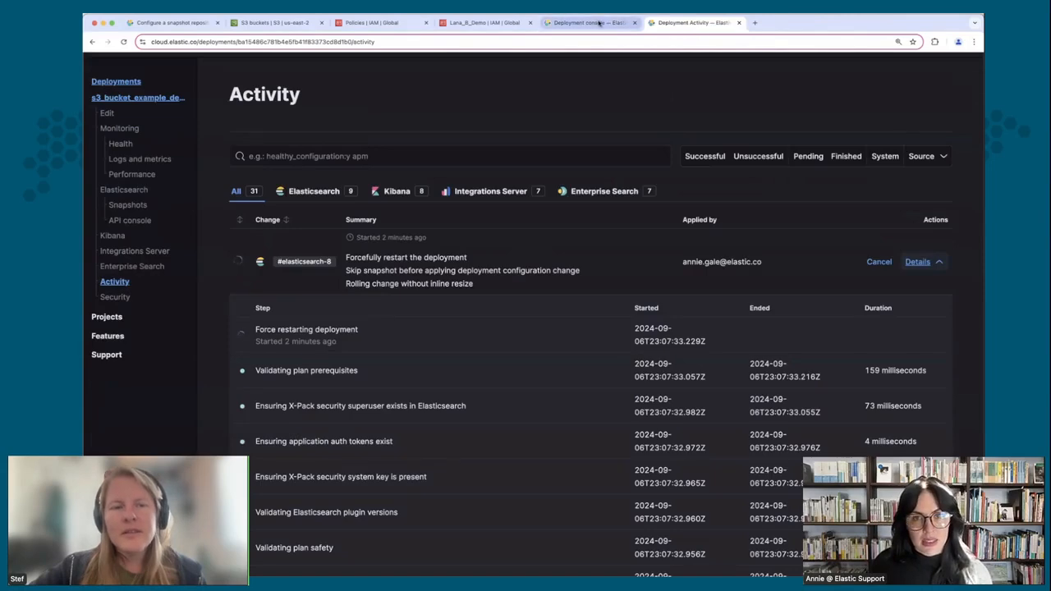
{"action": "left_click", "coordinate": [600, 24]}
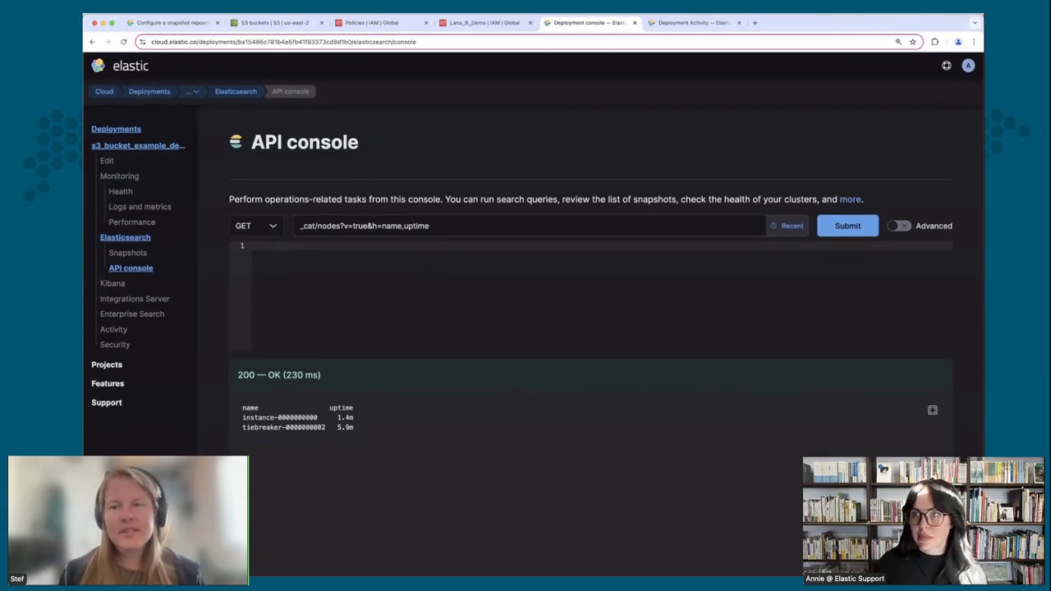
{"action": "left_click", "coordinate": [848, 232]}
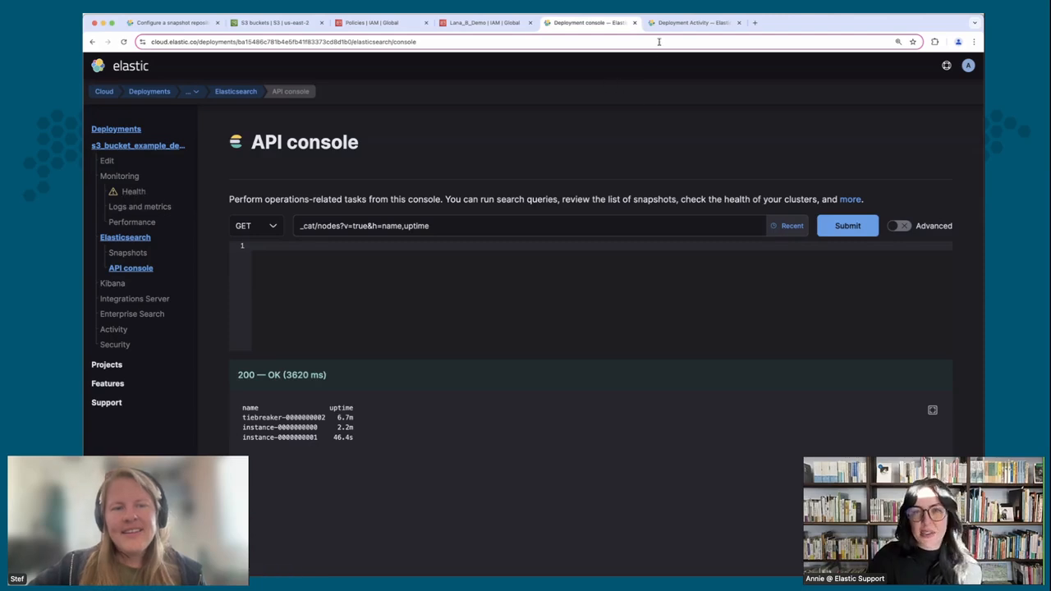
Check the restart progress on the deployment's Health page and on its overview page.
{"action": "key", "text": "ctrl+Tab"}
{"action": "left_click", "coordinate": [119, 148]}
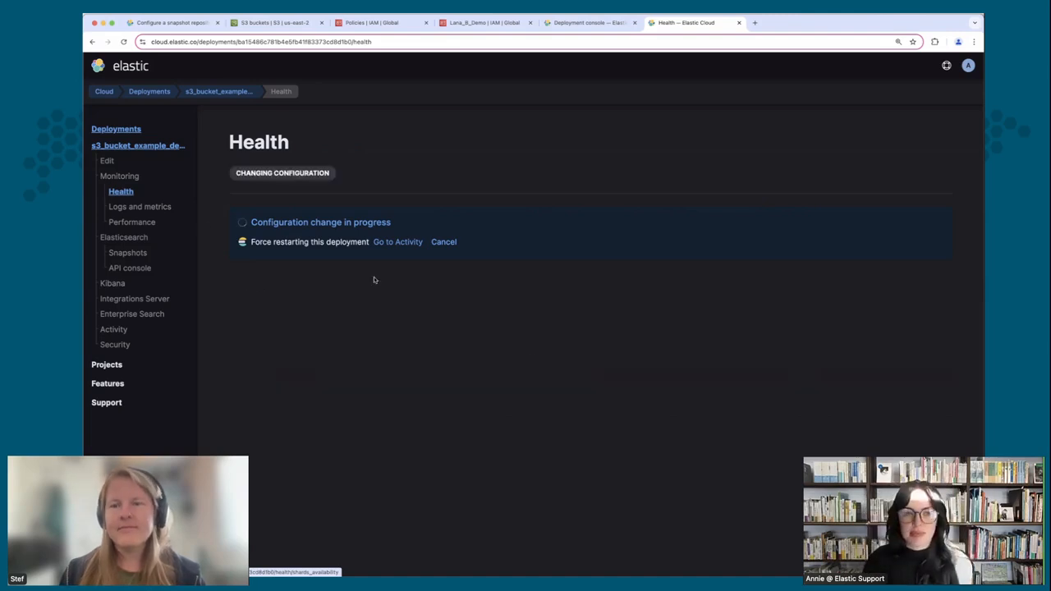
{"action": "left_click", "coordinate": [167, 153]}
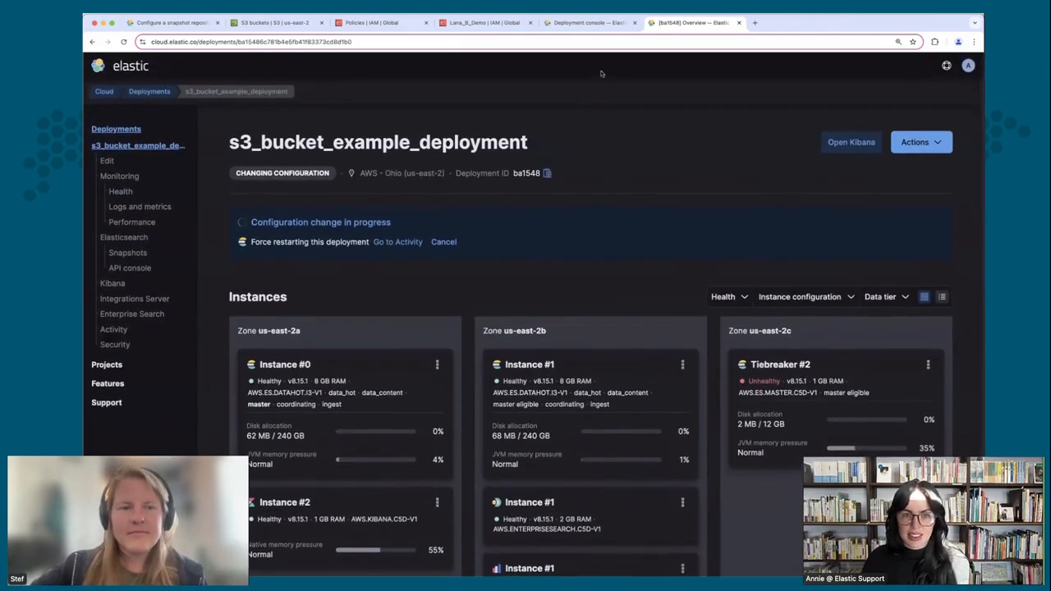
Rerun the node uptime request to check whether the tiebreaker has restarted, and compare it with the instance statuses on the deployment overview.
{"action": "left_click", "coordinate": [605, 23]}
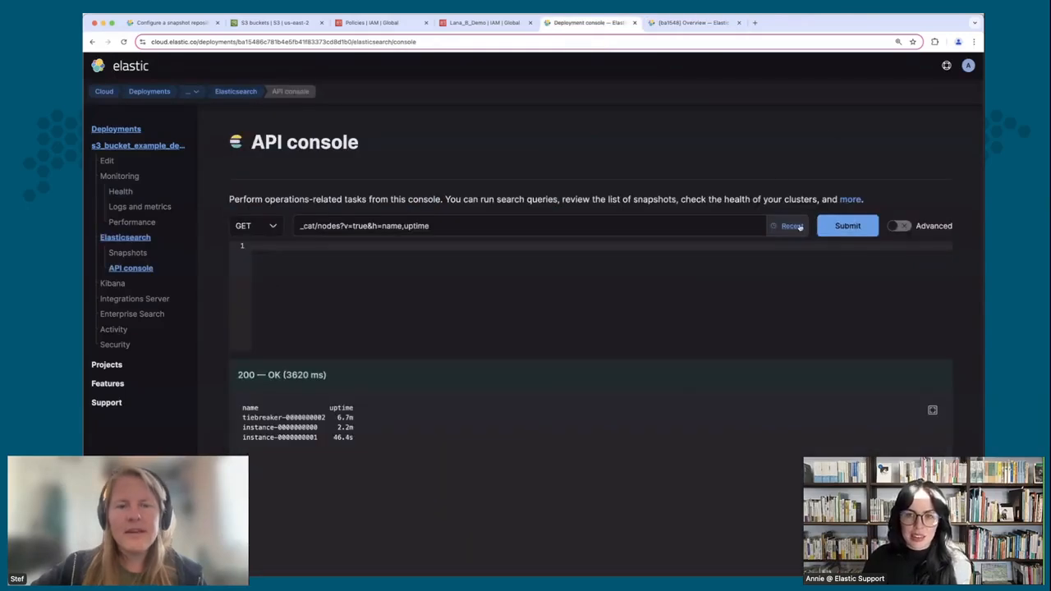
{"action": "left_click", "coordinate": [844, 227]}
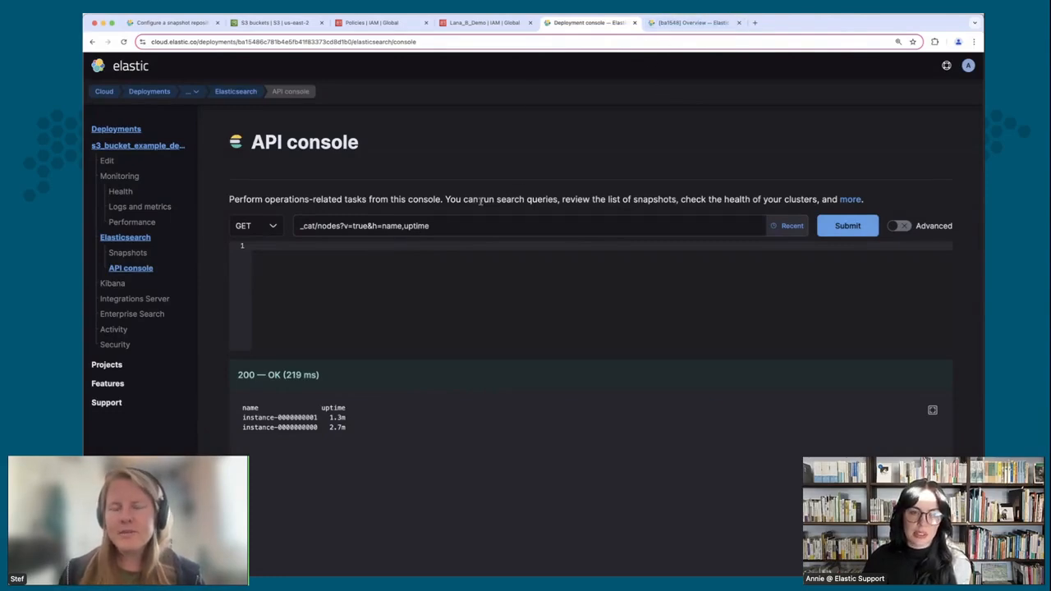
{"action": "left_click", "coordinate": [848, 226]}
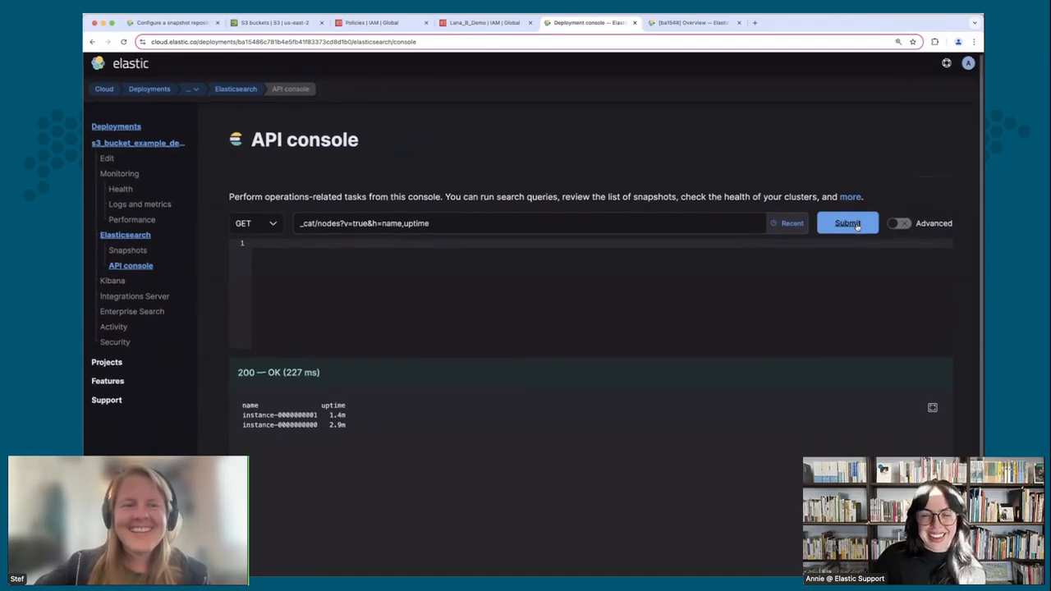
{"action": "left_click", "coordinate": [857, 226]}
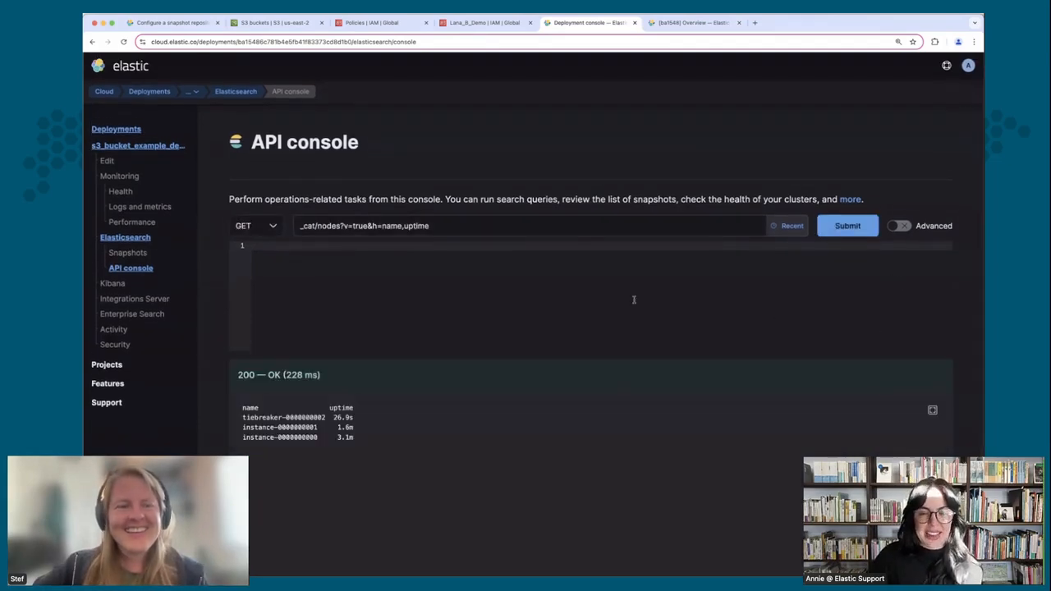
{"action": "left_click", "coordinate": [140, 148]}
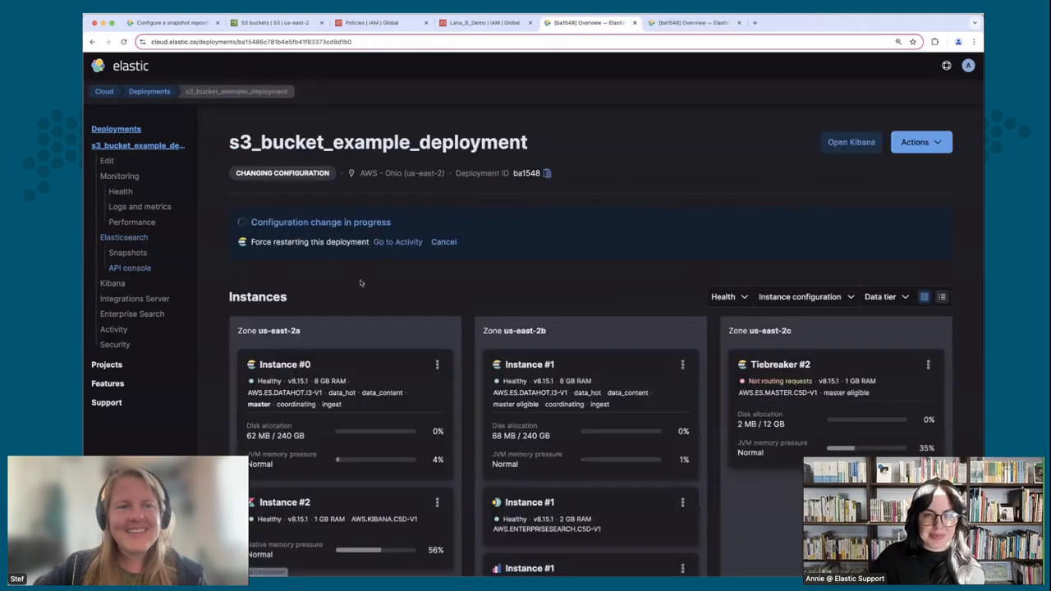
{"action": "left_click", "coordinate": [673, 22]}
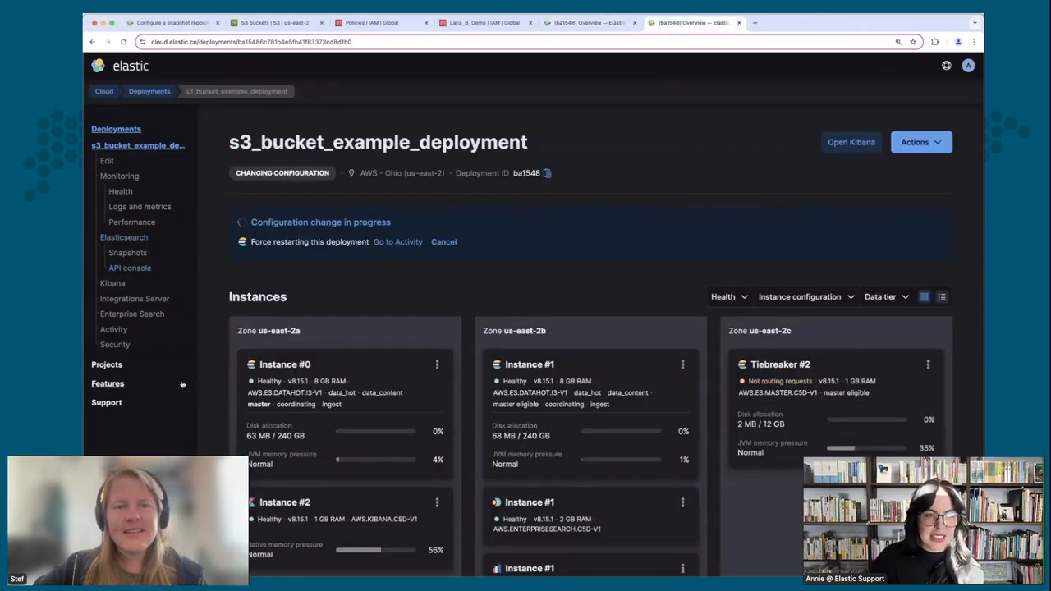
Check the step details of the latest forced restart in the deployment's activity log, and return to the deployment overview.
{"action": "left_click", "coordinate": [113, 329]}
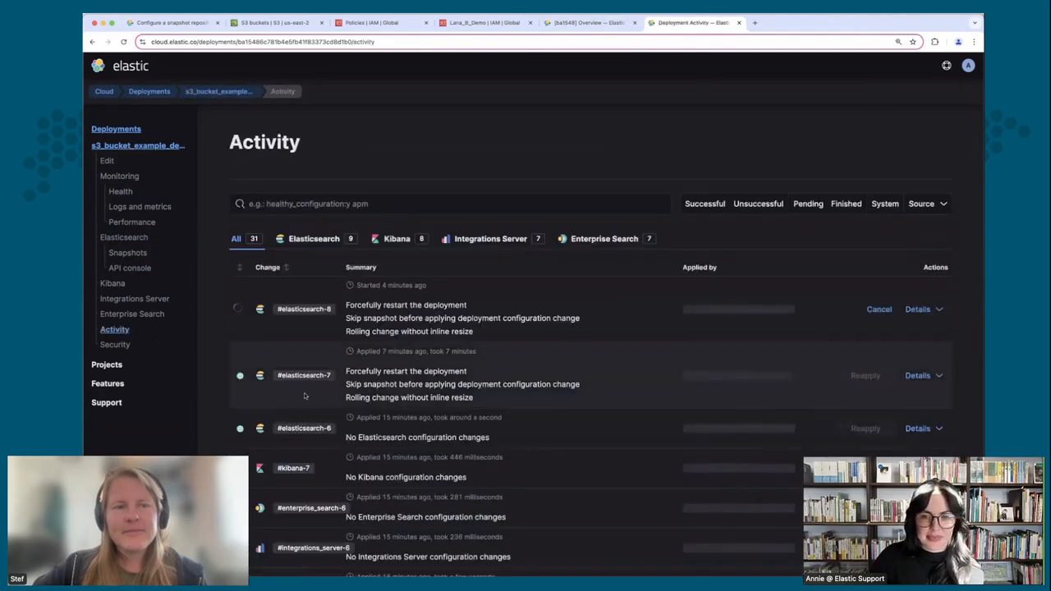
{"action": "left_click", "coordinate": [928, 310]}
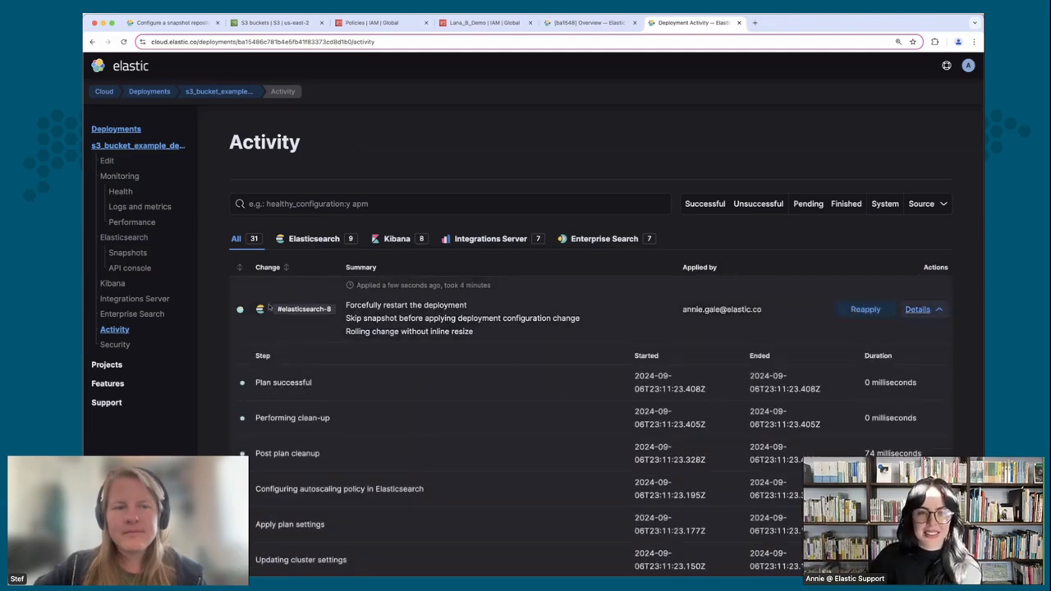
{"action": "left_click", "coordinate": [123, 146]}
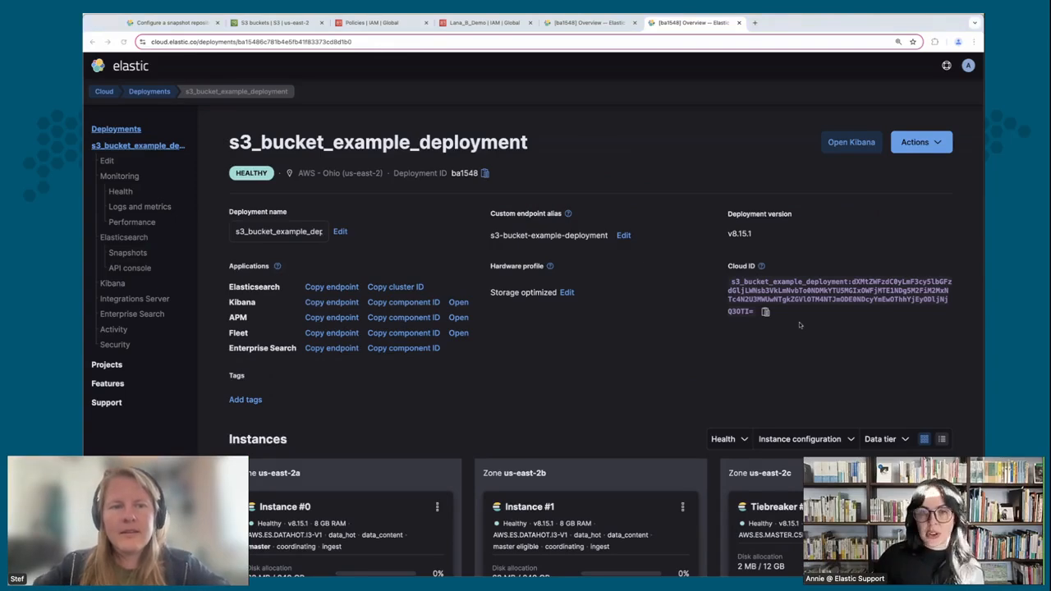
Open Kibana for s3_bucket_example_deployment from the deployment's application list.
{"action": "scroll", "coordinate": [470, 312], "scroll_direction": "down", "scroll_amount": 1}
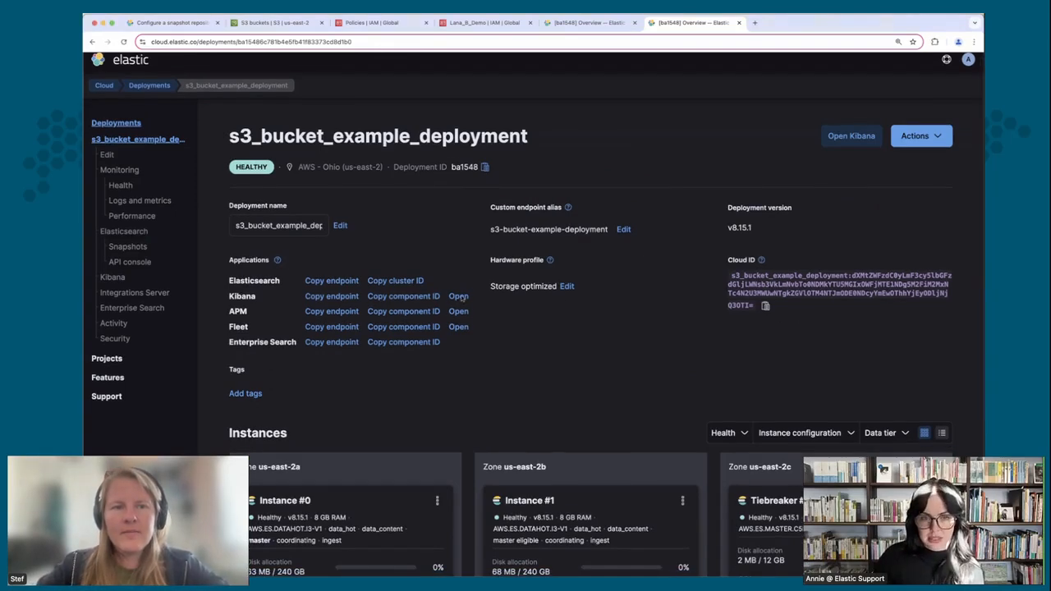
{"action": "left_click", "coordinate": [462, 297]}
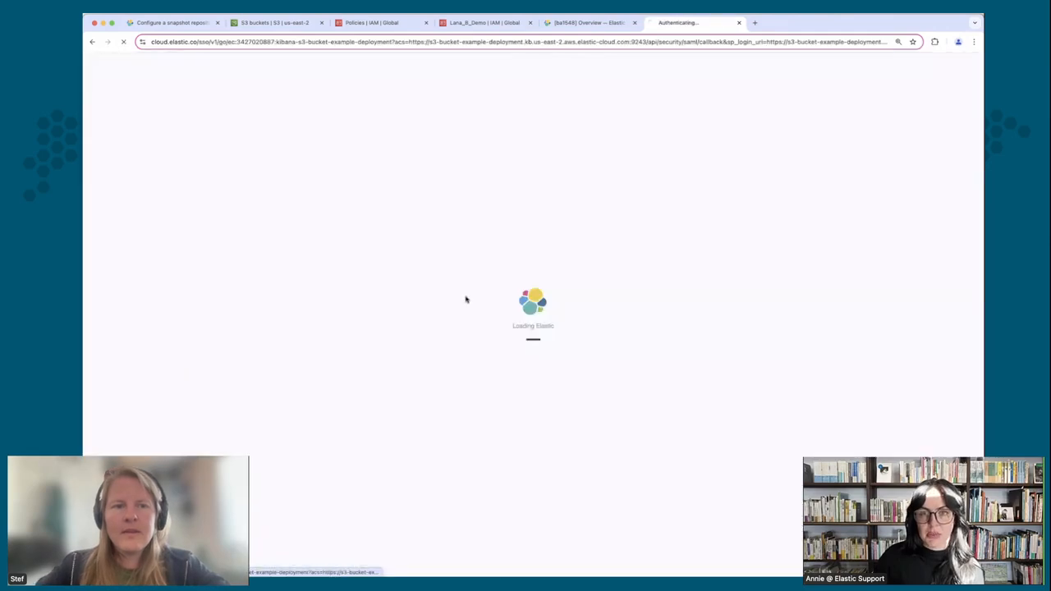
{"action": "left_click", "coordinate": [564, 29]}
{"action": "left_click", "coordinate": [665, 24]}
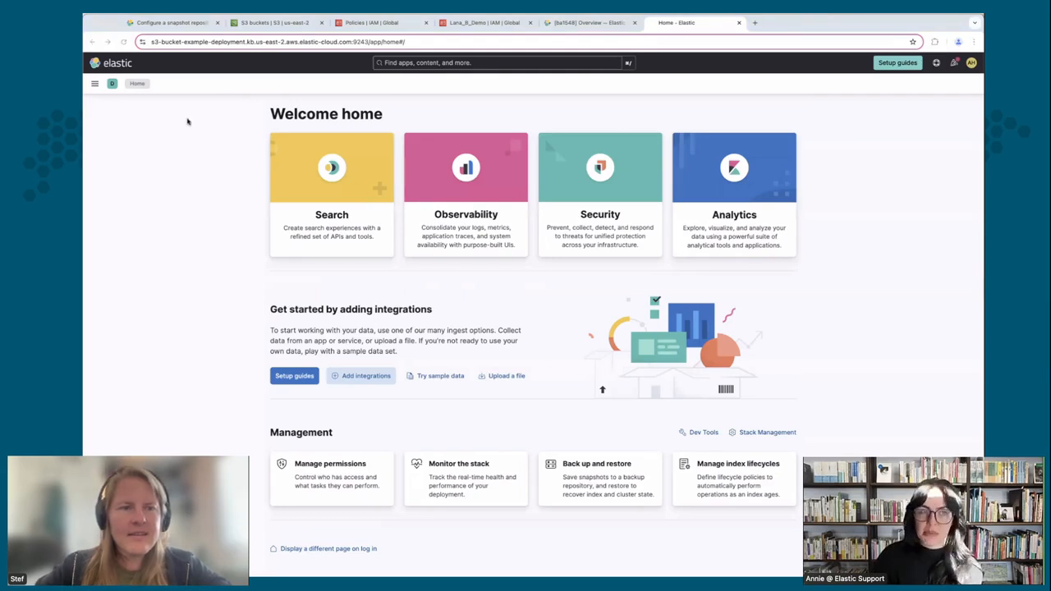
Open Snapshot and Restore in Kibana's Stack Management.
{"action": "left_click", "coordinate": [94, 85]}
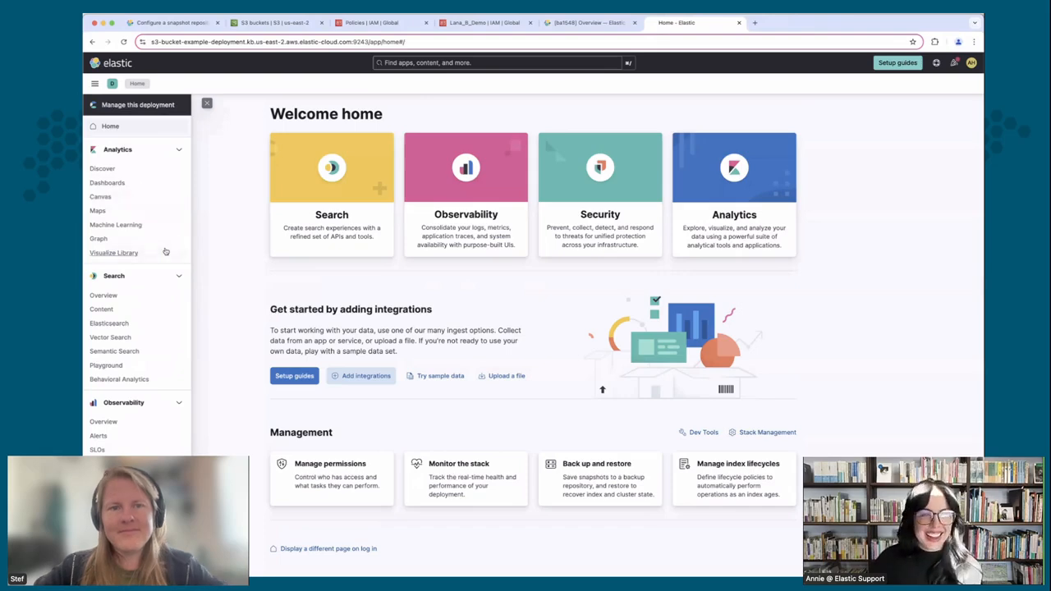
{"action": "scroll", "coordinate": [165, 238], "scroll_direction": "down", "scroll_amount": 4}
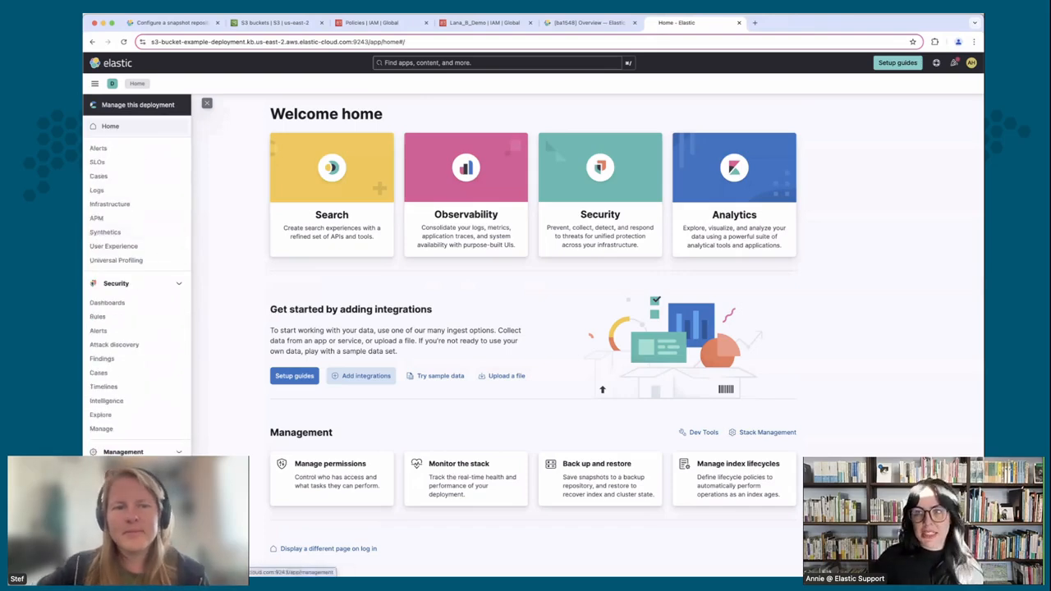
{"action": "left_click", "coordinate": [123, 451]}
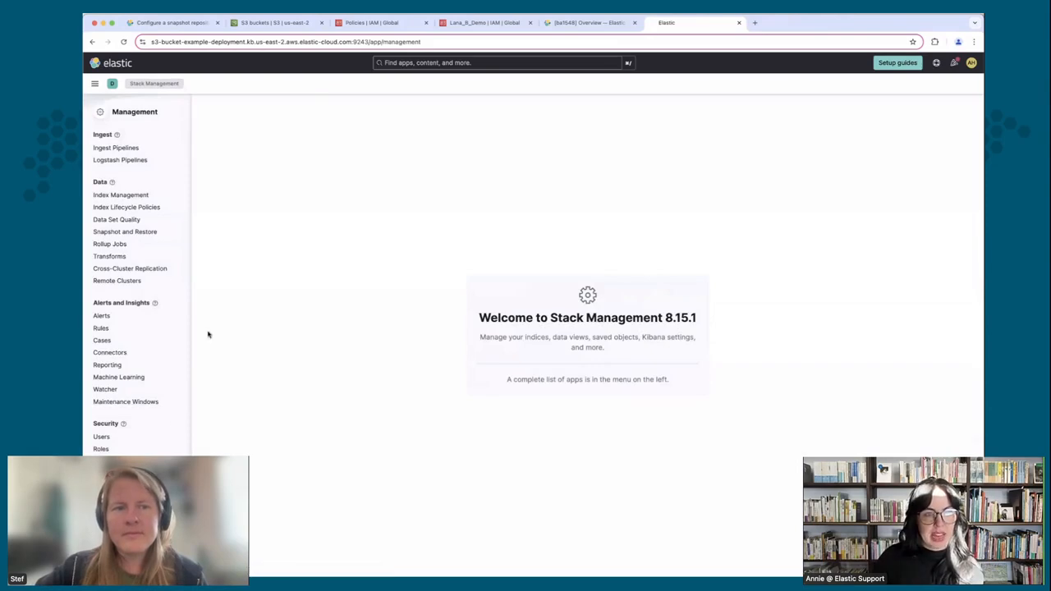
{"action": "left_click", "coordinate": [142, 233]}
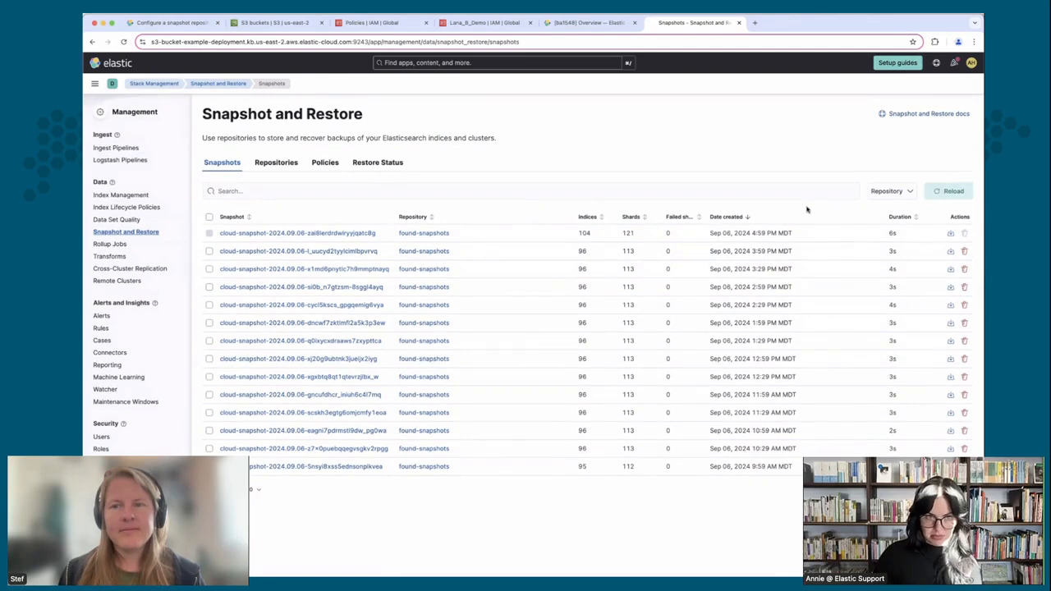
Compare the registered snapshot repositories with the list of existing snapshots, ending on the repositories.
{"action": "left_click", "coordinate": [276, 163]}
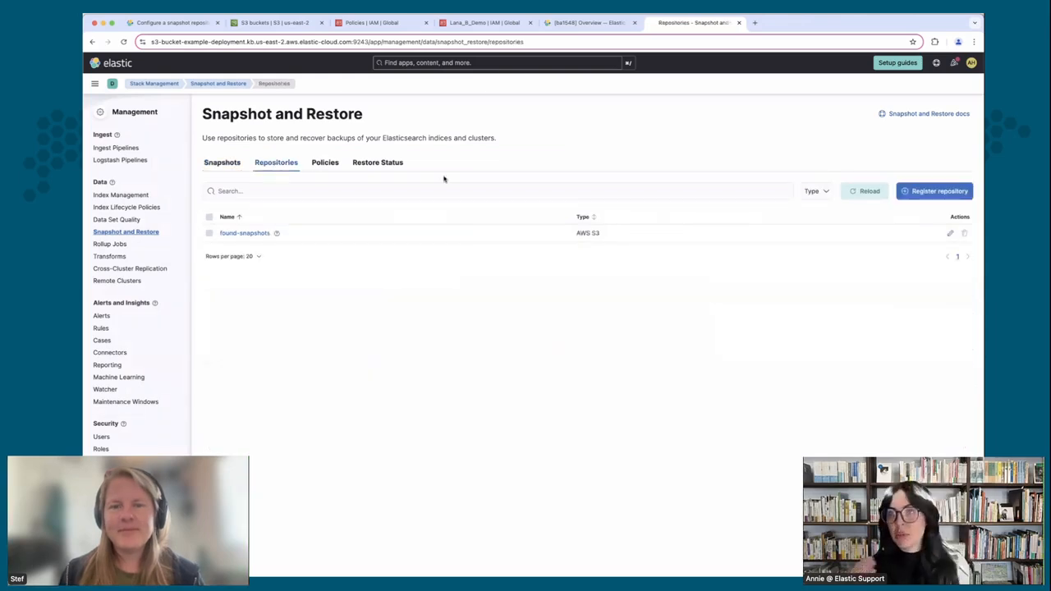
{"action": "left_click", "coordinate": [225, 164]}
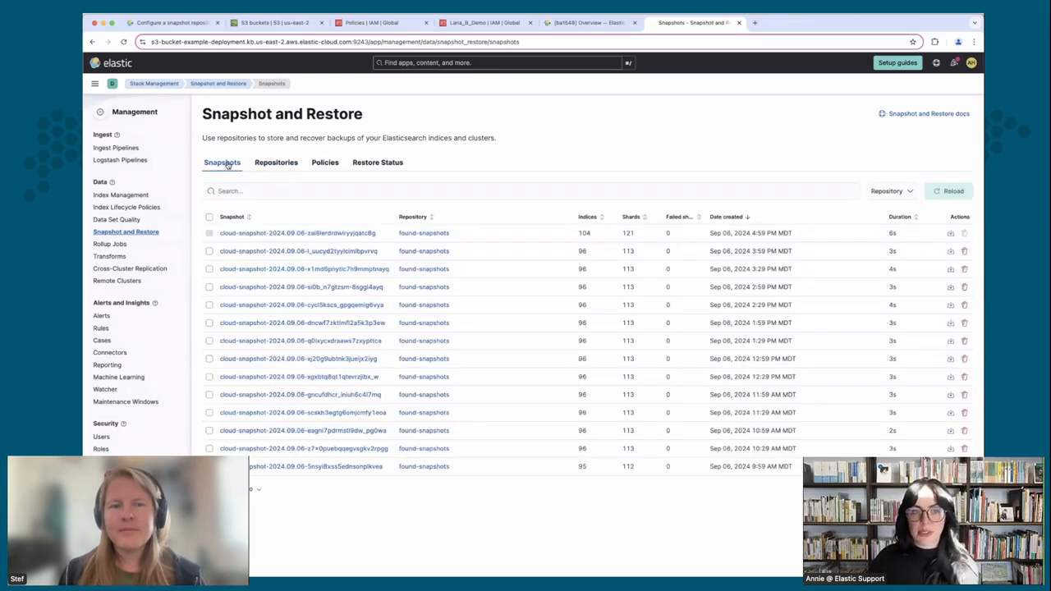
{"action": "left_click", "coordinate": [278, 162]}
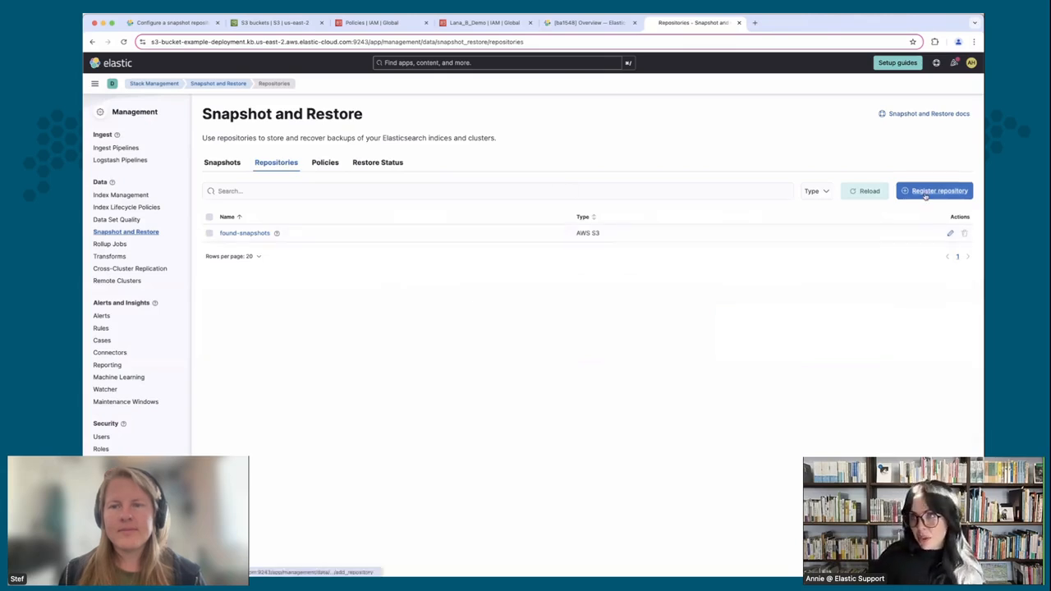
Start registering a snapshot repository named Lana_is_not_a_llama of type AWS S3 and continue to its settings.
{"action": "left_click", "coordinate": [922, 197]}
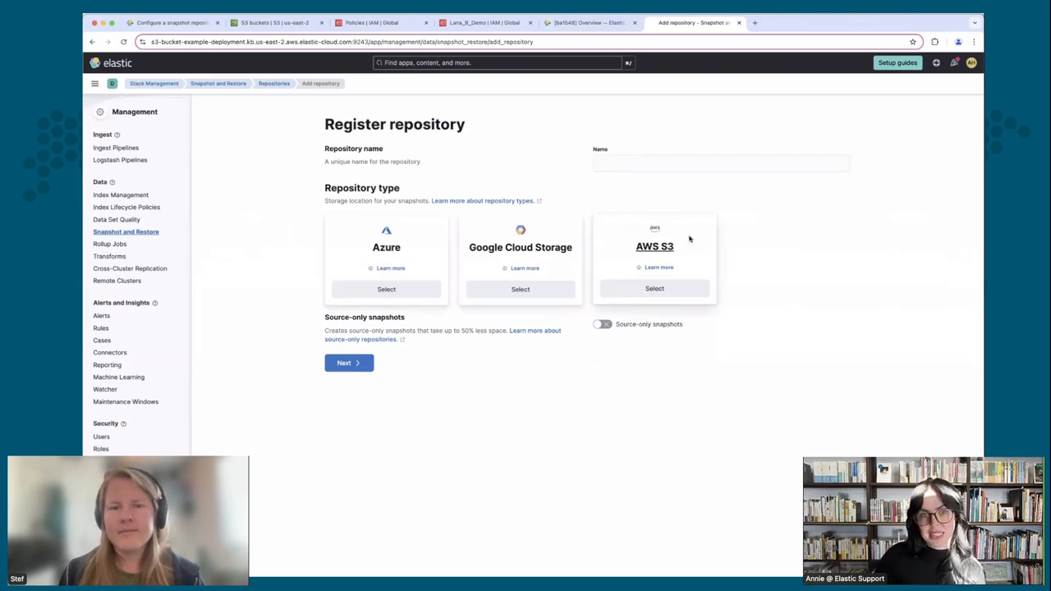
{"action": "left_click", "coordinate": [612, 165]}
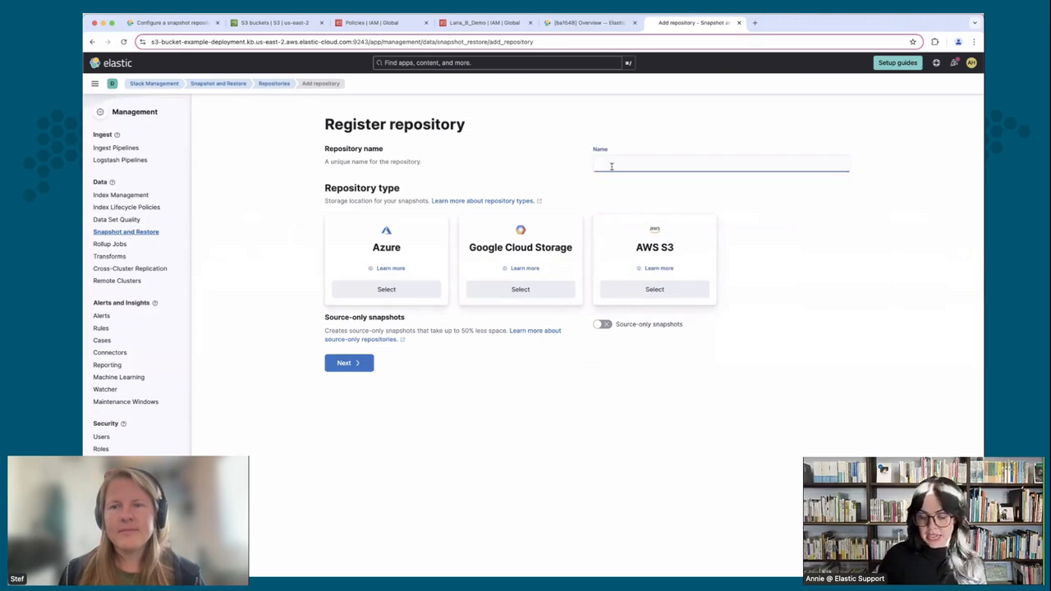
{"action": "type", "text": "Lnana"}
{"action": "key", "text": "BackSpace"}
{"action": "key", "text": "BackSpace"}
{"action": "key", "text": "BackSpace"}
{"action": "key", "text": "BackSpace"}
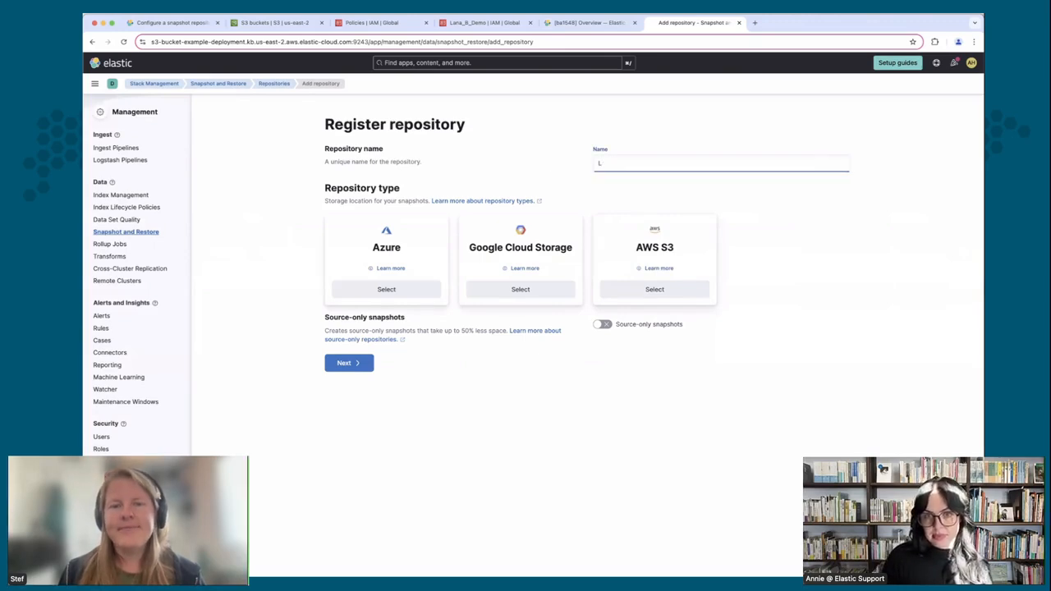
{"action": "type", "text": "ana"}
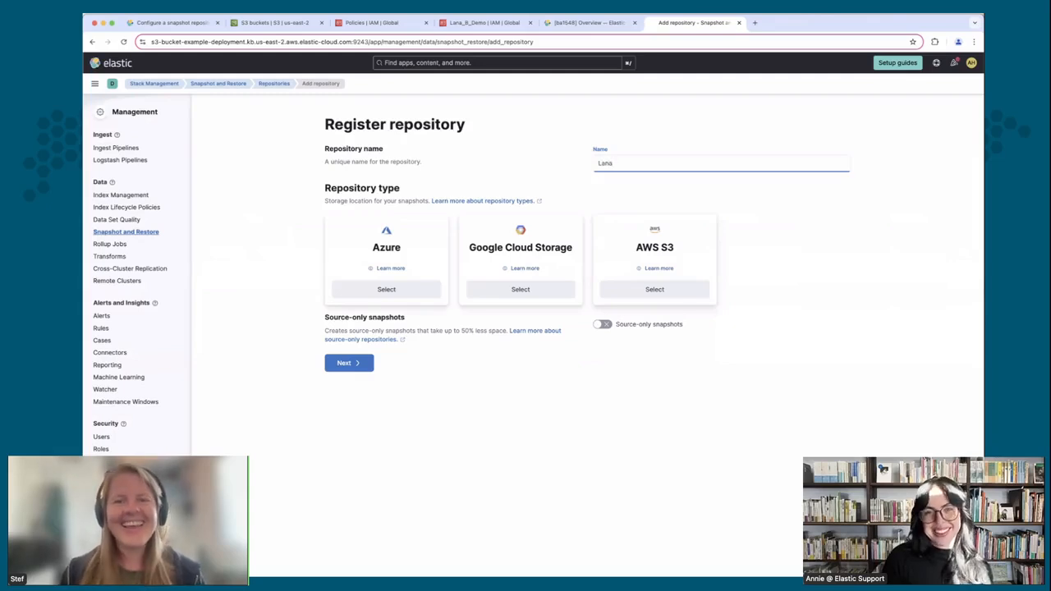
{"action": "type", "text": "_i"}
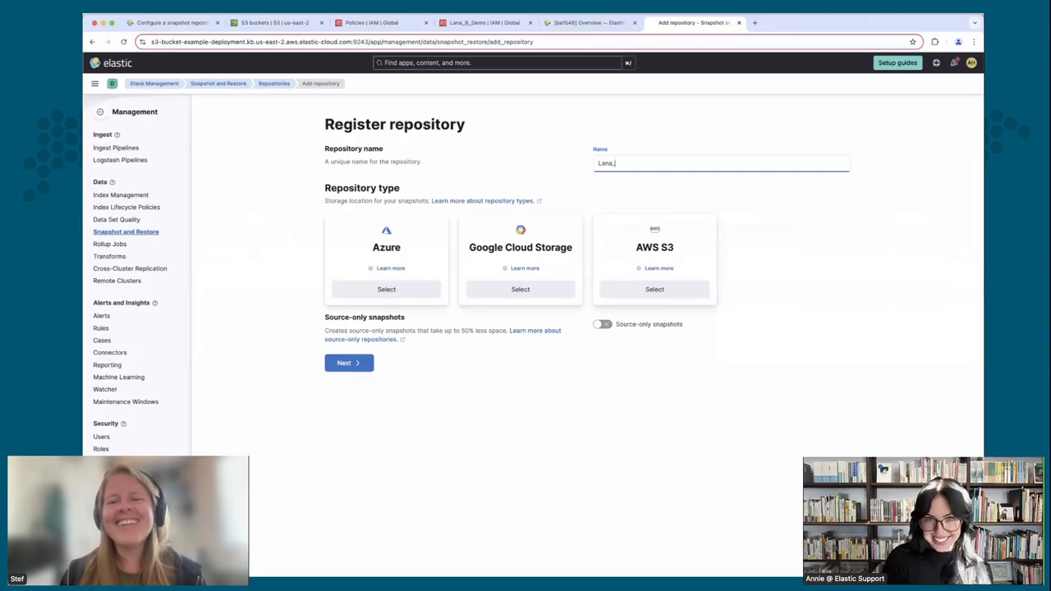
{"action": "type", "text": "s_not_"}
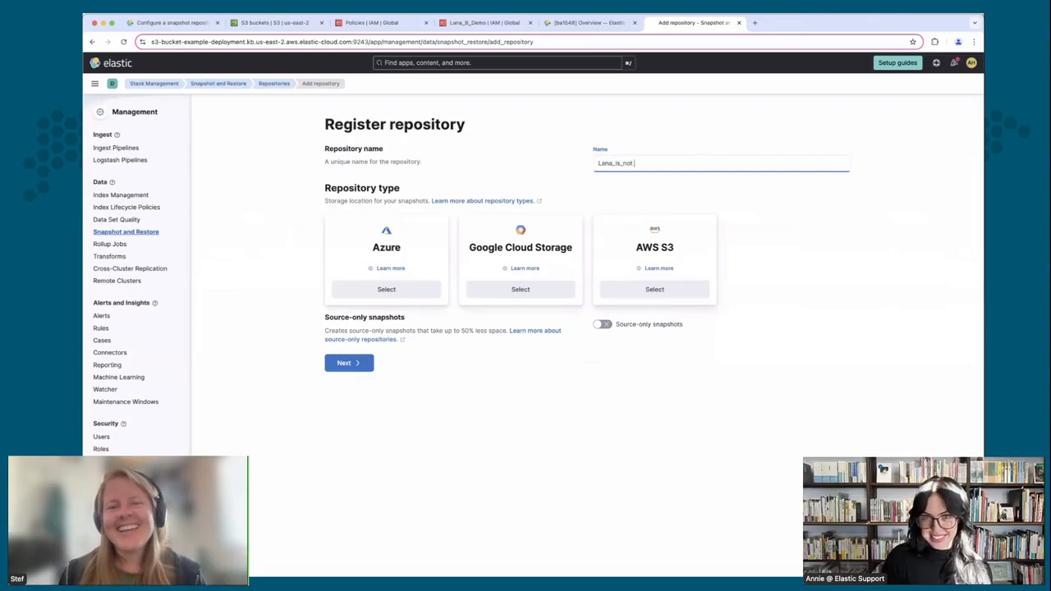
{"action": "type", "text": "a_"}
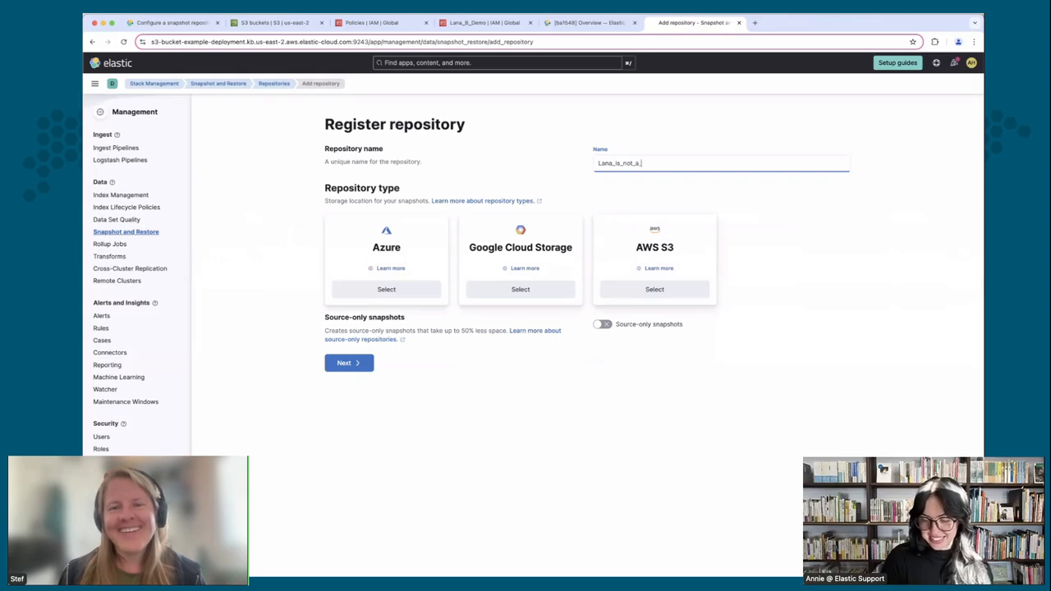
{"action": "key", "text": "BackSpace"}
{"action": "key", "text": "BackSpace"}
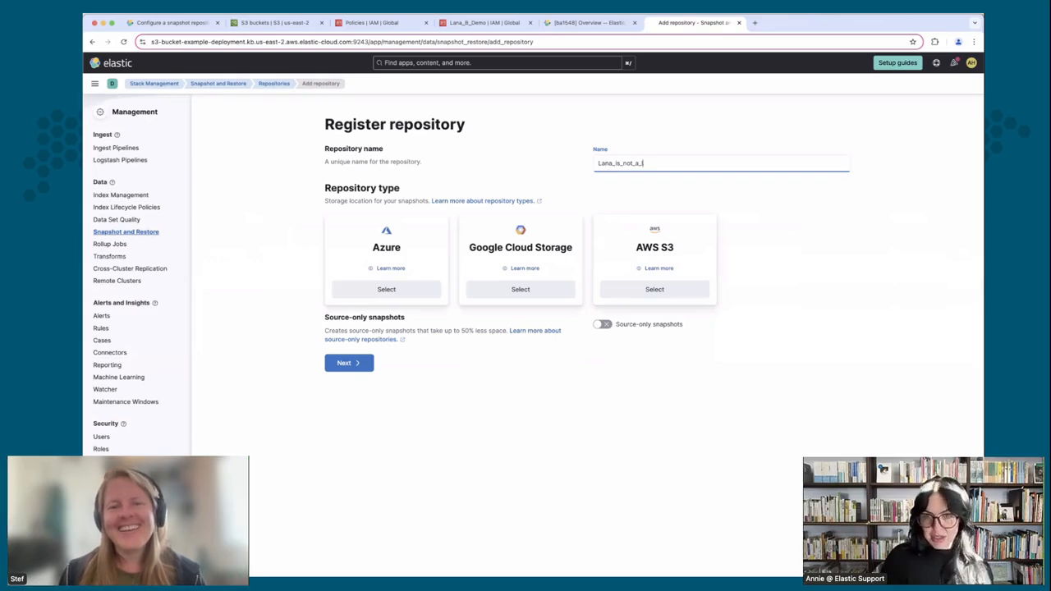
{"action": "type", "text": "llama"}
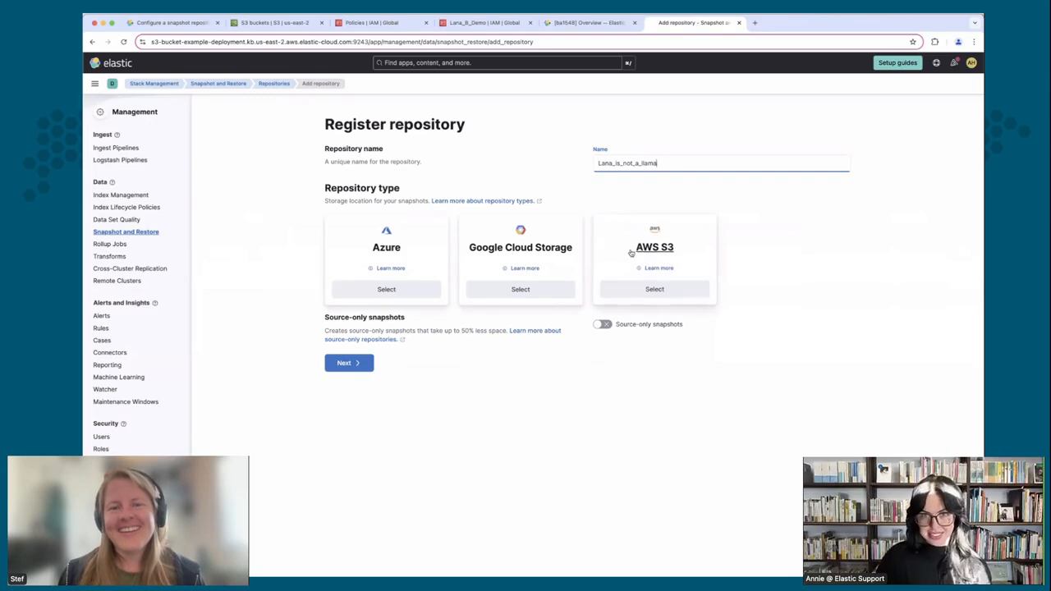
{"action": "left_click", "coordinate": [656, 289]}
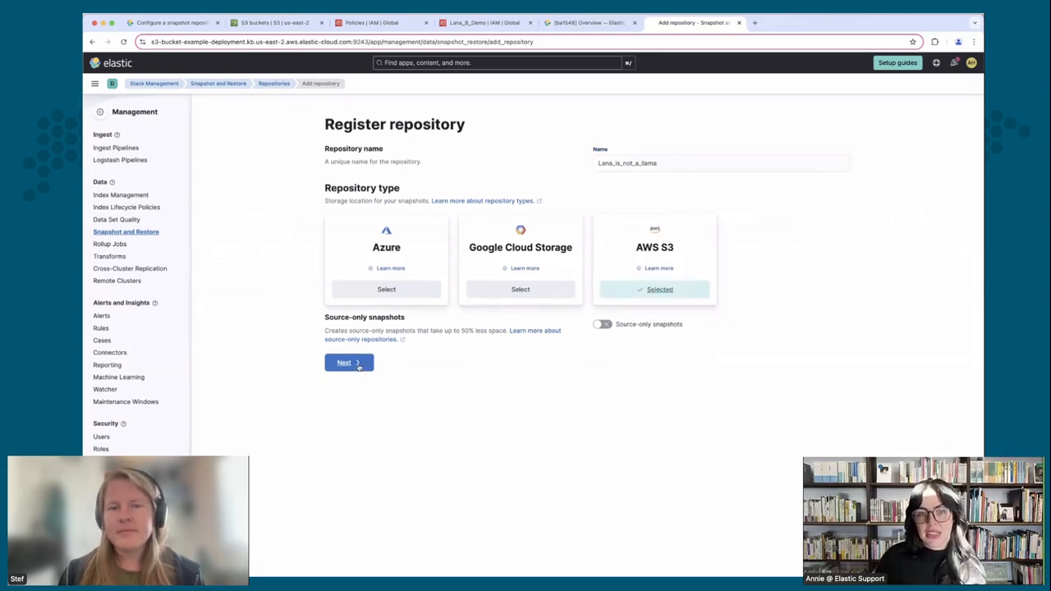
{"action": "left_click", "coordinate": [358, 366]}
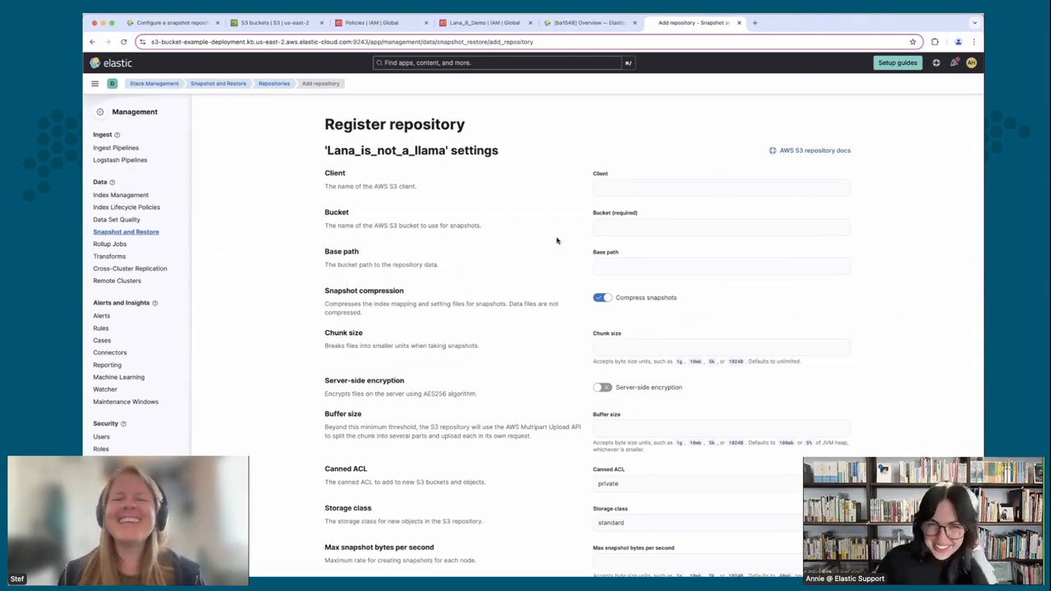
Set the repository's AWS S3 client to default.
{"action": "left_click", "coordinate": [656, 187]}
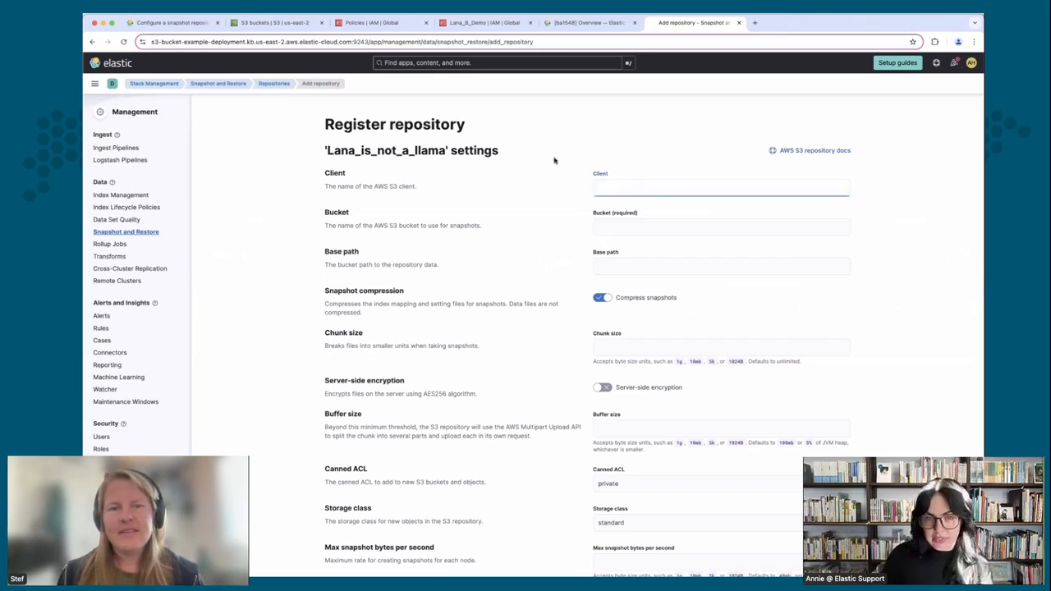
{"action": "type", "text": "defu"}
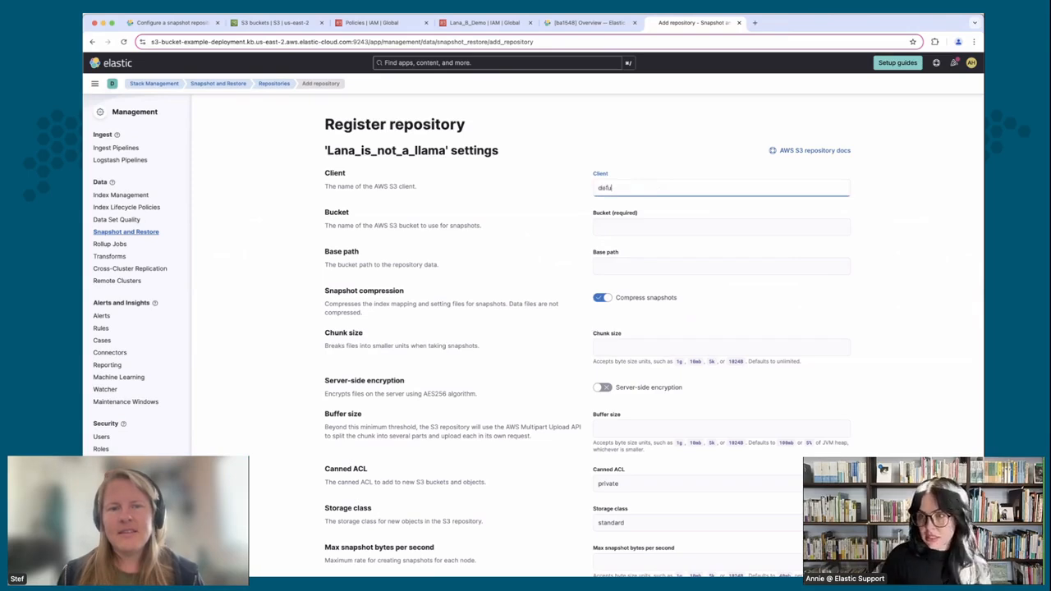
{"action": "type", "text": "la"}
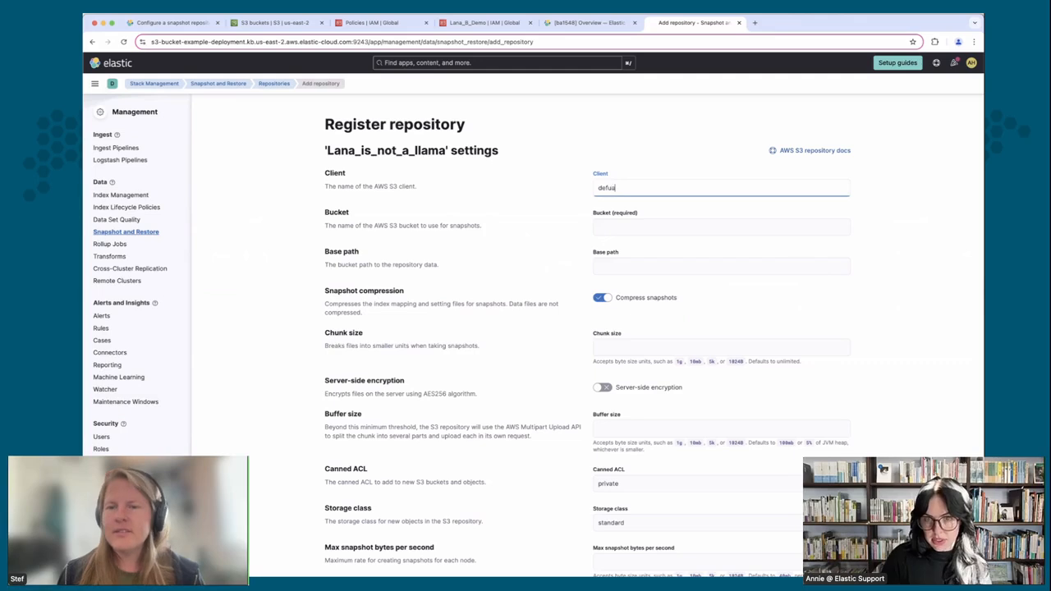
{"action": "type", "text": "alt"}
{"action": "key", "text": "BackSpace"}
{"action": "key", "text": "BackSpace"}
{"action": "type", "text": "aul"}
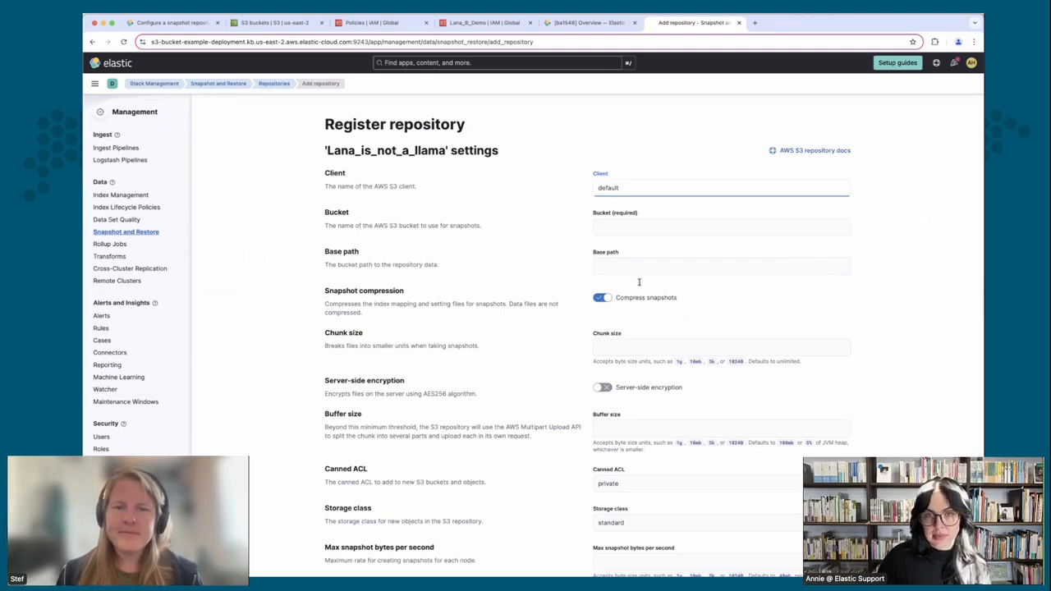
{"action": "left_click", "coordinate": [665, 205]}
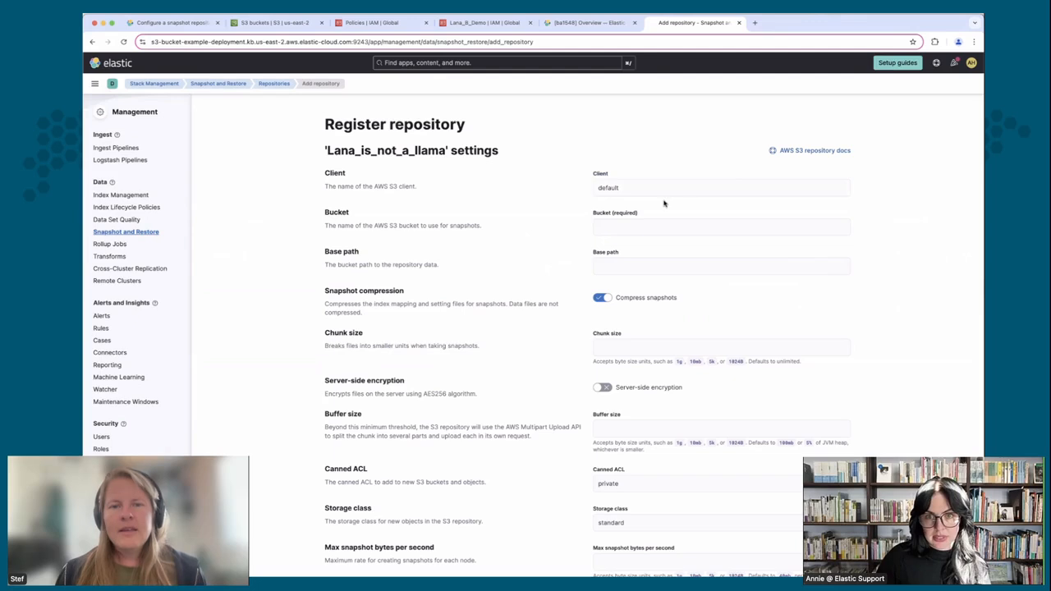
Set the repository's bucket to lanastestbucket, copying the name from the S3 bucket list.
{"action": "left_click", "coordinate": [678, 228]}
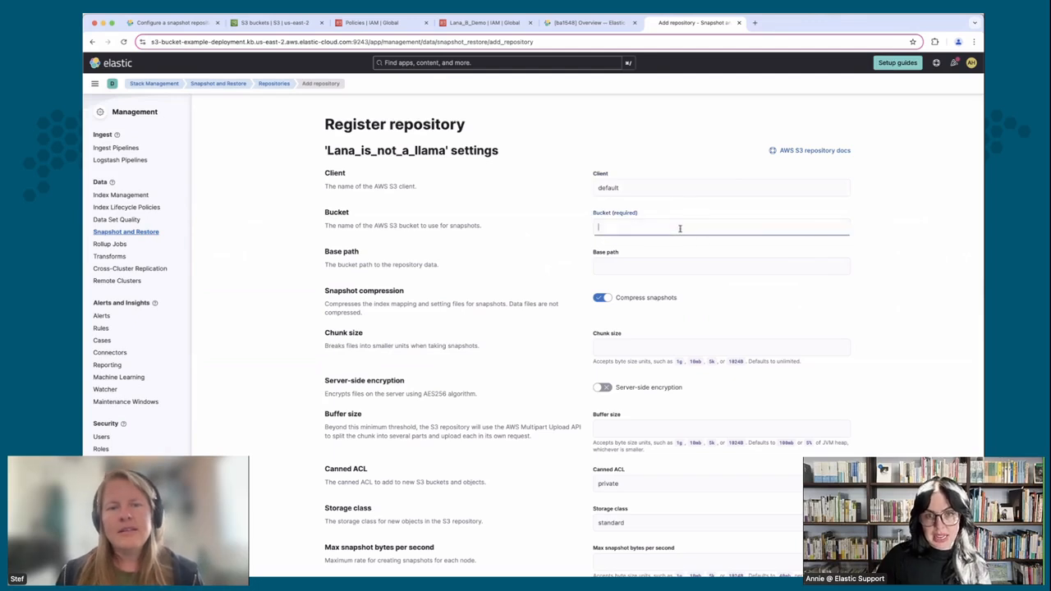
{"action": "left_click", "coordinate": [276, 23]}
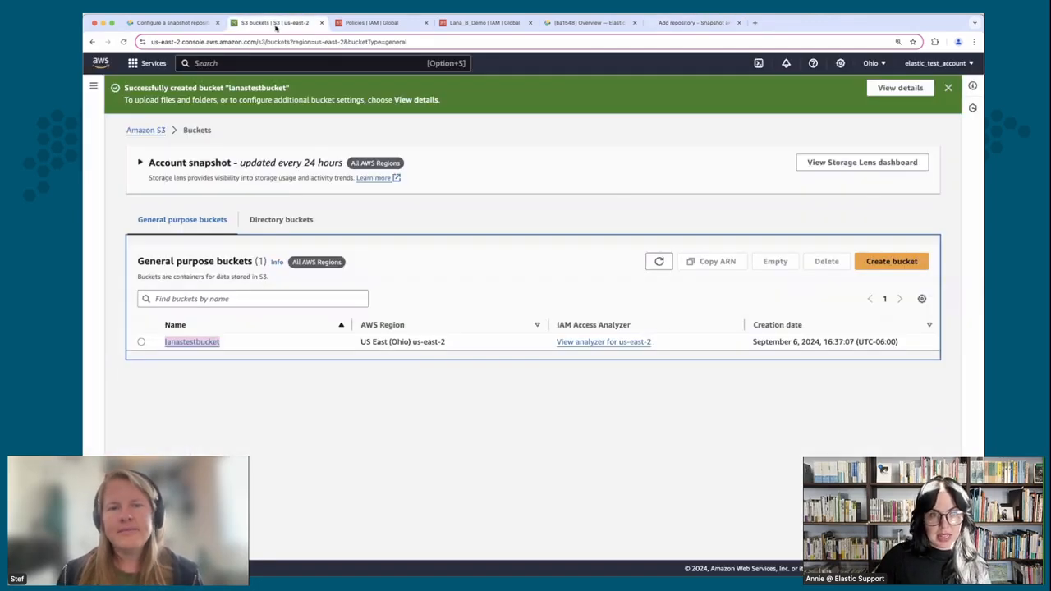
{"action": "right_click", "coordinate": [204, 340]}
{"action": "left_click", "coordinate": [217, 411]}
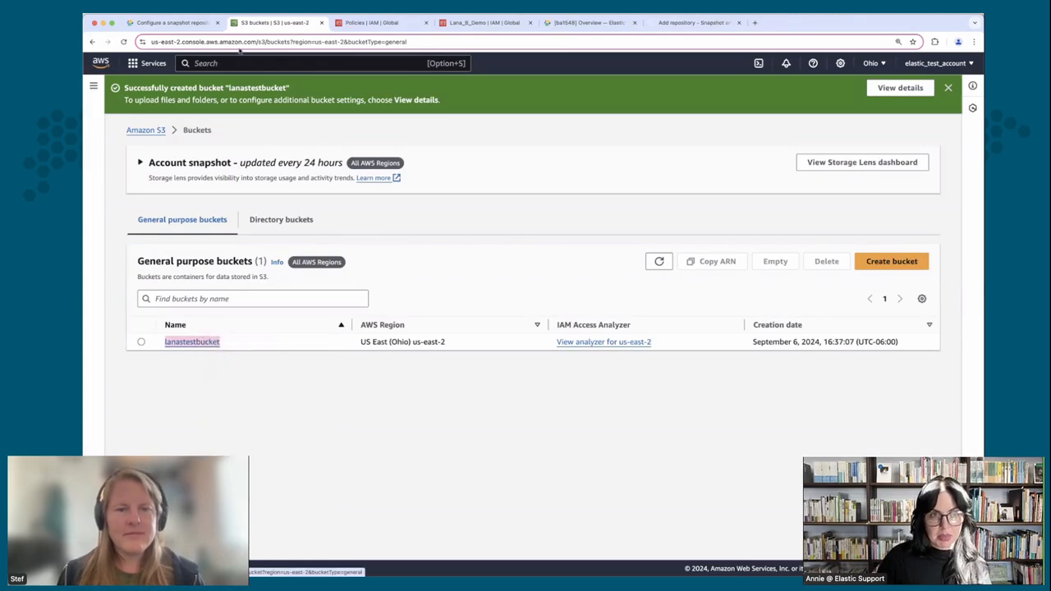
{"action": "left_click", "coordinate": [678, 23]}
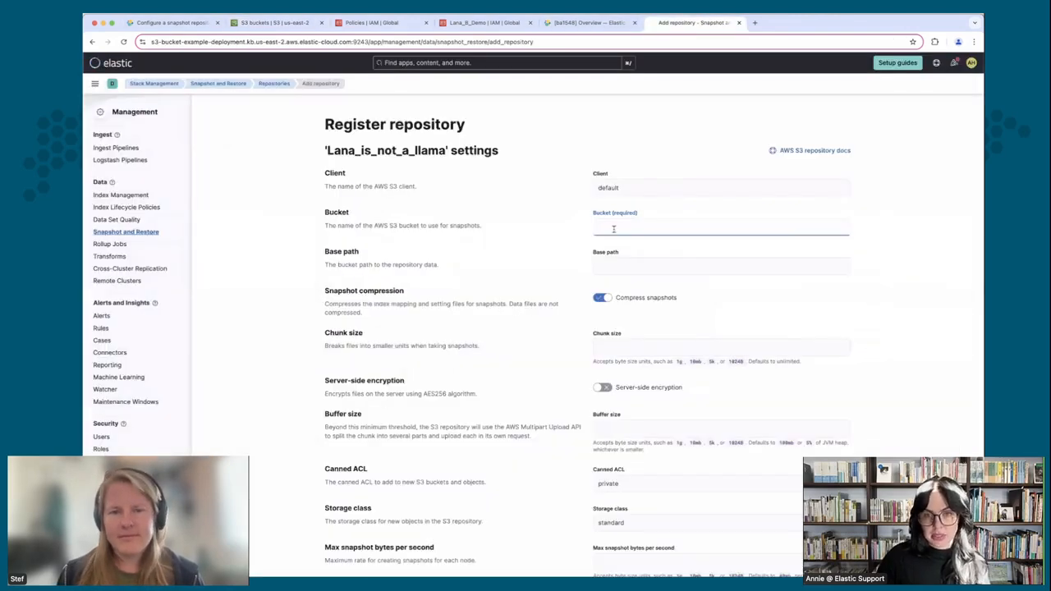
{"action": "type", "text": "lanastestbucket"}
Check the objects in lanastestbucket in the S3 console, then return to the repository settings in Kibana.
{"action": "left_click", "coordinate": [640, 268]}
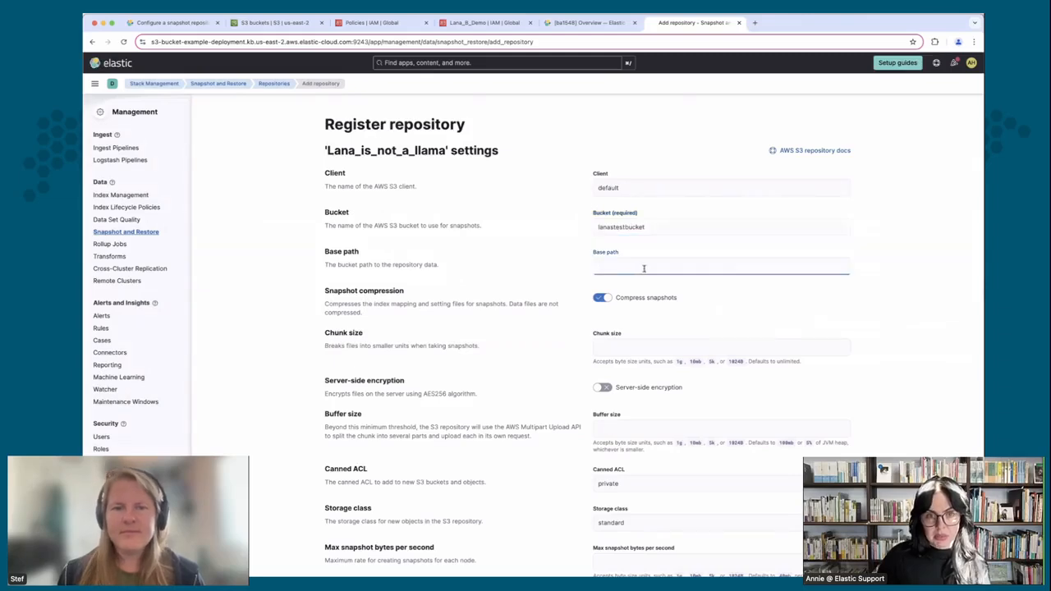
{"action": "left_click", "coordinate": [286, 25]}
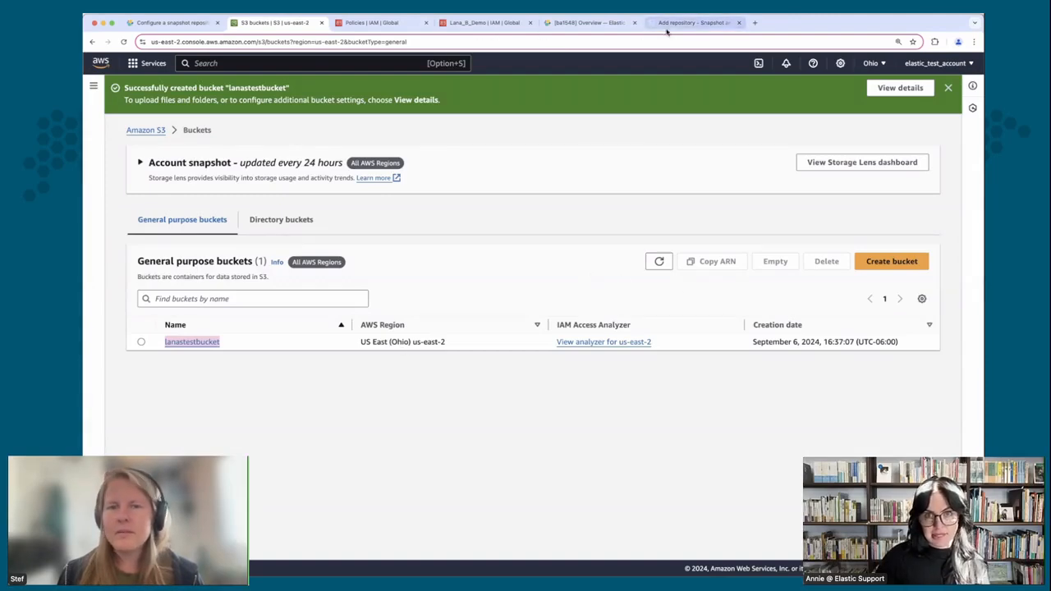
{"action": "left_click", "coordinate": [191, 343]}
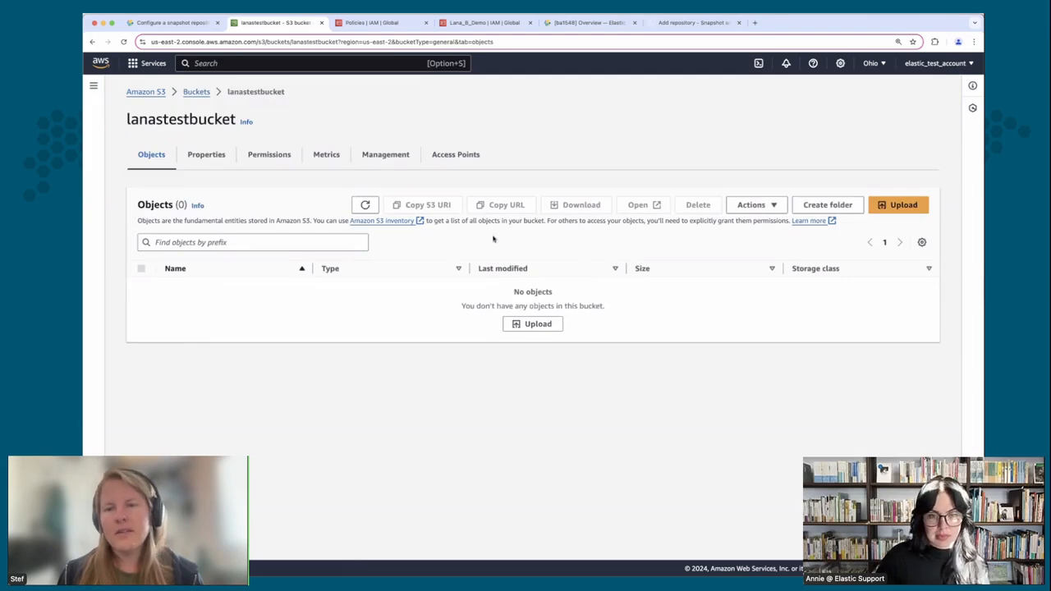
{"action": "left_click", "coordinate": [705, 23]}
Leave the base path empty, register the Lana_is_not_a_llama repository with the remaining default settings, and verify its connection.
{"action": "left_click", "coordinate": [618, 270]}
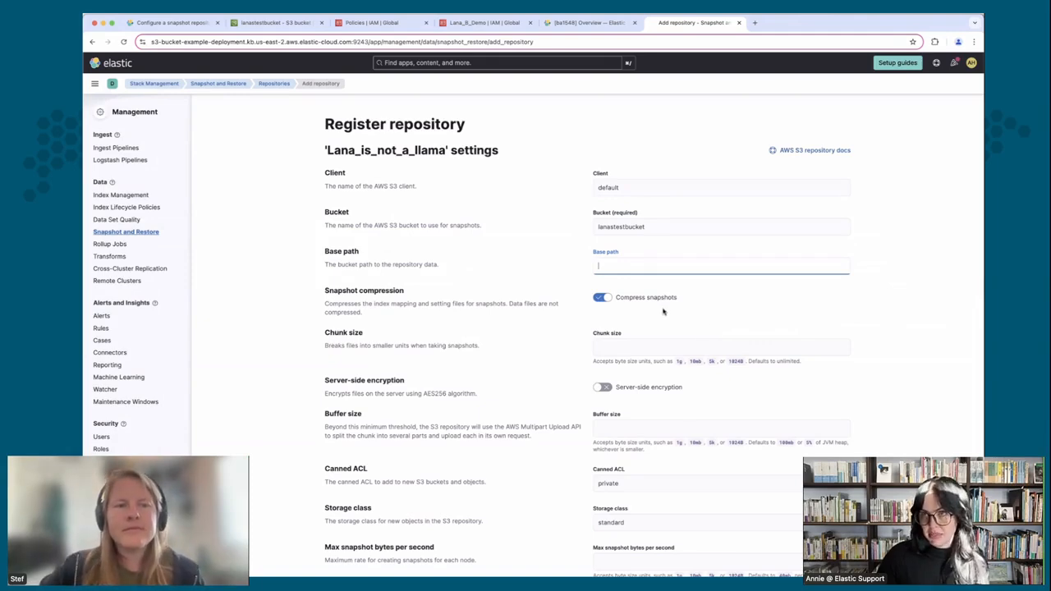
{"action": "left_click", "coordinate": [882, 266]}
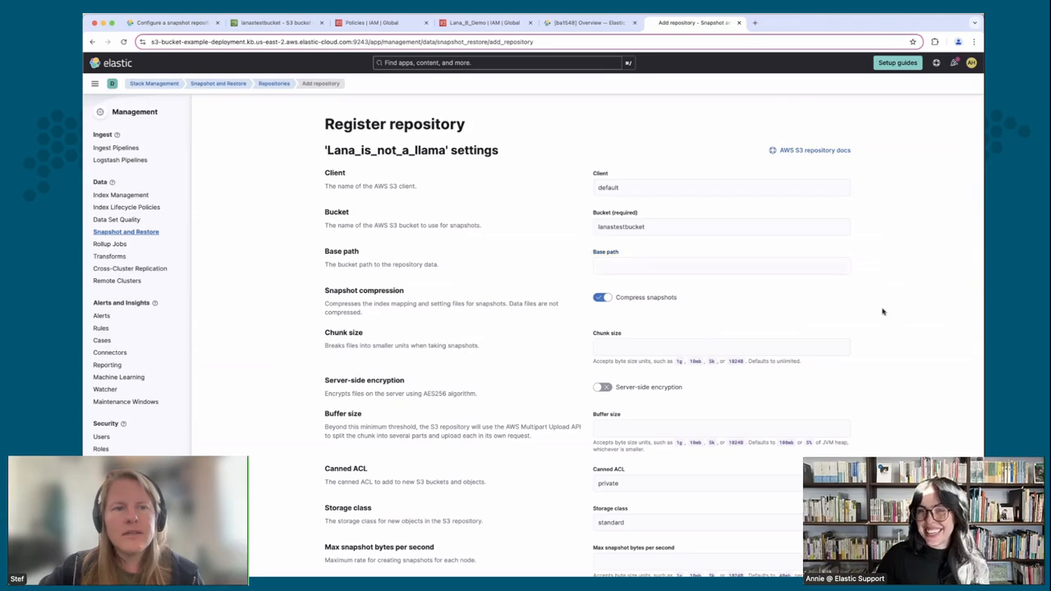
{"action": "scroll", "coordinate": [883, 311], "scroll_direction": "down", "scroll_amount": 4}
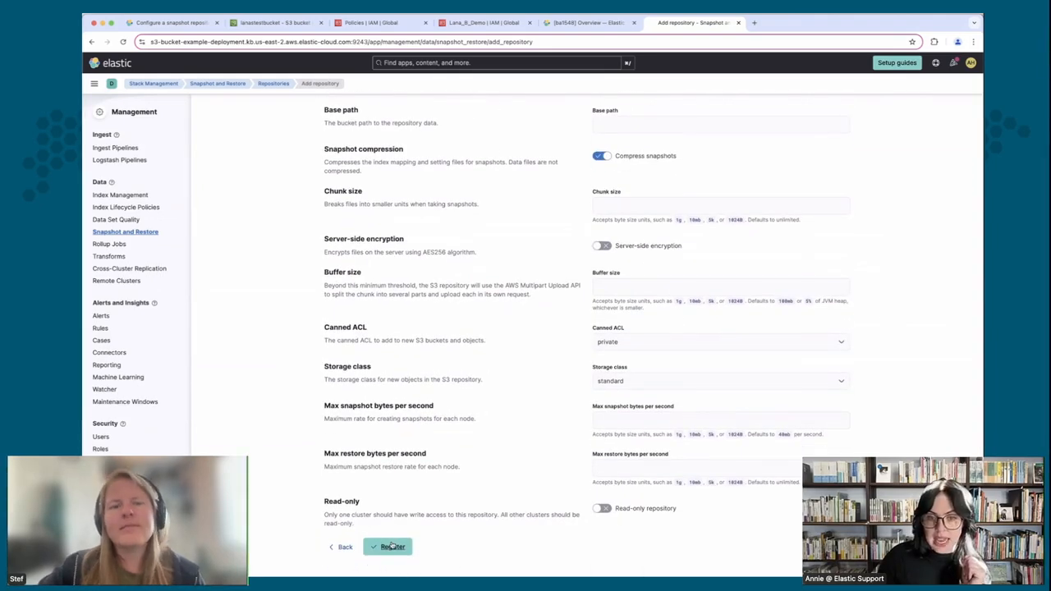
{"action": "left_click", "coordinate": [391, 546]}
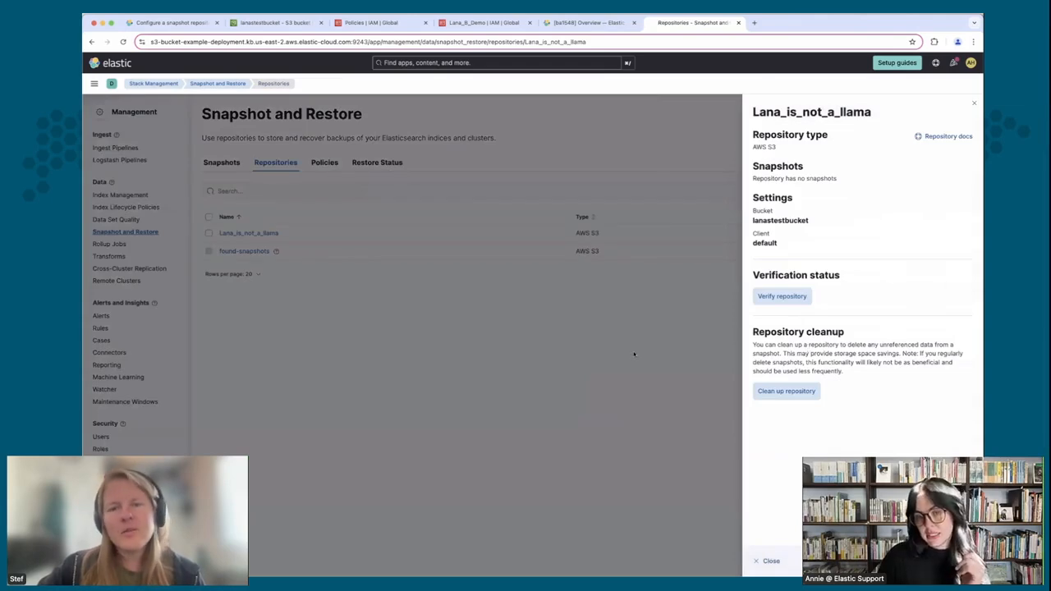
{"action": "left_click", "coordinate": [794, 296]}
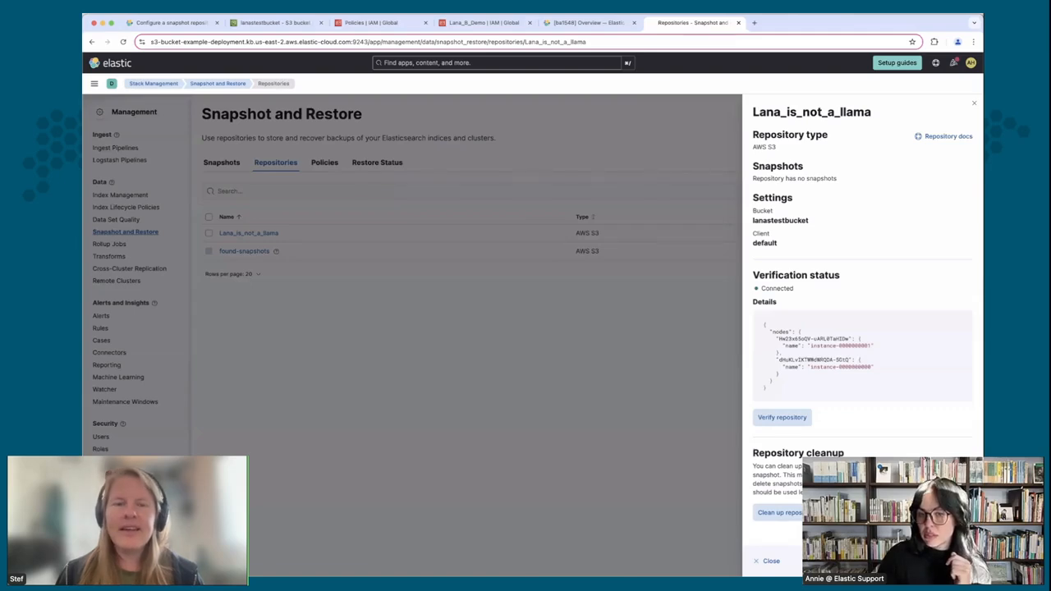
Change the Lana_is_not_a_llama repository's base path to willthiscreateanewfolder, save it and verify the repository.
{"action": "left_click", "coordinate": [946, 561]}
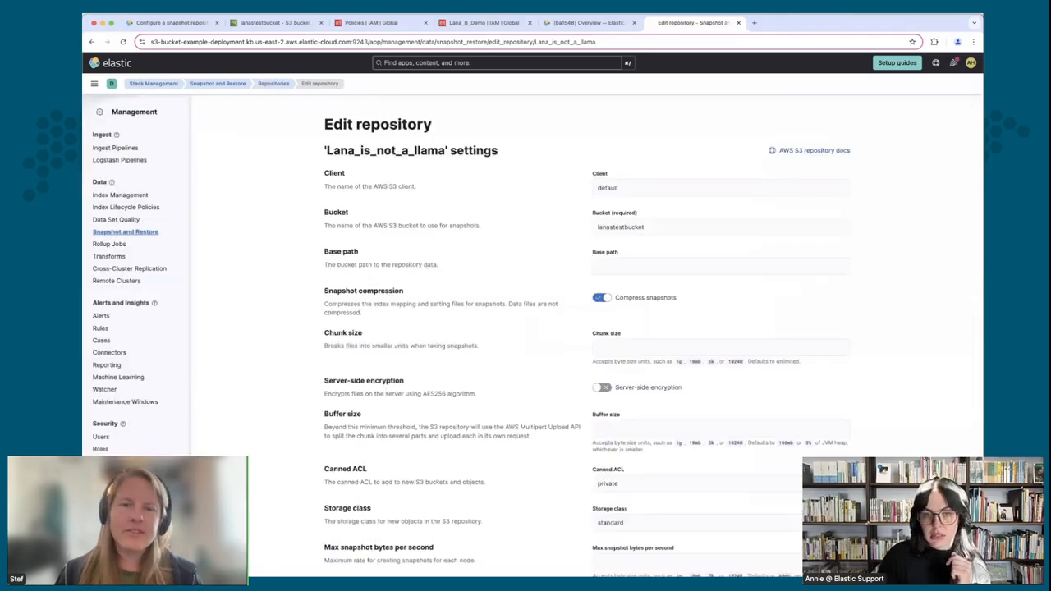
{"action": "left_click", "coordinate": [649, 266]}
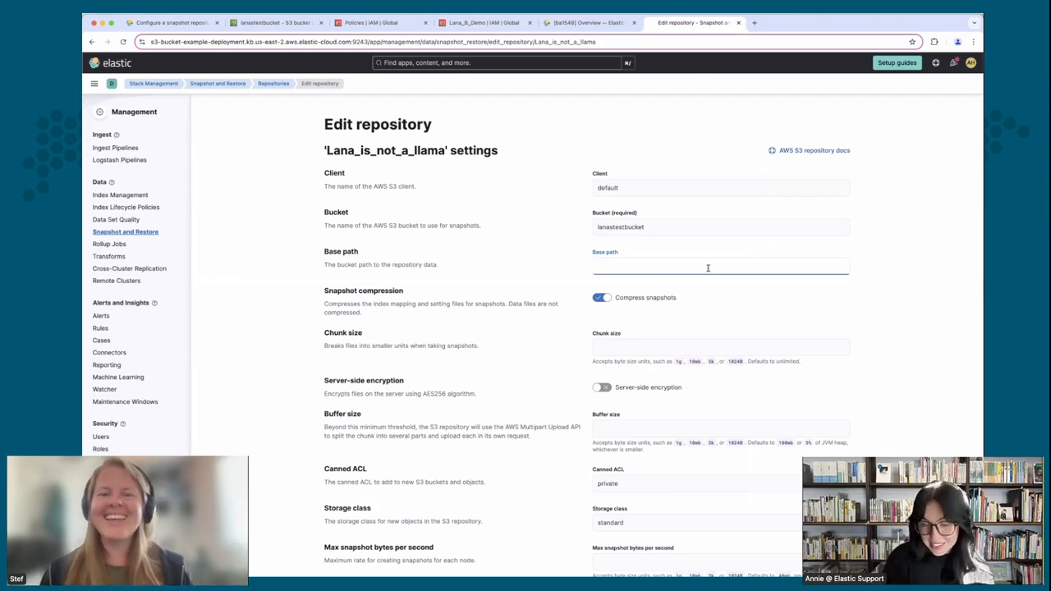
{"action": "type", "text": "wil"}
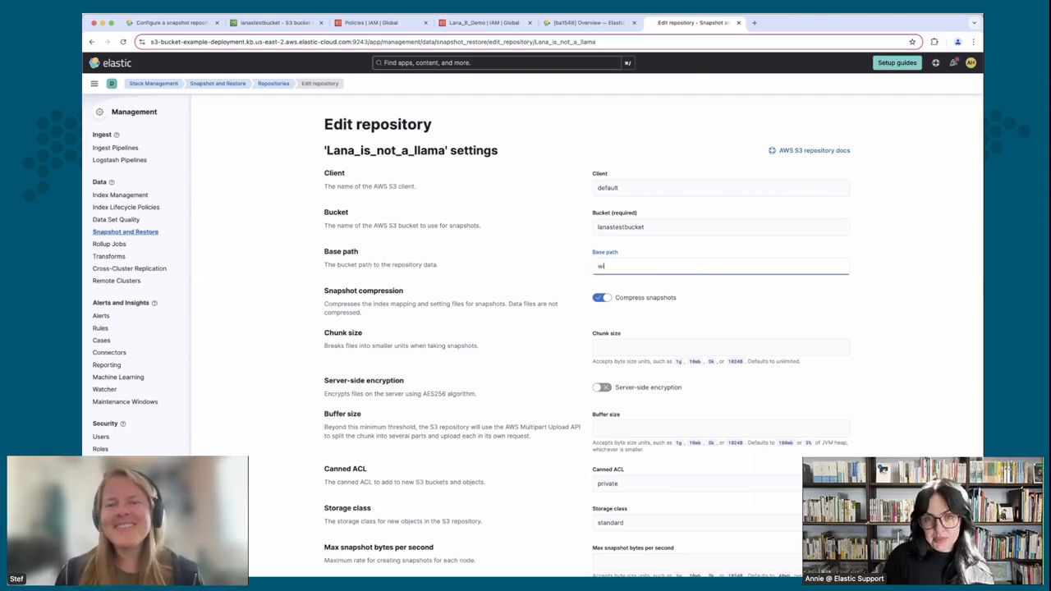
{"action": "type", "text": "lthis"}
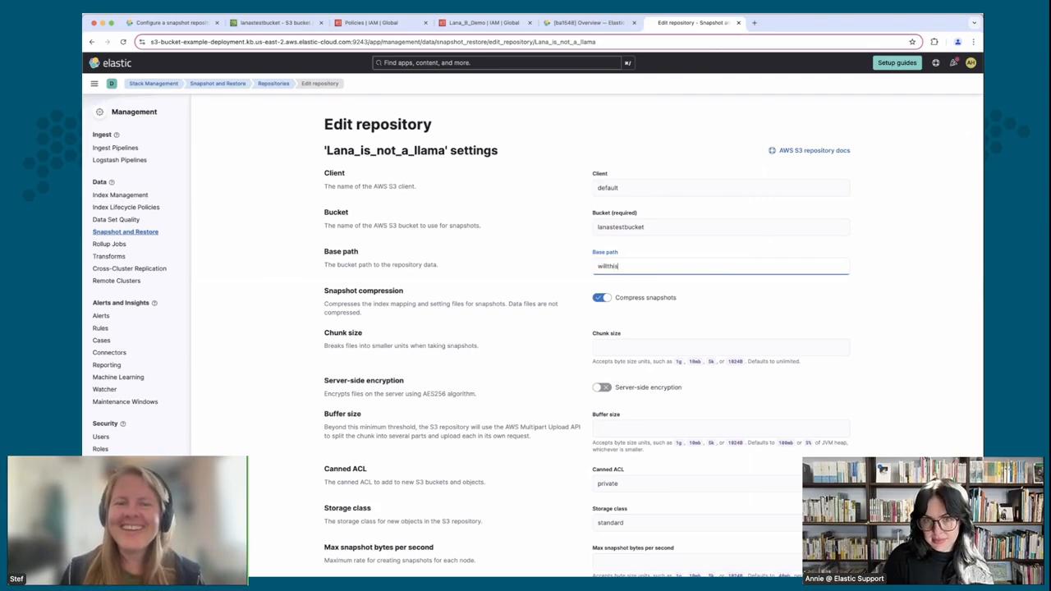
{"action": "type", "text": "c"}
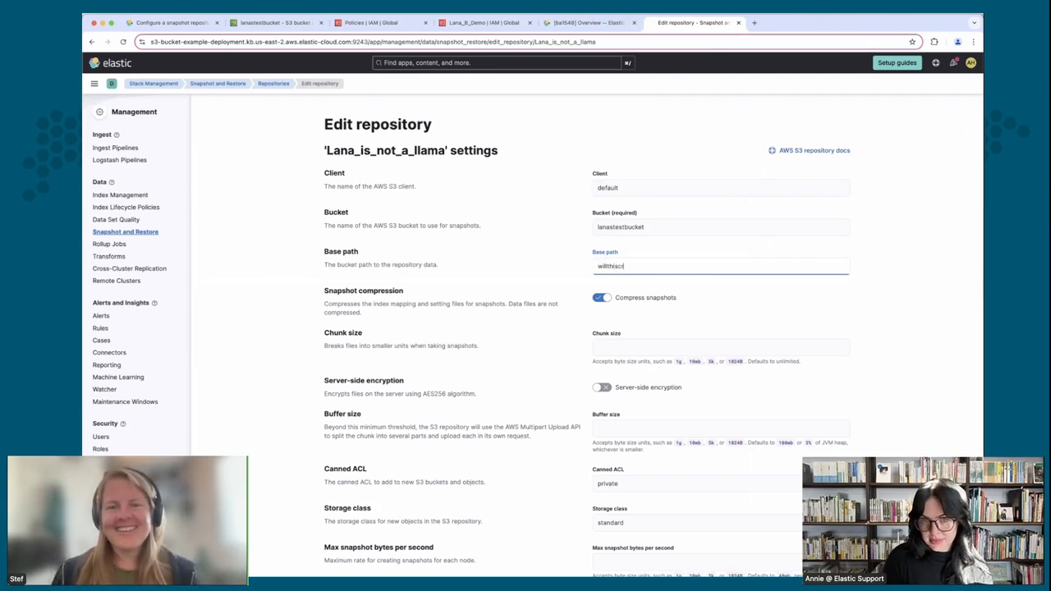
{"action": "type", "text": "reatea"}
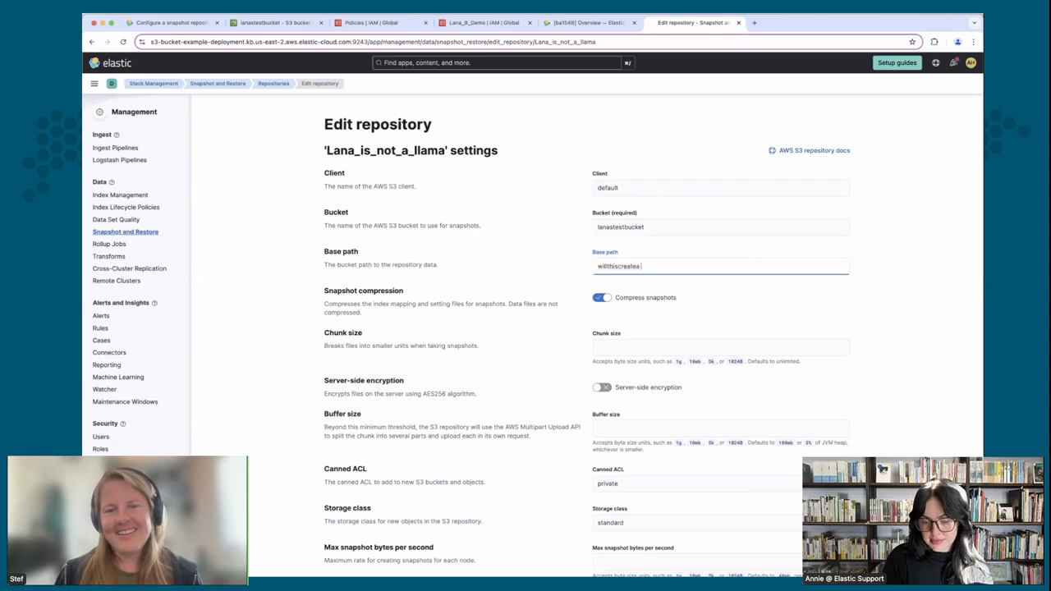
{"action": "type", "text": "newf"}
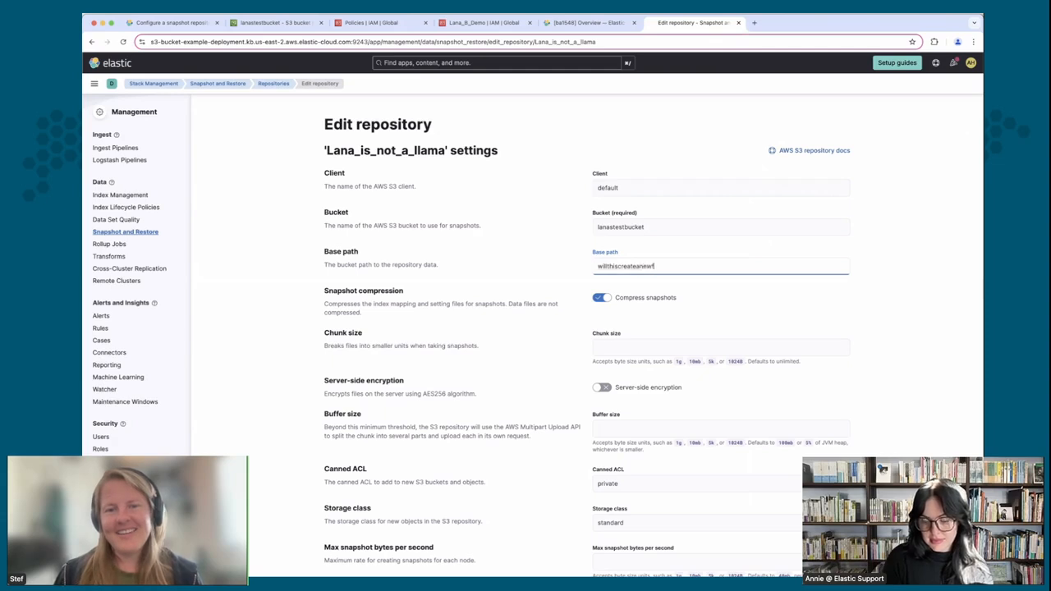
{"action": "type", "text": "older"}
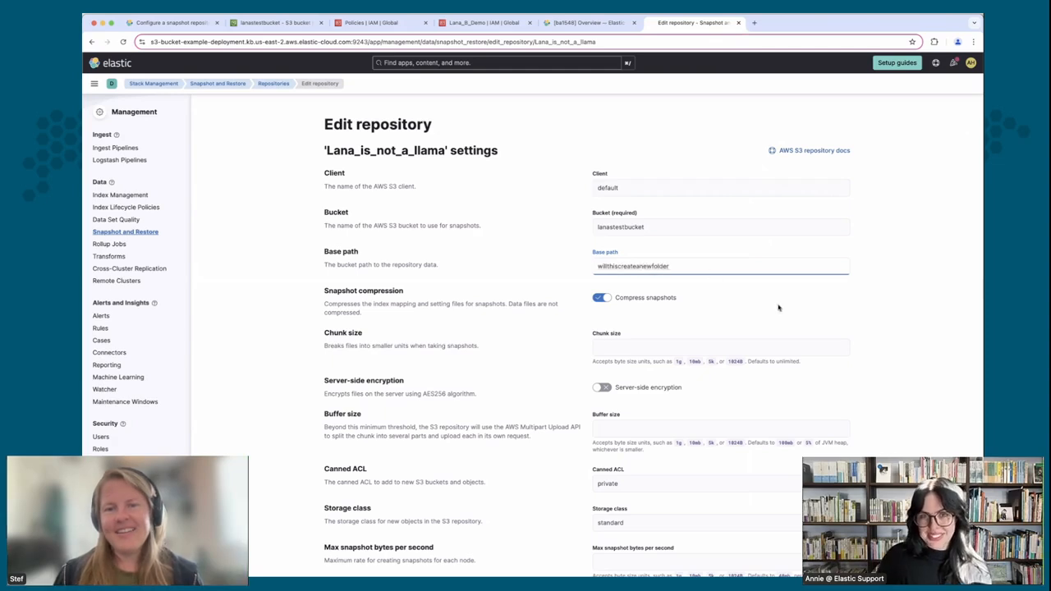
{"action": "scroll", "coordinate": [755, 311], "scroll_direction": "down", "scroll_amount": 1}
{"action": "scroll", "coordinate": [866, 369], "scroll_direction": "down", "scroll_amount": 5}
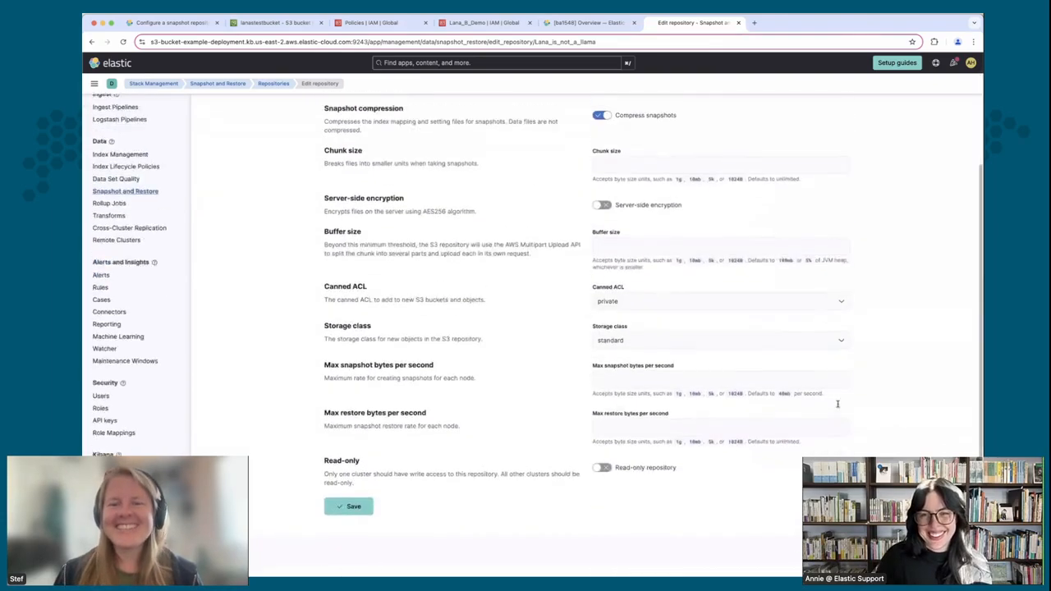
{"action": "left_click", "coordinate": [353, 546]}
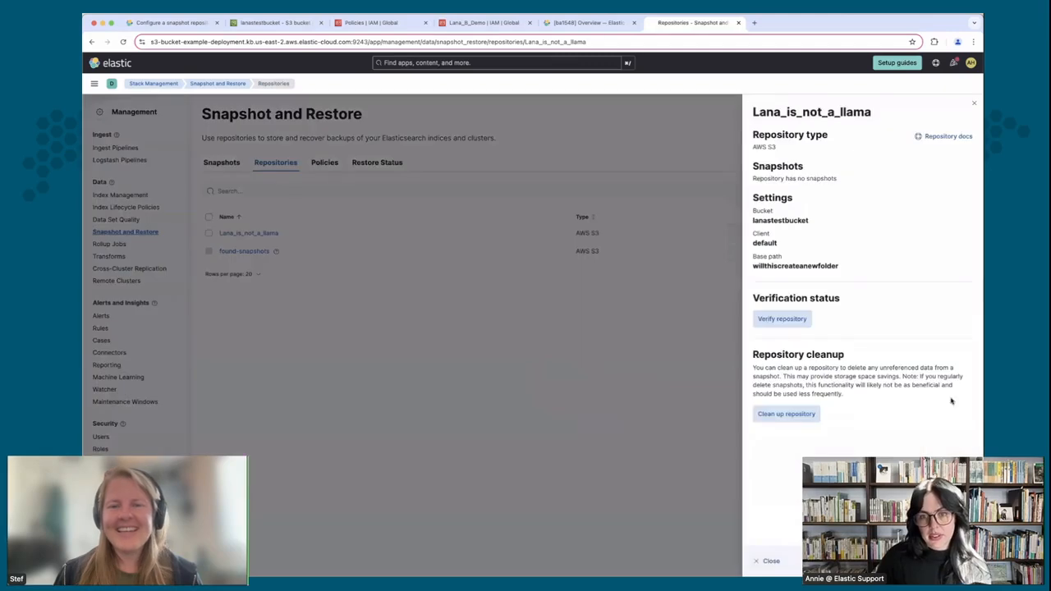
{"action": "left_click", "coordinate": [786, 323]}
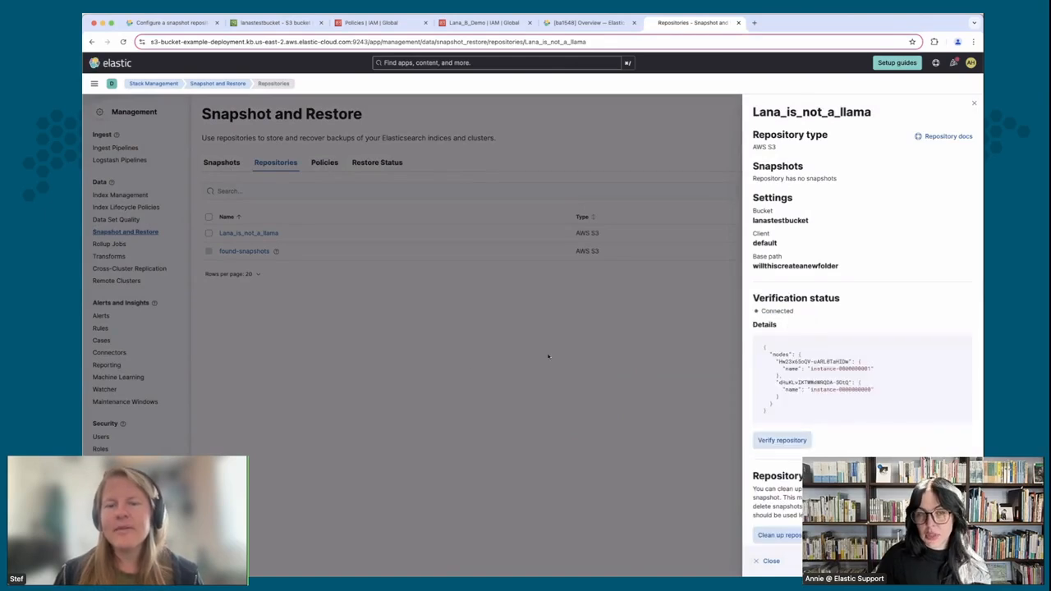
{"action": "left_click", "coordinate": [490, 382]}
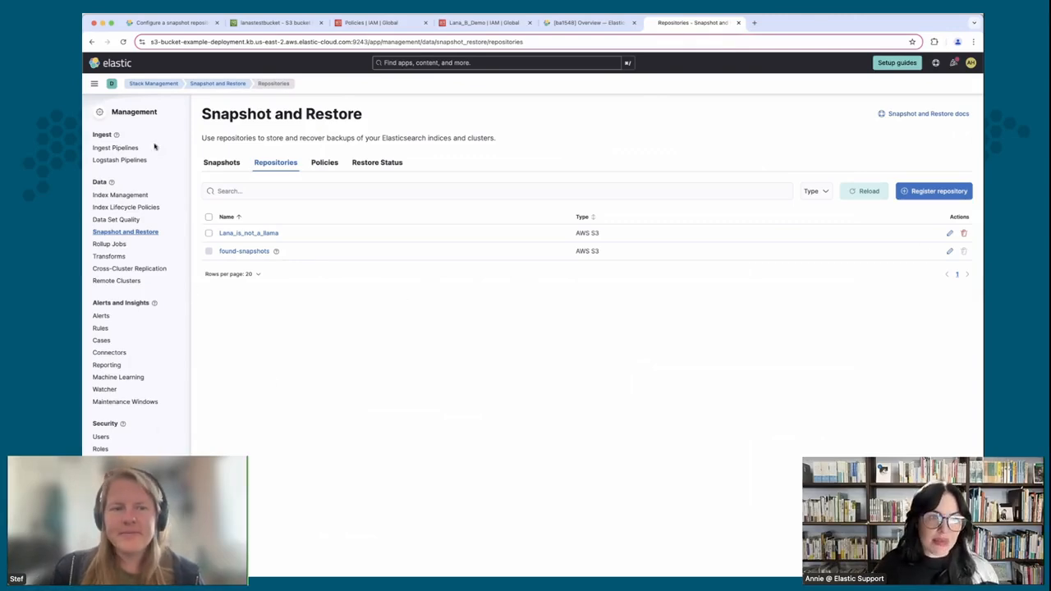
Open the Dev Tools Console, dismiss its introductory help and clear all the sample requests from the editor.
{"action": "left_click", "coordinate": [93, 86]}
{"action": "scroll", "coordinate": [140, 403], "scroll_direction": "down", "scroll_amount": 5}
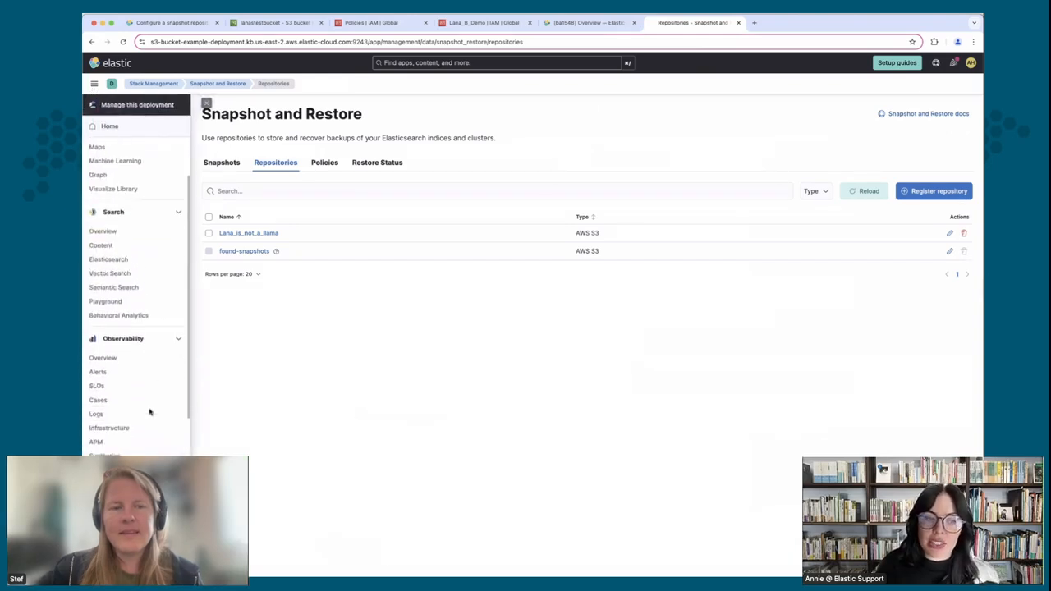
{"action": "scroll", "coordinate": [151, 431], "scroll_direction": "down", "scroll_amount": 2}
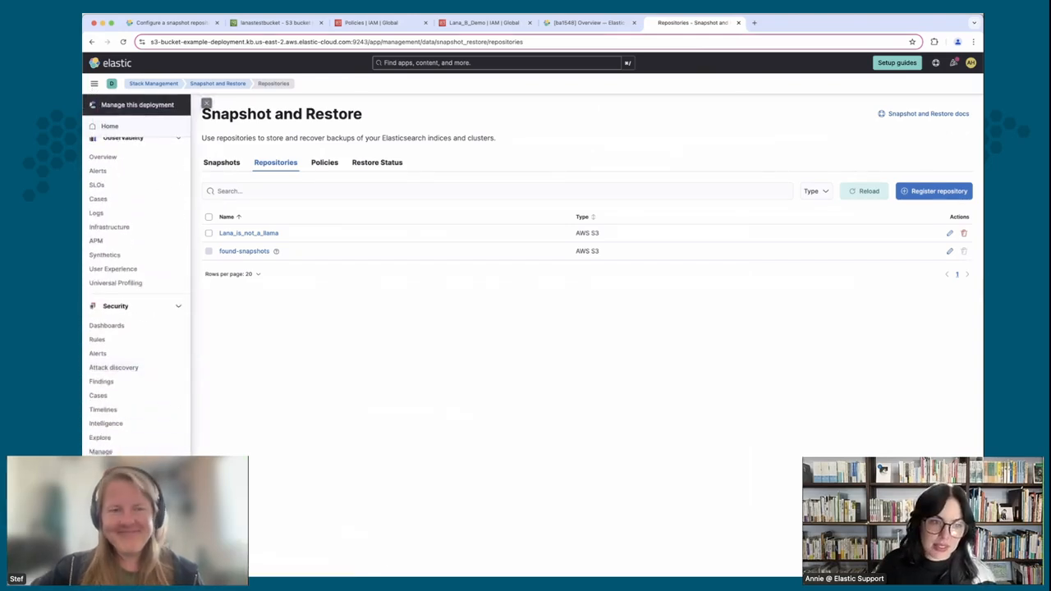
{"action": "left_click", "coordinate": [136, 471]}
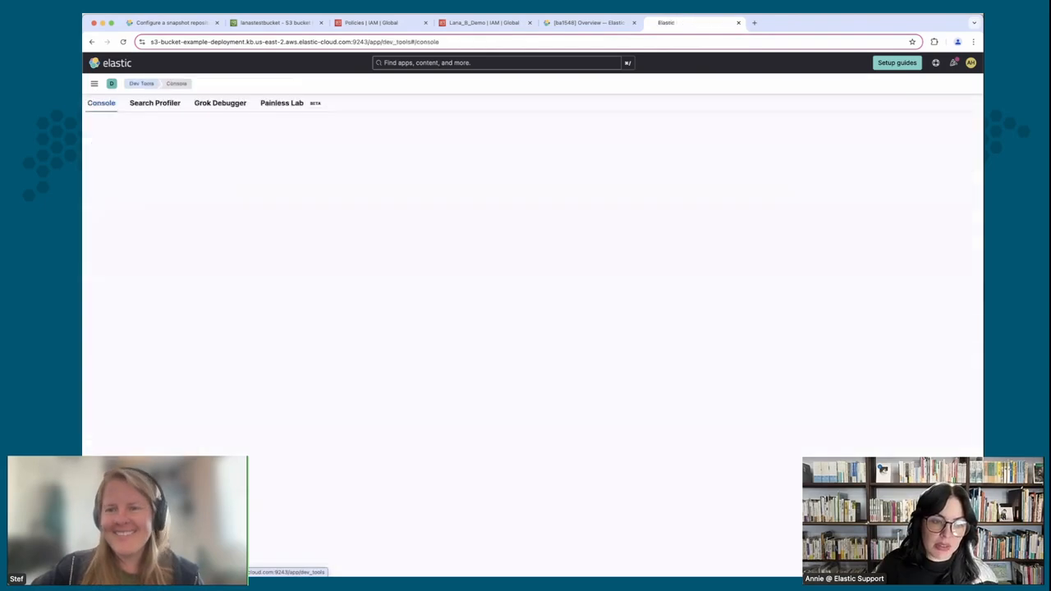
{"action": "left_click", "coordinate": [293, 330]}
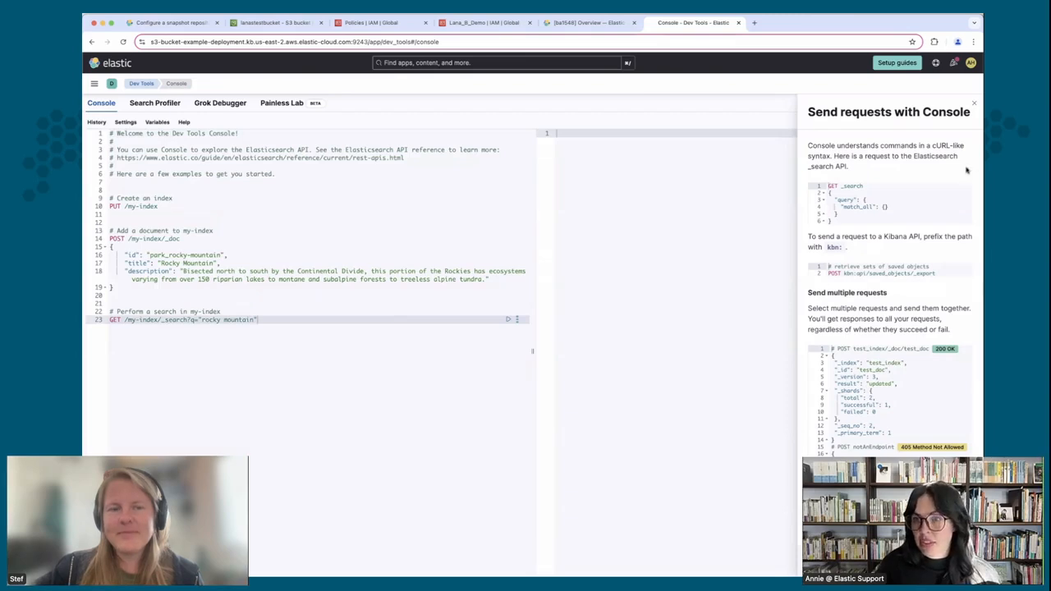
{"action": "left_click", "coordinate": [975, 104]}
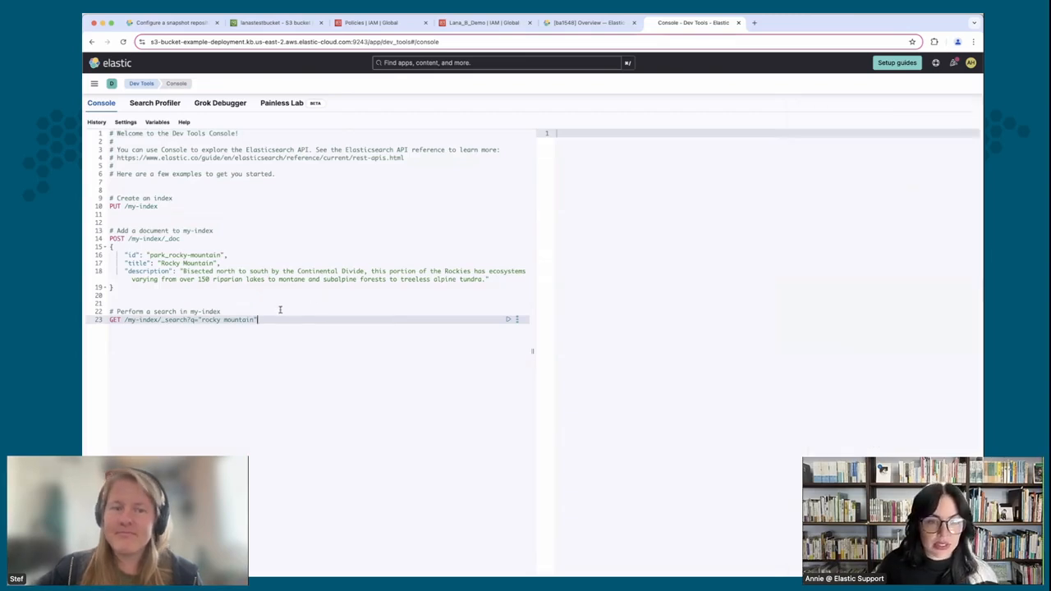
{"action": "left_click_drag", "start_coordinate": [294, 319], "coordinate": [93, 133]}
{"action": "key", "text": "BackSpace"}
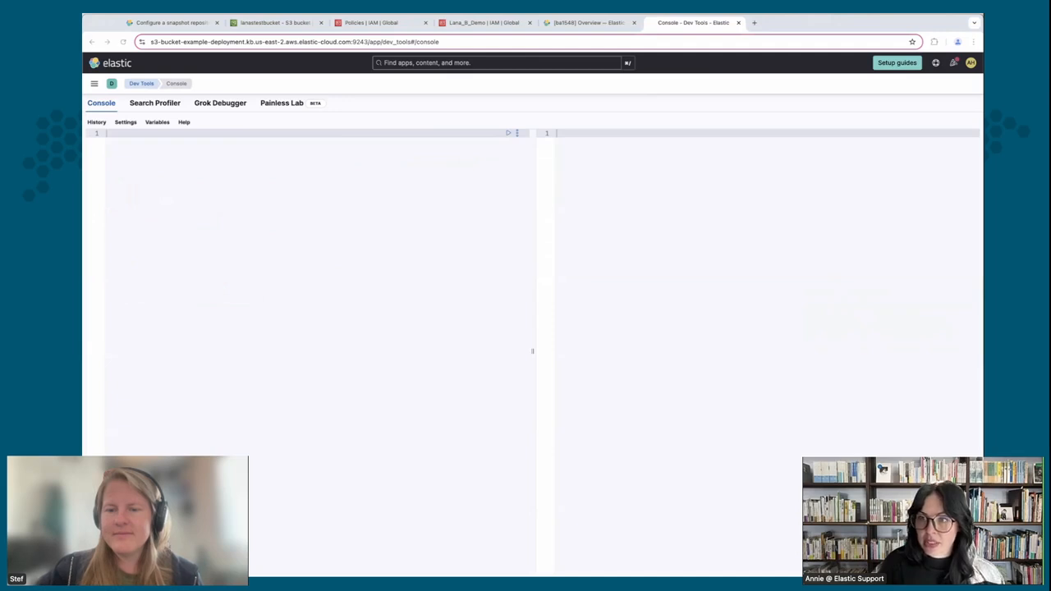
Run GET _snapshot and examine the Lana_is_not_a_llama repository's entry in the response.
{"action": "left_click", "coordinate": [436, 134]}
{"action": "type", "text": "GET _snapshot"}
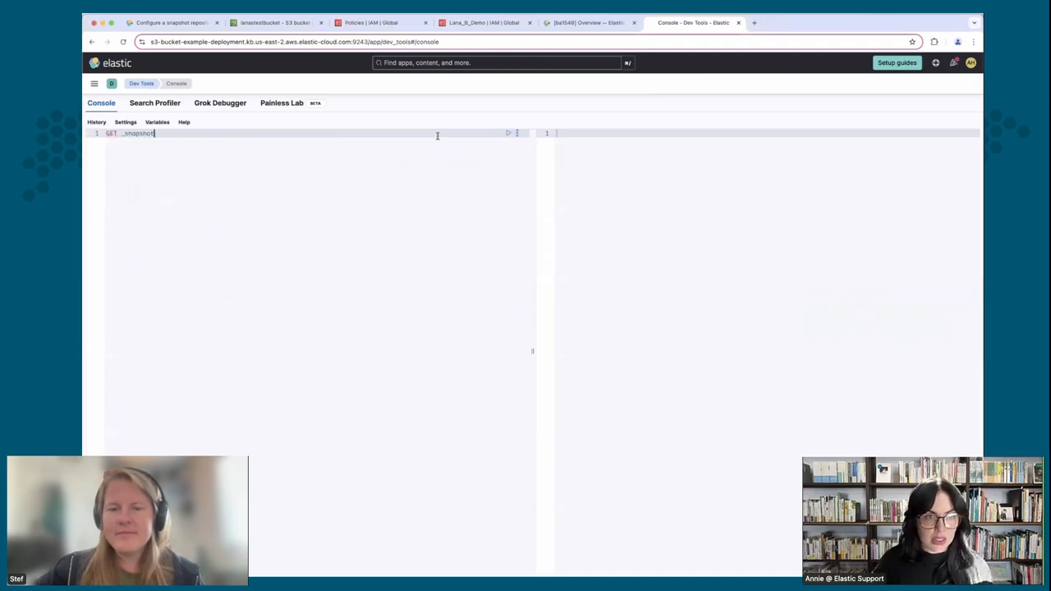
{"action": "left_click", "coordinate": [508, 133]}
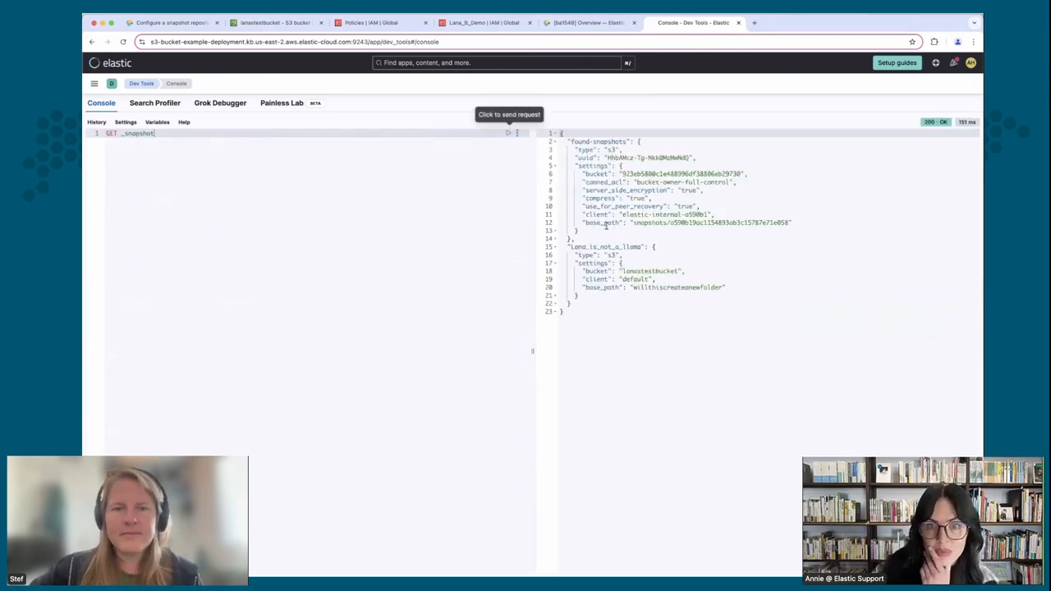
{"action": "left_click_drag", "start_coordinate": [607, 271], "coordinate": [758, 295]}
{"action": "left_click", "coordinate": [758, 295]}
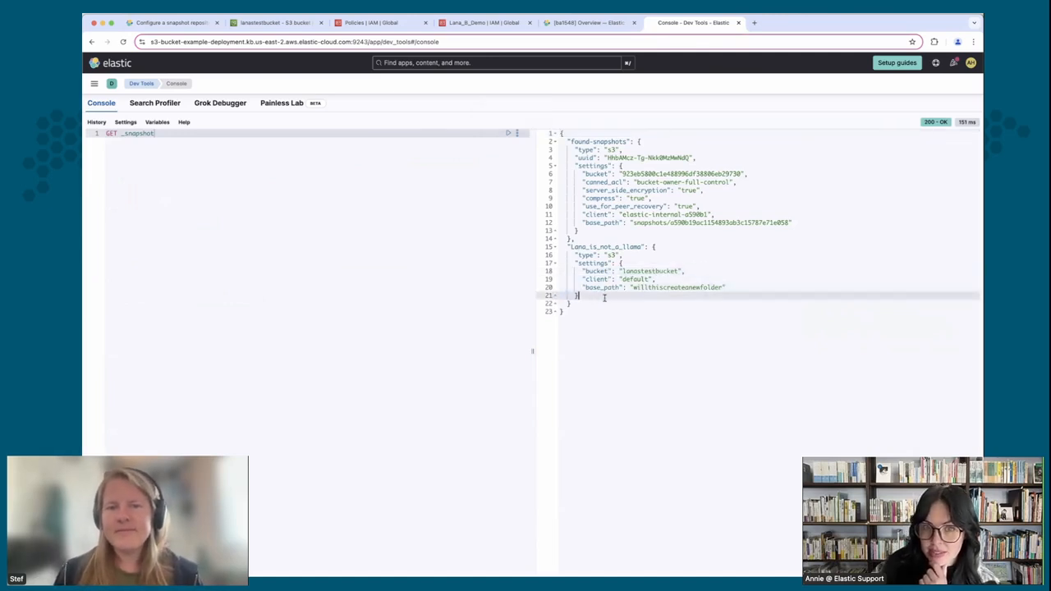
{"action": "left_click_drag", "start_coordinate": [603, 298], "coordinate": [562, 246]}
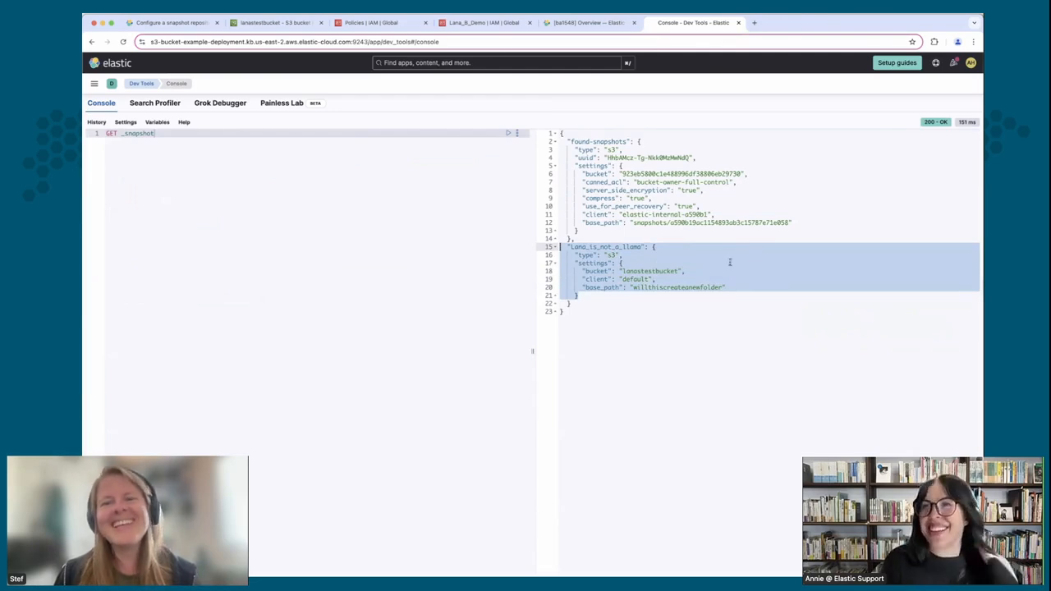
{"action": "left_click", "coordinate": [686, 324]}
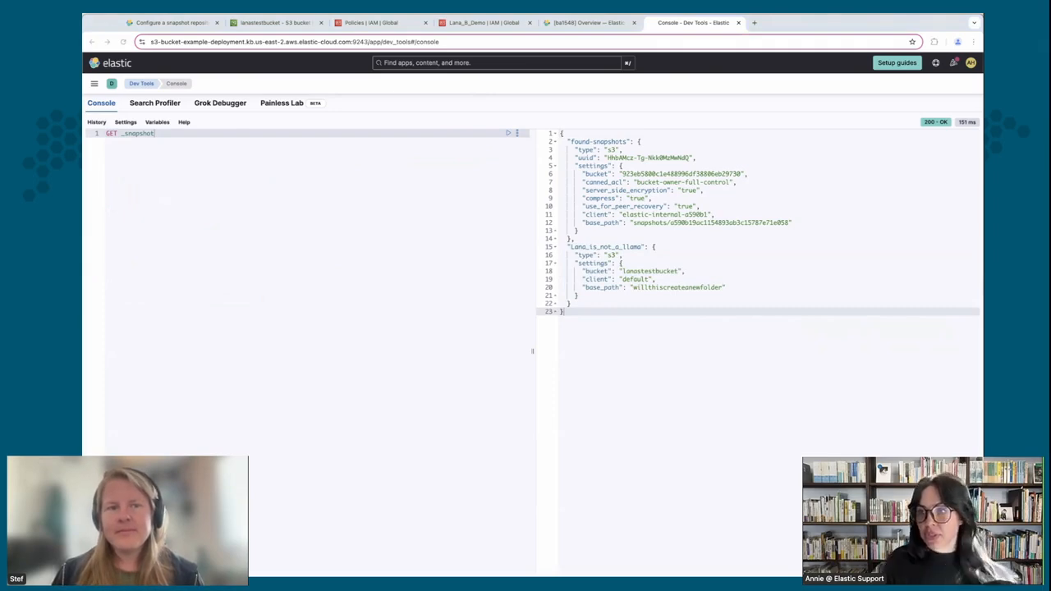
Add the request PUT _snapshot/aws_s3/test?wait_for_completion=true a few lines below the GET _snapshot request.
{"action": "left_click", "coordinate": [289, 160]}
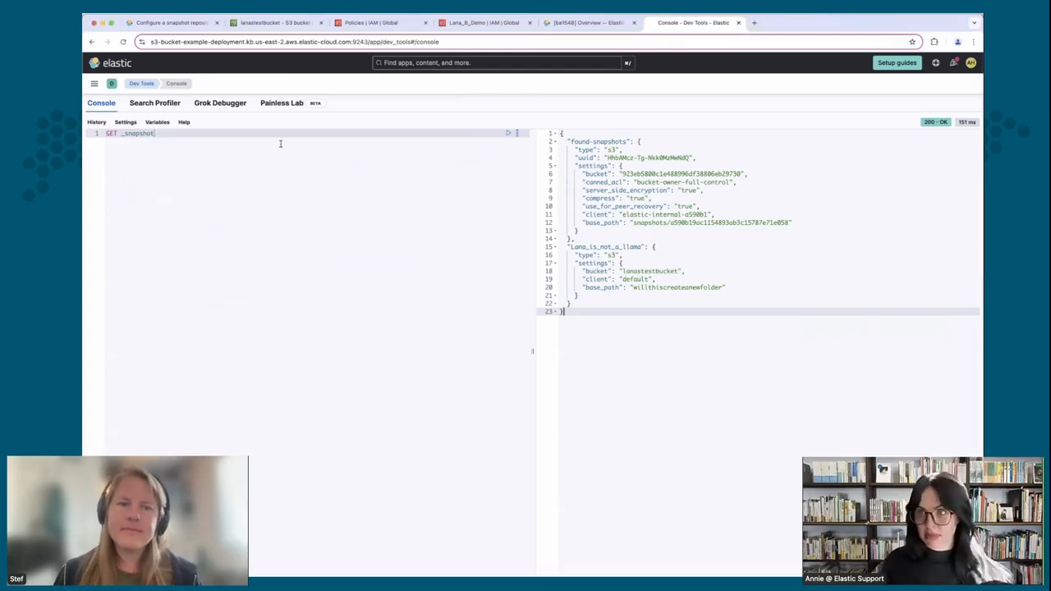
{"action": "key", "text": "Return"}
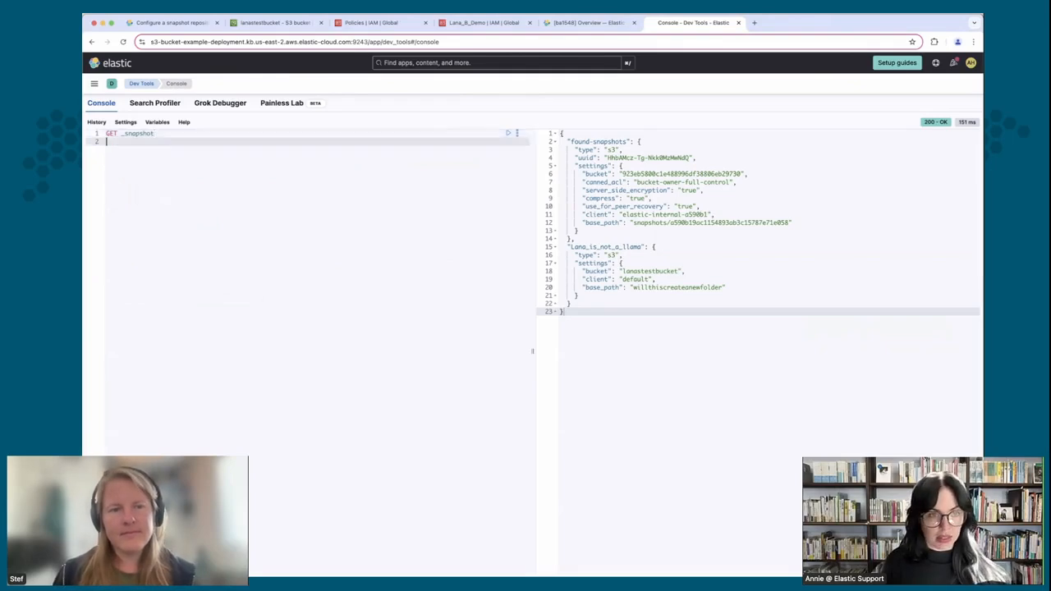
{"action": "key", "text": "Return"}
{"action": "key", "text": "Return"}
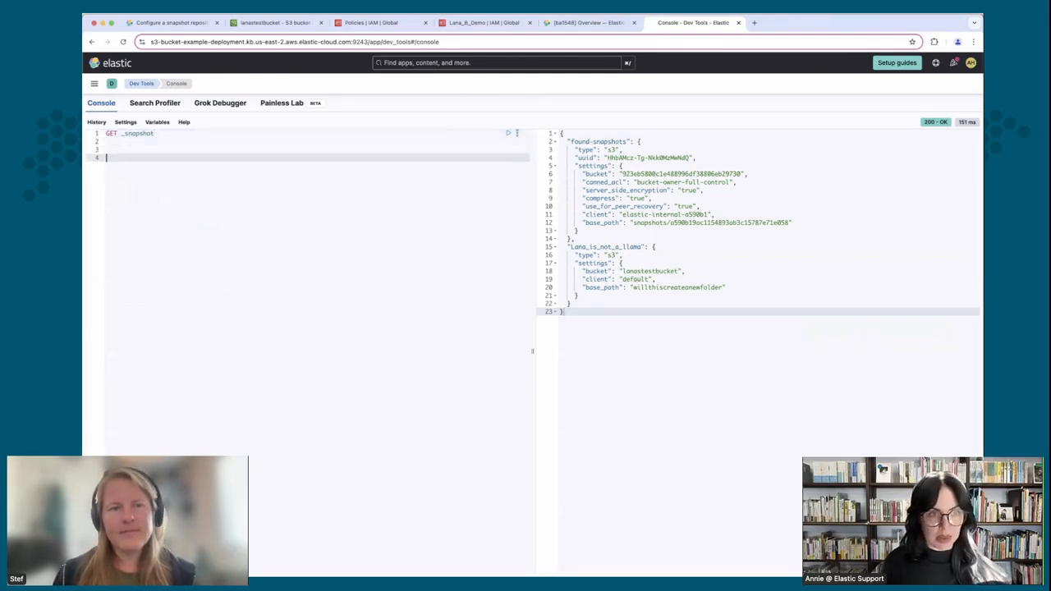
{"action": "type", "text": "PUT _snapshot/aws_s3/test?wait_for_completion=true"}
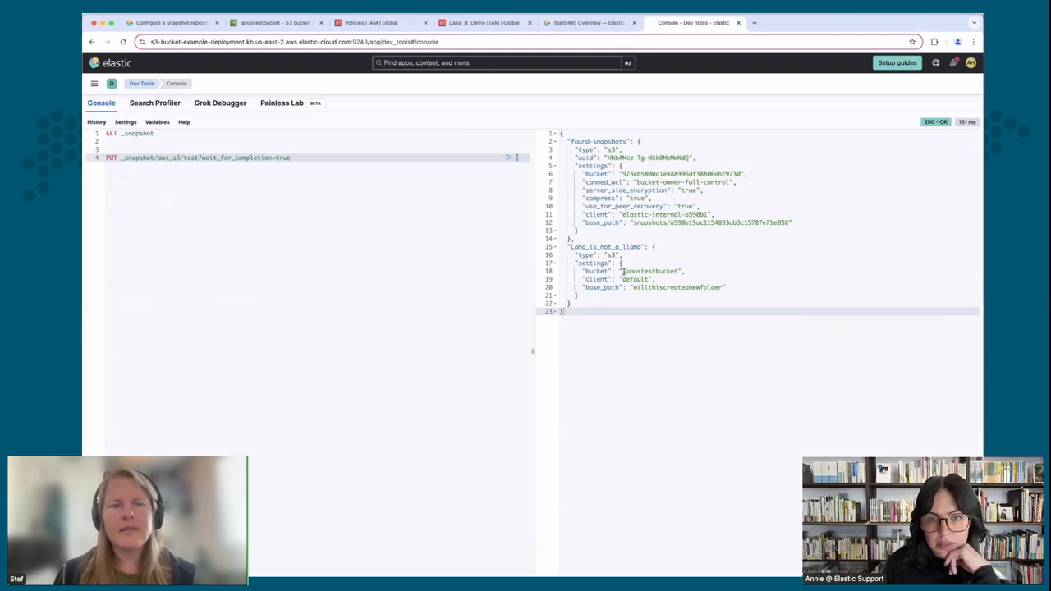
Replace aws_s3 in the PUT request with the copied repository name Lana_is_not_a_llama, run it and review the whole response.
{"action": "left_click_drag", "start_coordinate": [624, 271], "coordinate": [572, 247]}
{"action": "key", "text": "super+c"}
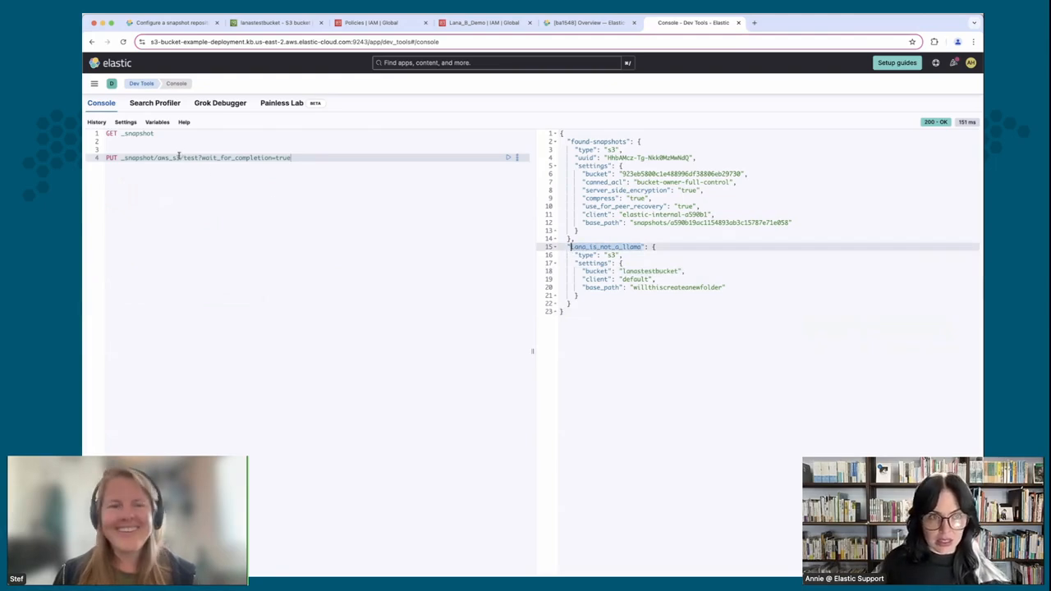
{"action": "left_click_drag", "start_coordinate": [181, 156], "coordinate": [158, 157]}
{"action": "key", "text": "super+v"}
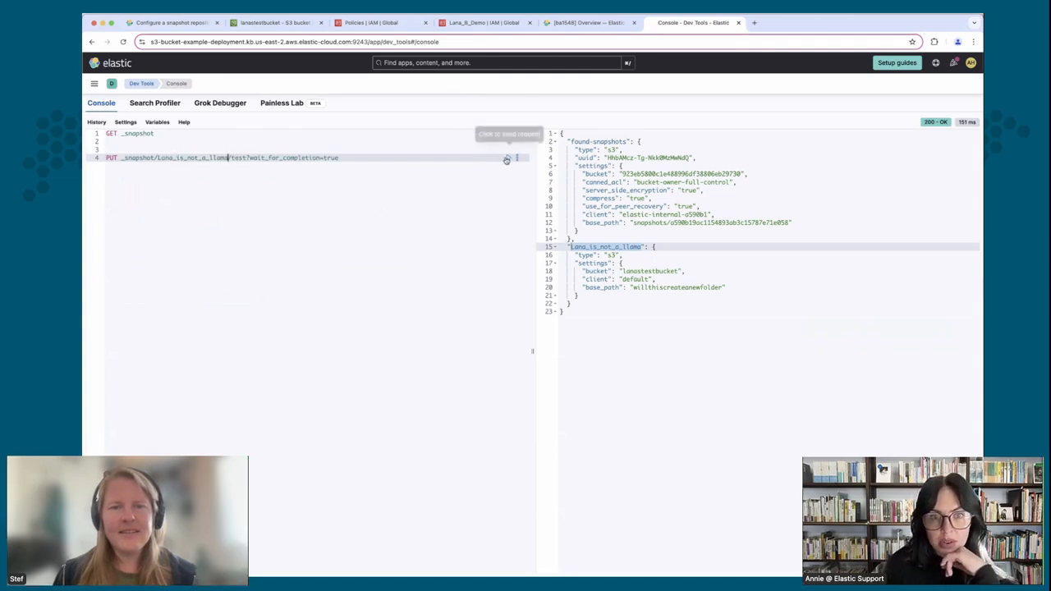
{"action": "left_click", "coordinate": [506, 159]}
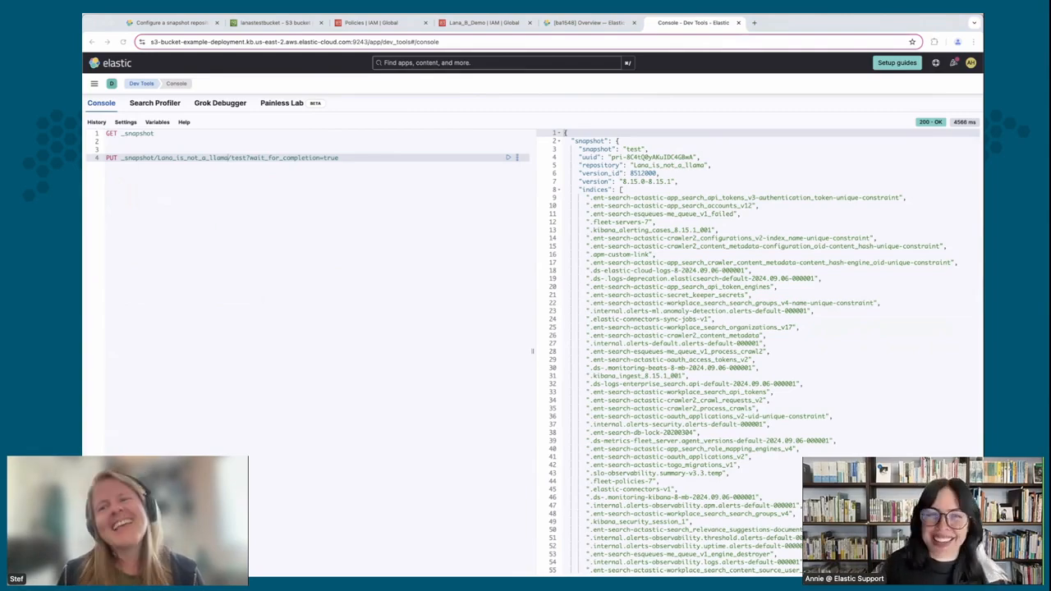
{"action": "scroll", "coordinate": [723, 367], "scroll_direction": "down", "scroll_amount": 12}
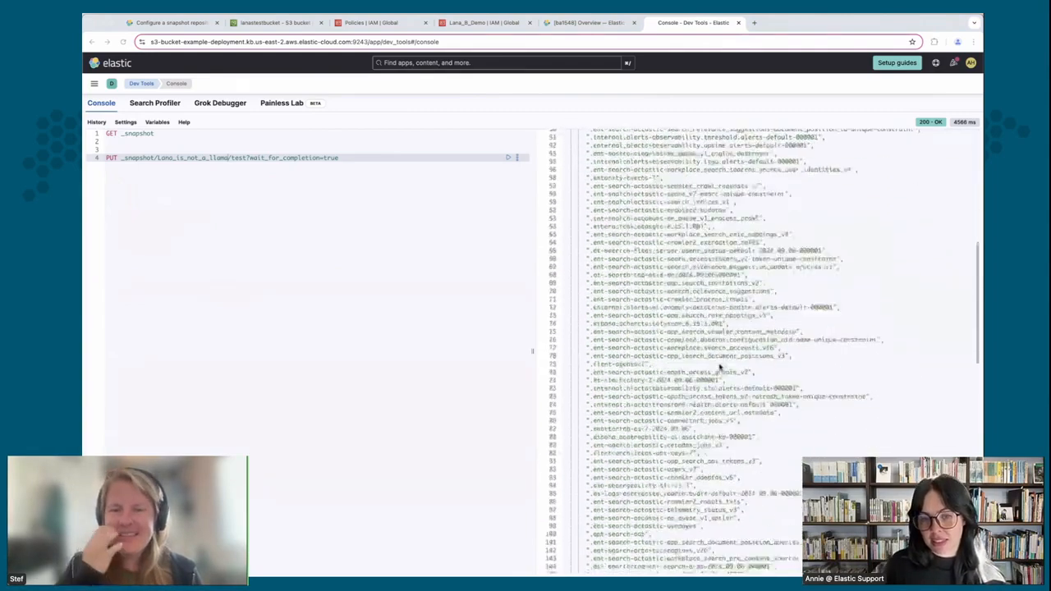
{"action": "scroll", "coordinate": [720, 367], "scroll_direction": "down", "scroll_amount": 10}
Switch to the AWS S3 console, reload lanastestbucket and open its willthiscreateanewfolder folder to inspect the snapshot files.
{"action": "left_click", "coordinate": [275, 23]}
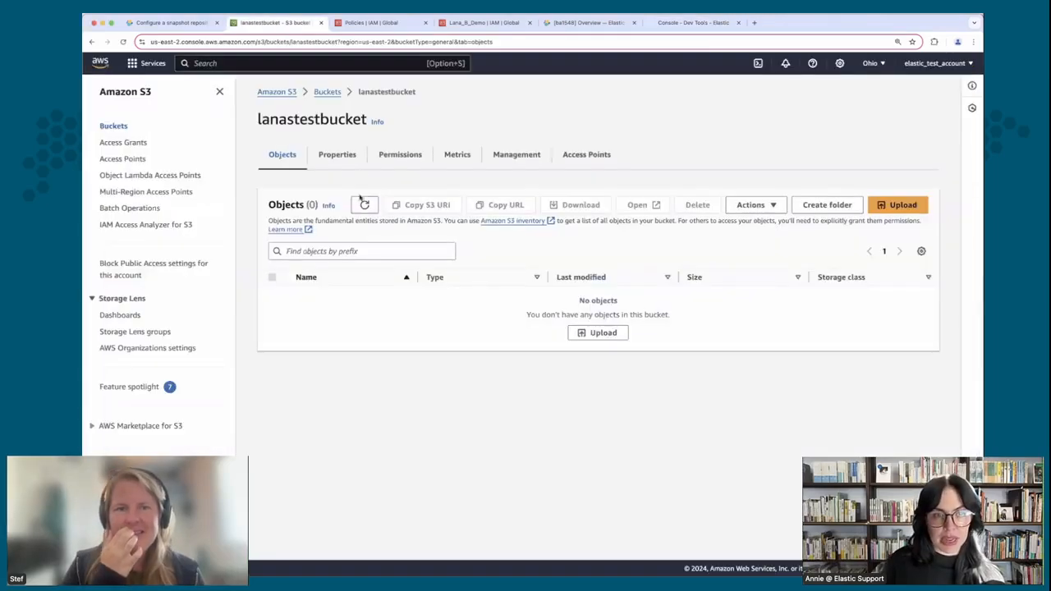
{"action": "left_click", "coordinate": [122, 41]}
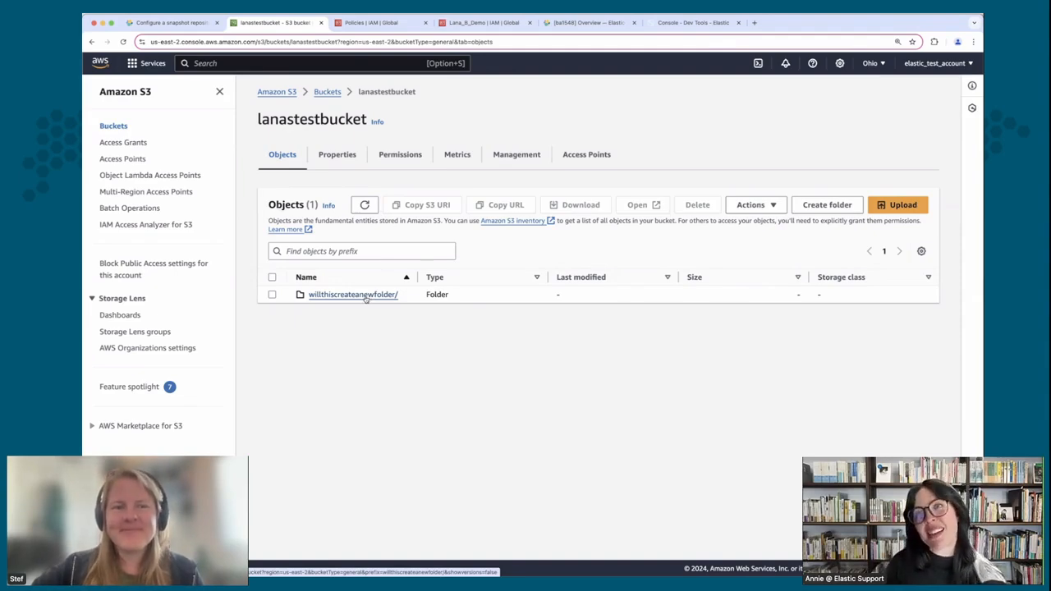
{"action": "left_click", "coordinate": [366, 295]}
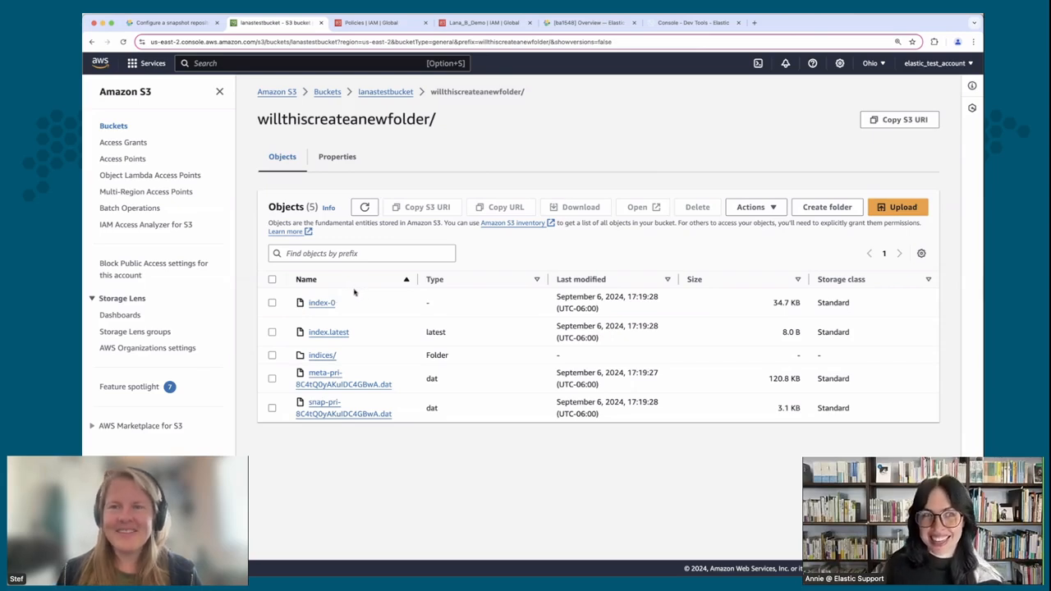
Return to the Kibana deployment and open its Management area.
{"action": "left_click", "coordinate": [690, 23]}
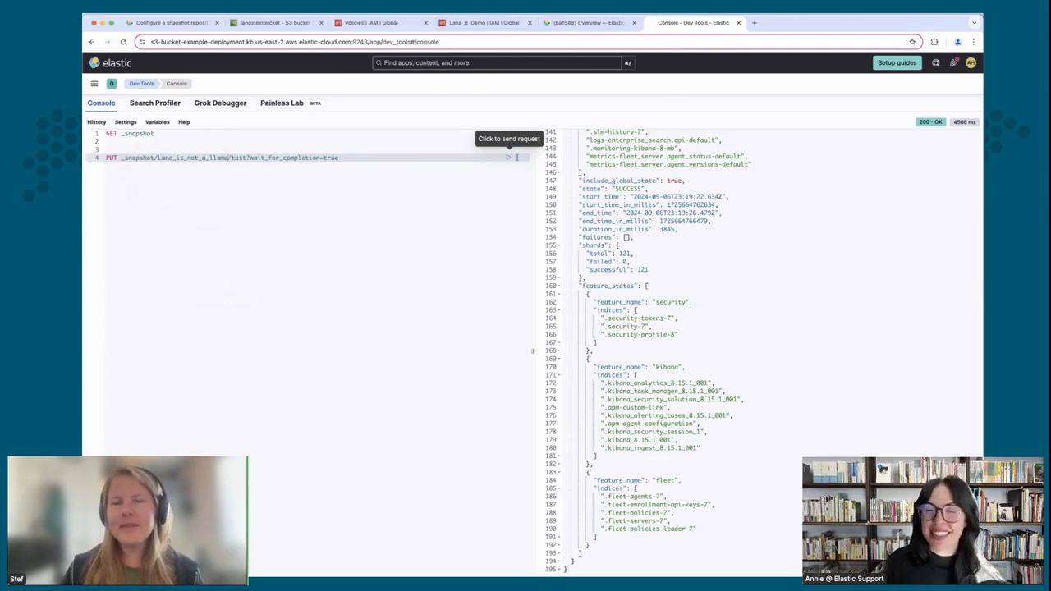
{"action": "left_click", "coordinate": [95, 86]}
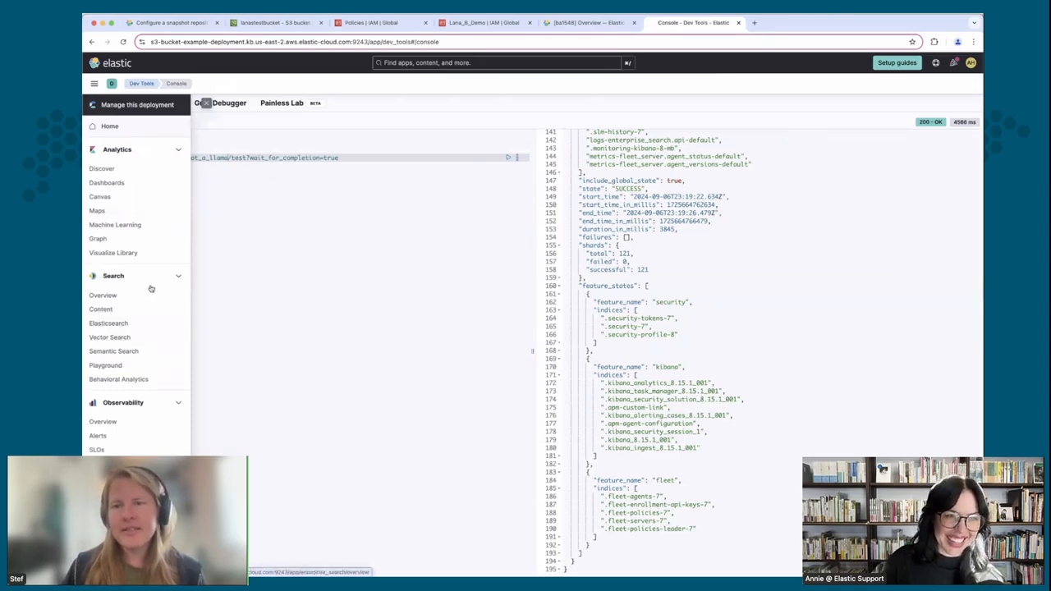
{"action": "scroll", "coordinate": [164, 312], "scroll_direction": "down", "scroll_amount": 6}
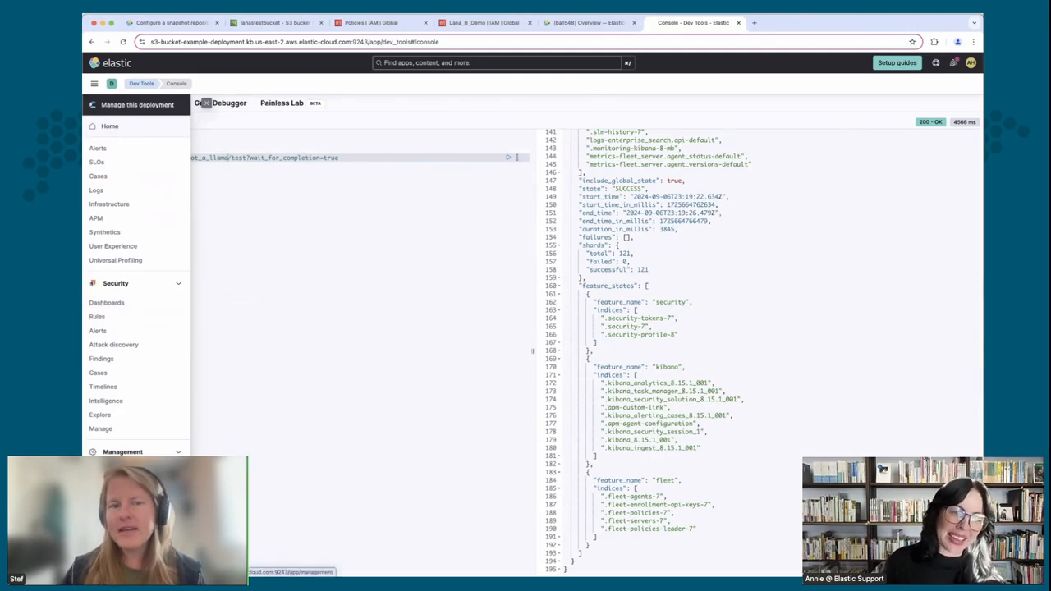
{"action": "left_click", "coordinate": [123, 452]}
{"action": "left_click", "coordinate": [124, 232]}
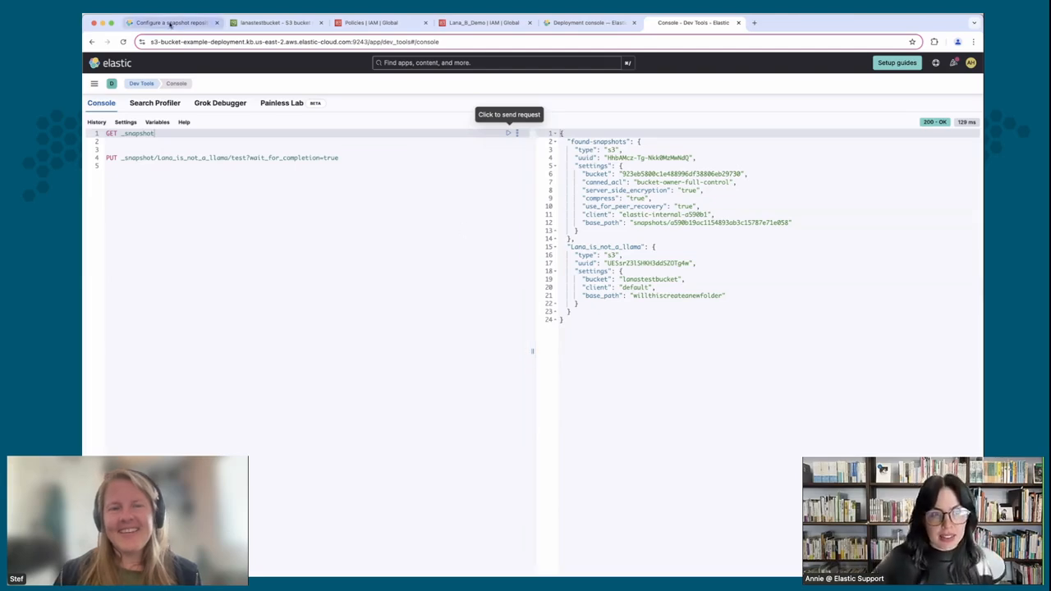
Review the documentation's Create the repository instructions and return to the Dev Tools Console.
{"action": "left_click", "coordinate": [169, 23]}
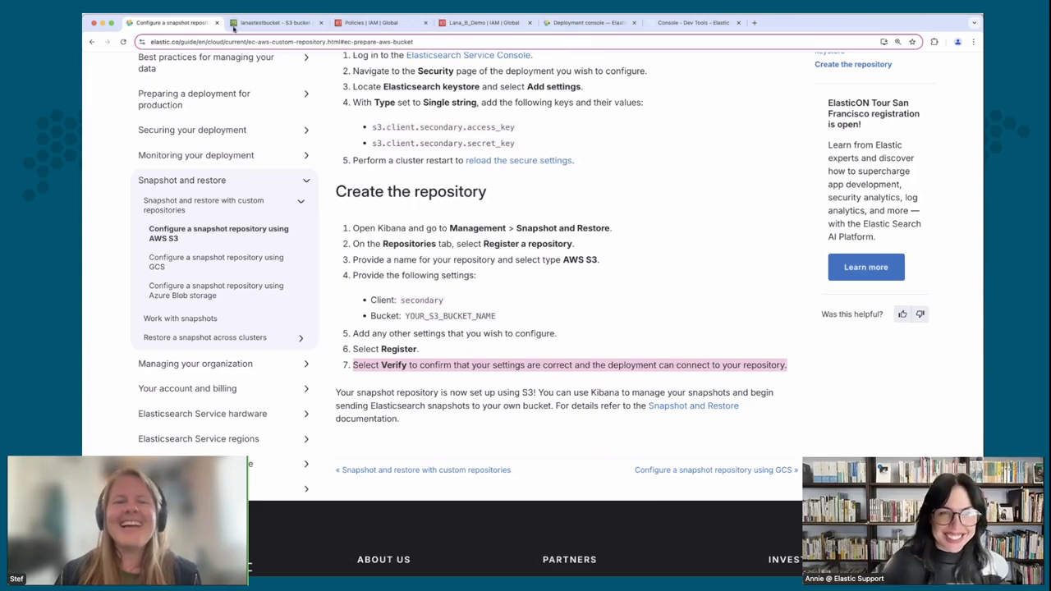
{"action": "left_click", "coordinate": [705, 24]}
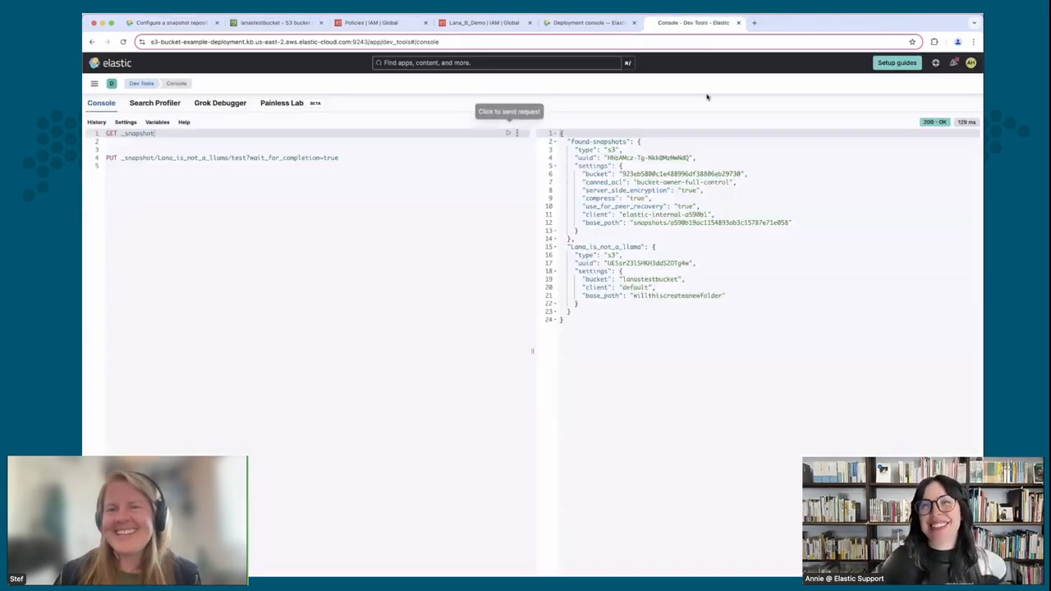